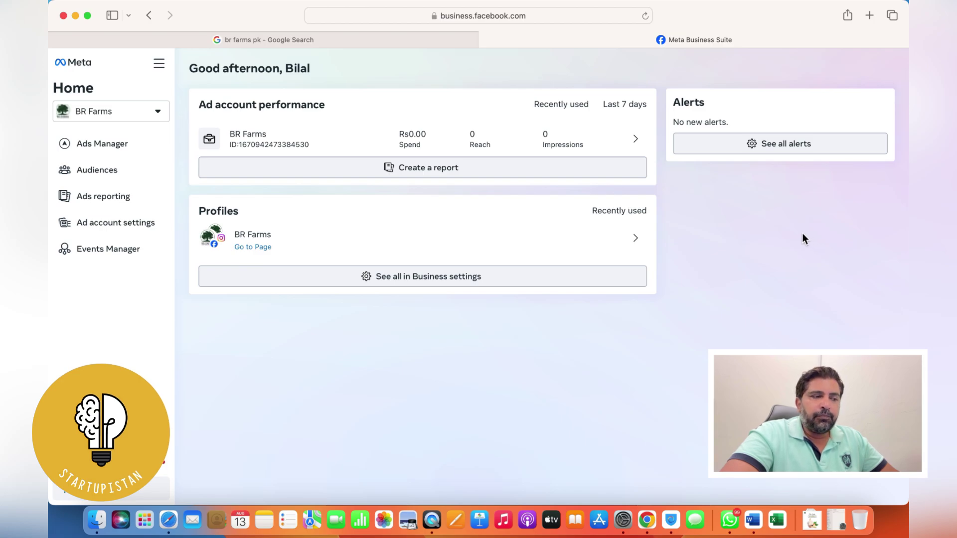
Step: Open Ads Manager and create a new campaign with the Sales objective, using the manual sales campaign setup
{"action": "left_click", "coordinate": [117, 144]}
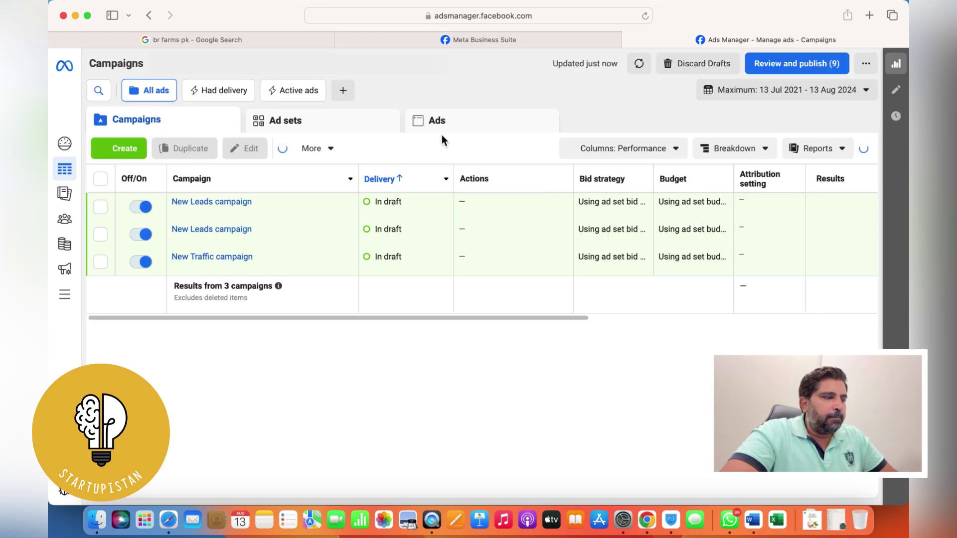
{"action": "left_click", "coordinate": [131, 151]}
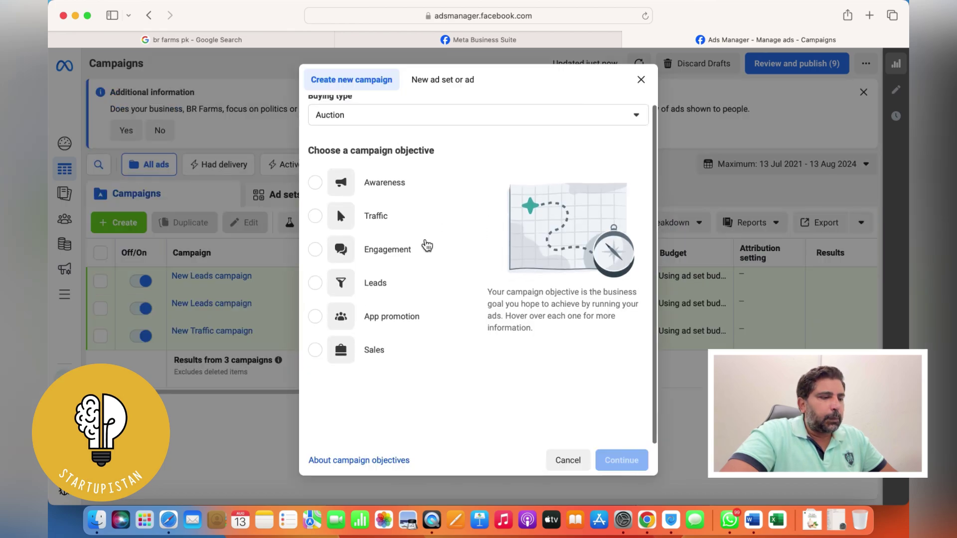
{"action": "left_click", "coordinate": [377, 355]}
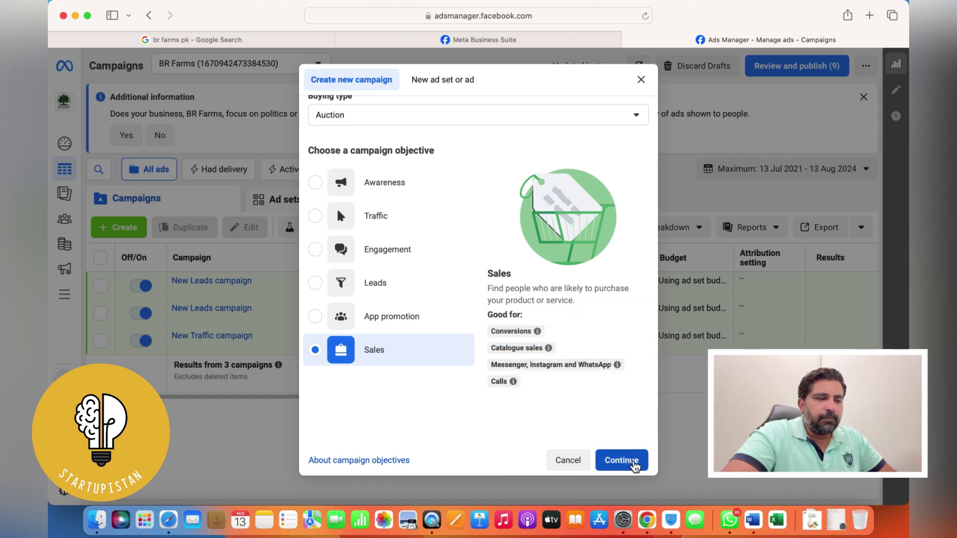
{"action": "left_click", "coordinate": [634, 463]}
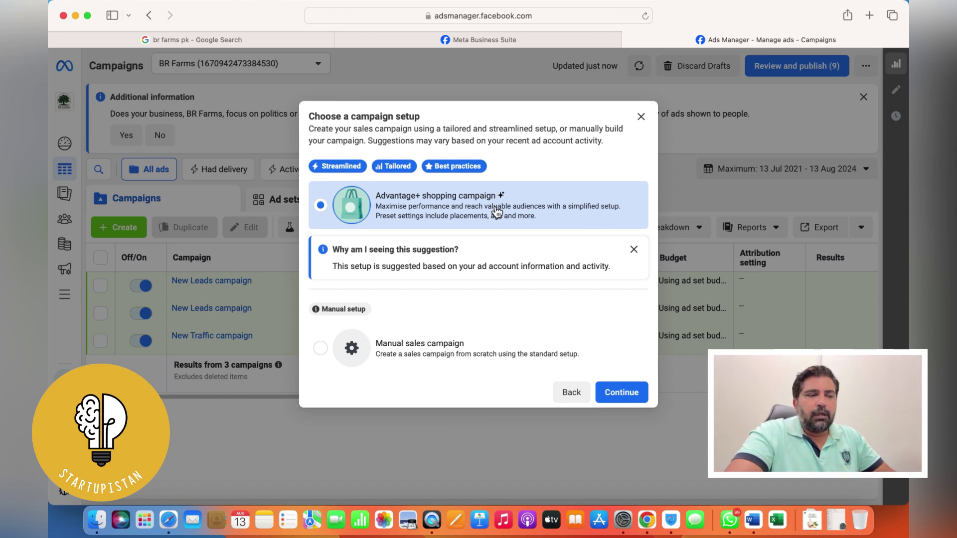
{"action": "left_click", "coordinate": [467, 353]}
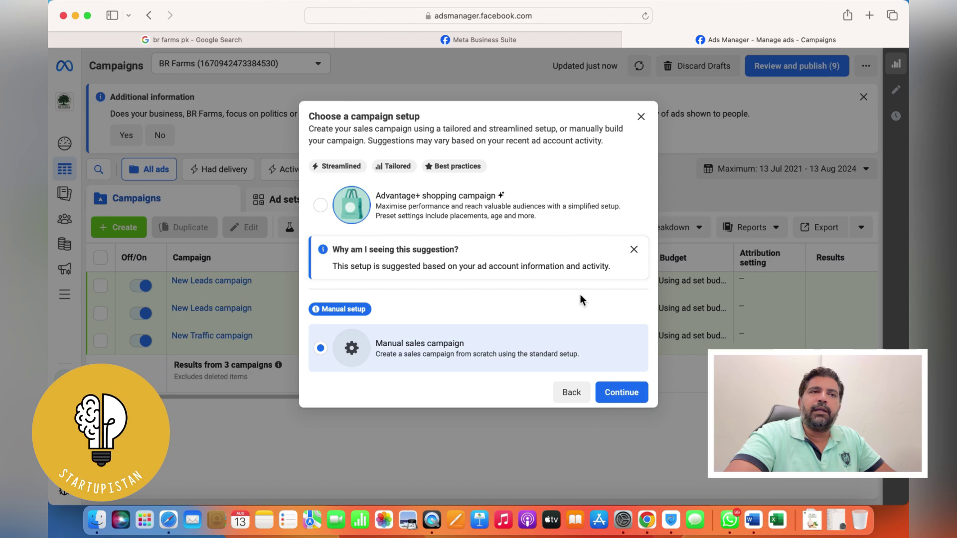
{"action": "left_click", "coordinate": [622, 393]}
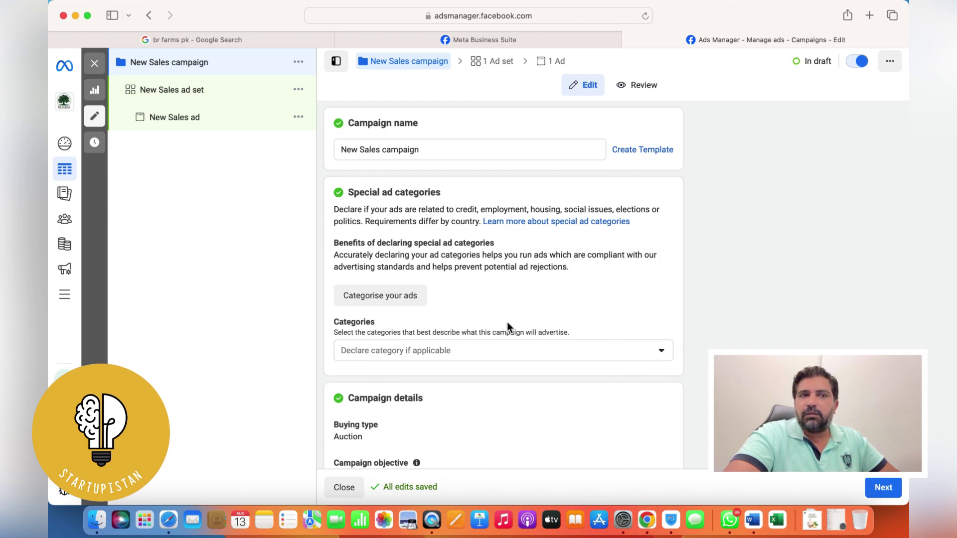
Step: Dismiss the computer restart notification, review the campaign-level settings and proceed to the ad set
{"action": "scroll", "coordinate": [508, 324], "scroll_direction": "down", "scroll_amount": 4}
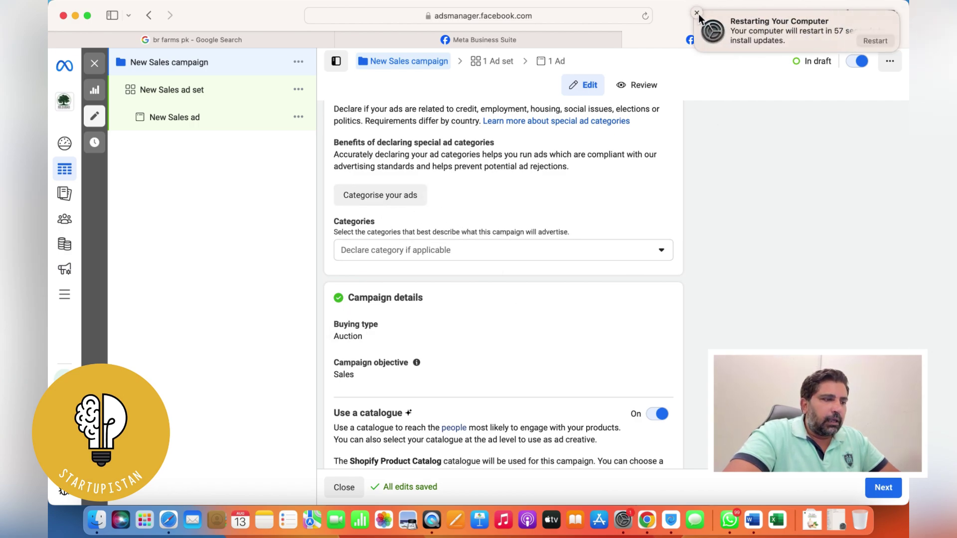
{"action": "mouse_move", "coordinate": [844, 35]}
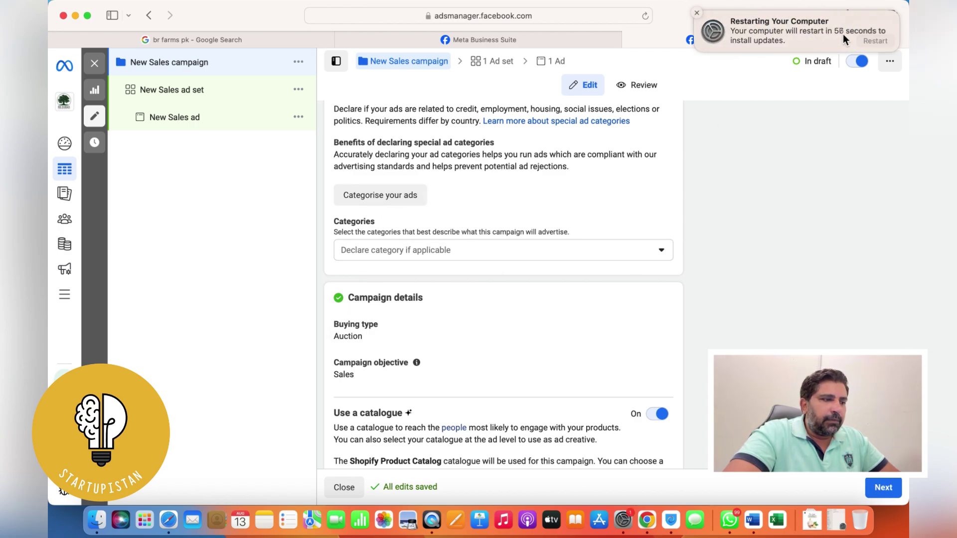
{"action": "left_click", "coordinate": [698, 13]}
{"action": "scroll", "coordinate": [616, 184], "scroll_direction": "down", "scroll_amount": 3}
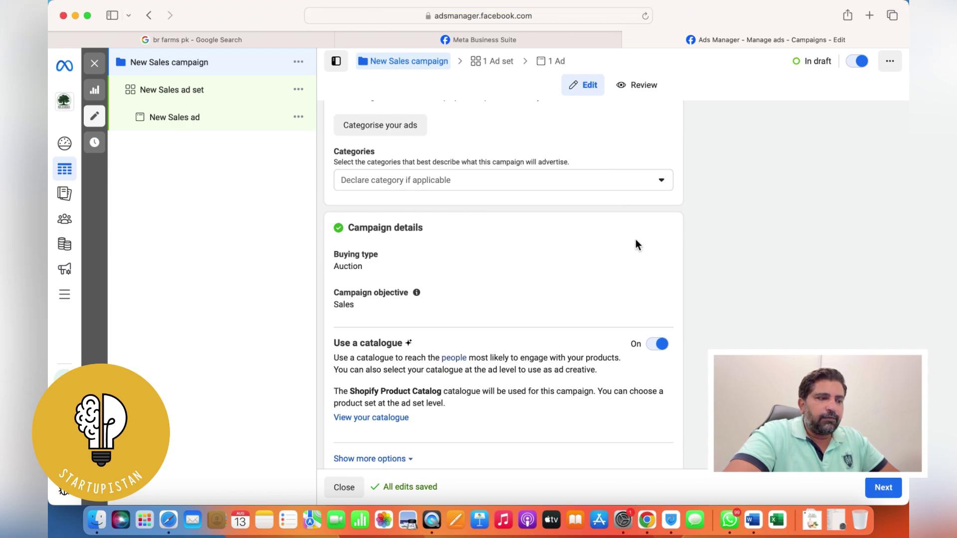
{"action": "scroll", "coordinate": [635, 244], "scroll_direction": "down", "scroll_amount": 6}
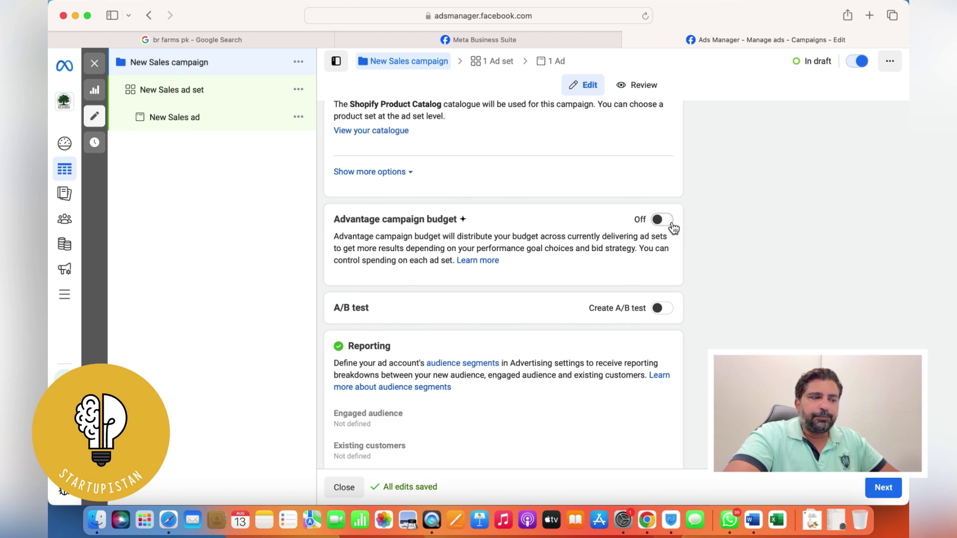
{"action": "scroll", "coordinate": [673, 228], "scroll_direction": "down", "scroll_amount": 1}
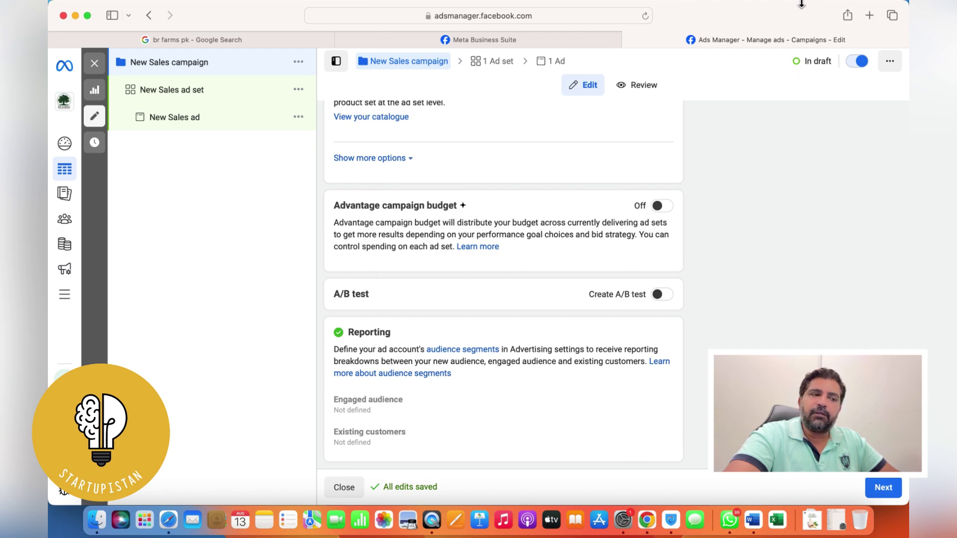
{"action": "mouse_move", "coordinate": [801, 2]}
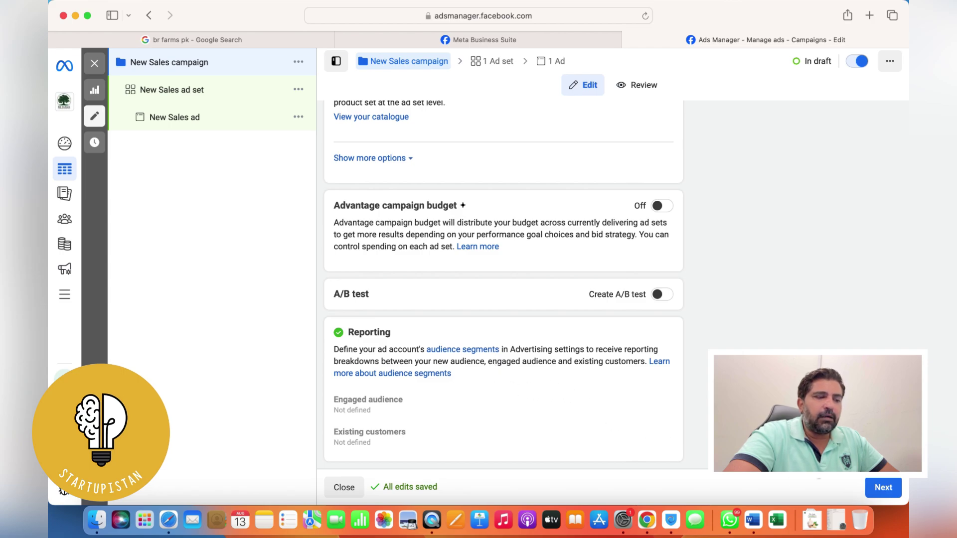
{"action": "left_click", "coordinate": [881, 488]}
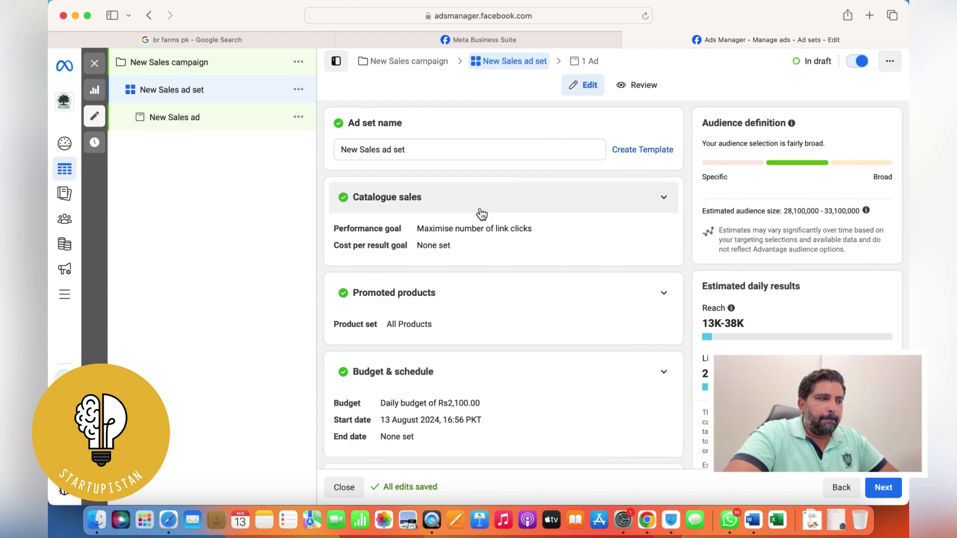
Step: Skim the ad set sections and return to the campaign level to examine its details, catalogue, budget and A/B test settings
{"action": "scroll", "coordinate": [481, 214], "scroll_direction": "down", "scroll_amount": 8}
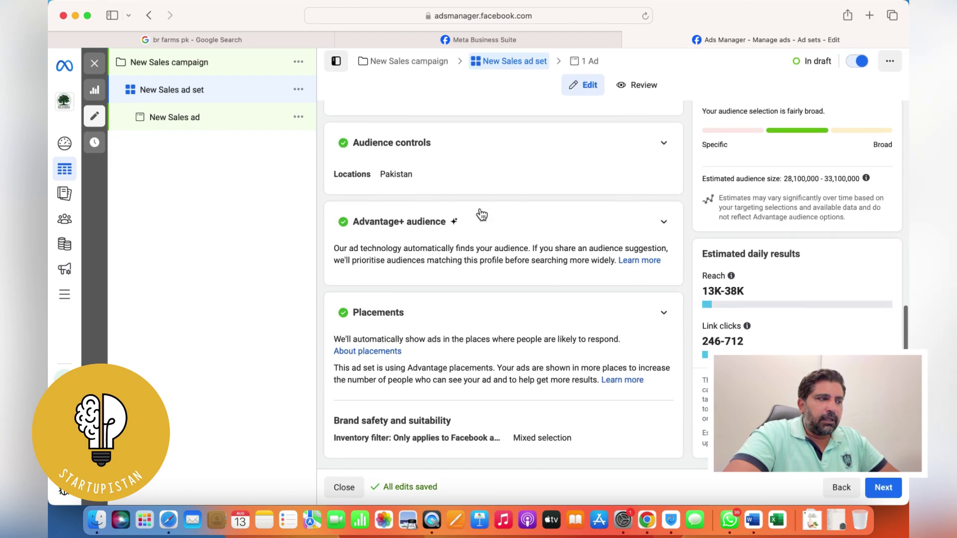
{"action": "scroll", "coordinate": [481, 214], "scroll_direction": "up", "scroll_amount": 8}
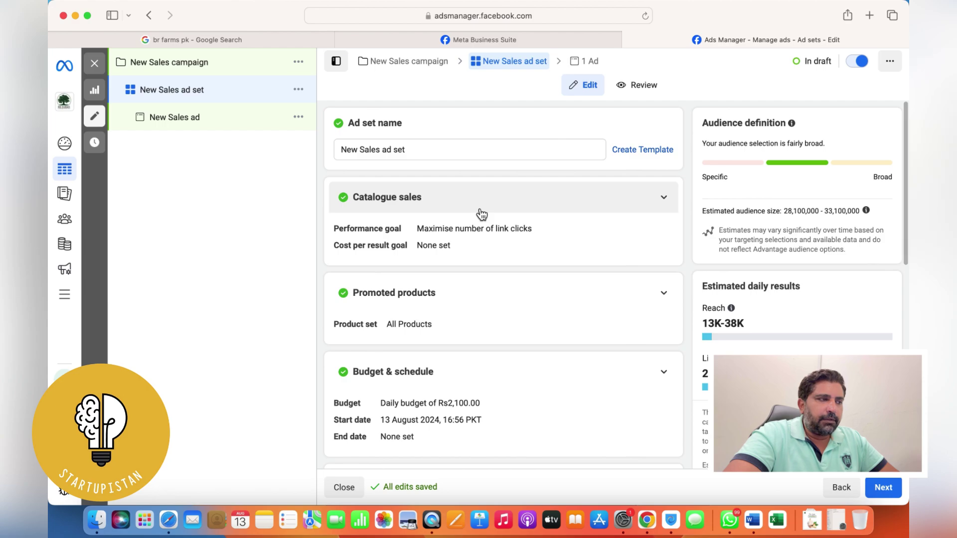
{"action": "left_click", "coordinate": [182, 63]}
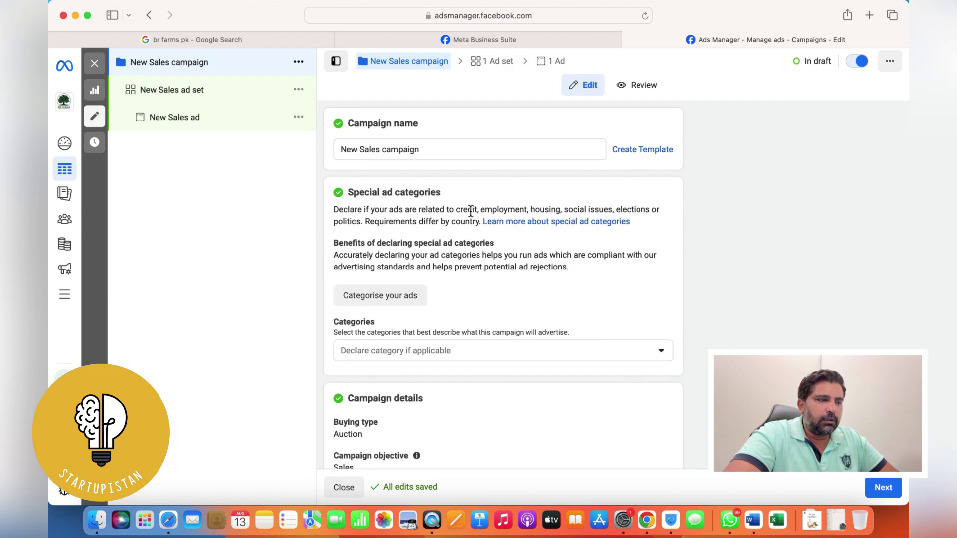
{"action": "scroll", "coordinate": [520, 253], "scroll_direction": "down", "scroll_amount": 5}
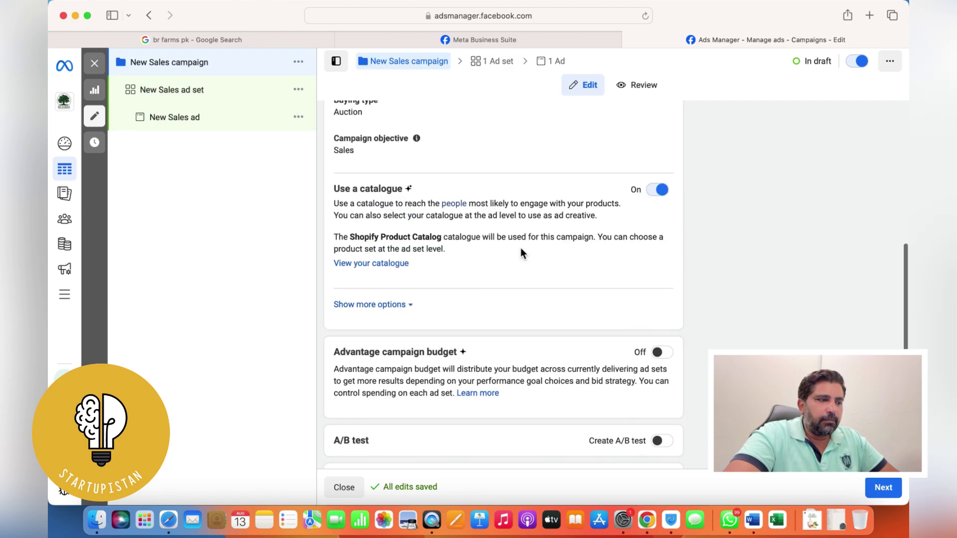
{"action": "scroll", "coordinate": [522, 254], "scroll_direction": "up", "scroll_amount": 1}
{"action": "scroll", "coordinate": [502, 243], "scroll_direction": "down", "scroll_amount": 3}
{"action": "scroll", "coordinate": [429, 229], "scroll_direction": "up", "scroll_amount": 2}
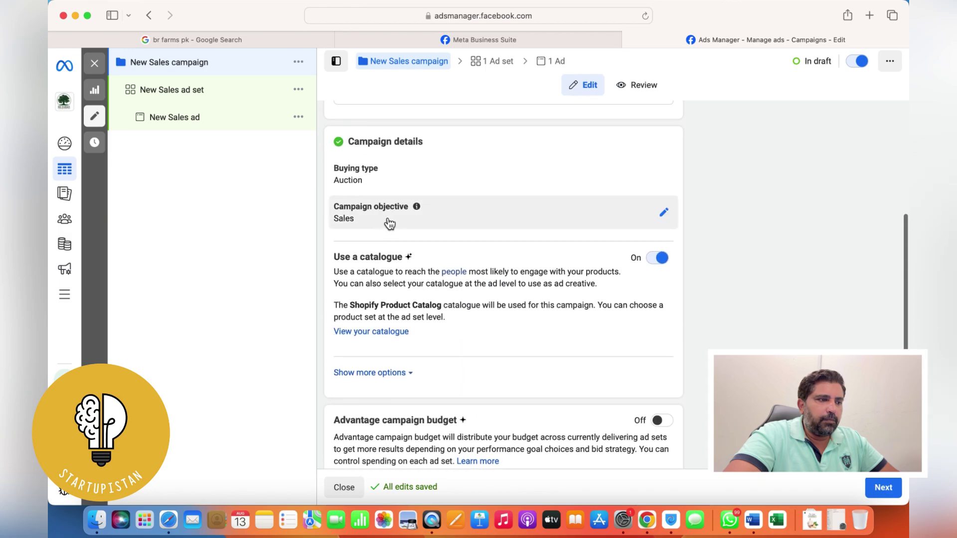
{"action": "scroll", "coordinate": [534, 231], "scroll_direction": "down", "scroll_amount": 5}
{"action": "scroll", "coordinate": [534, 231], "scroll_direction": "up", "scroll_amount": 3}
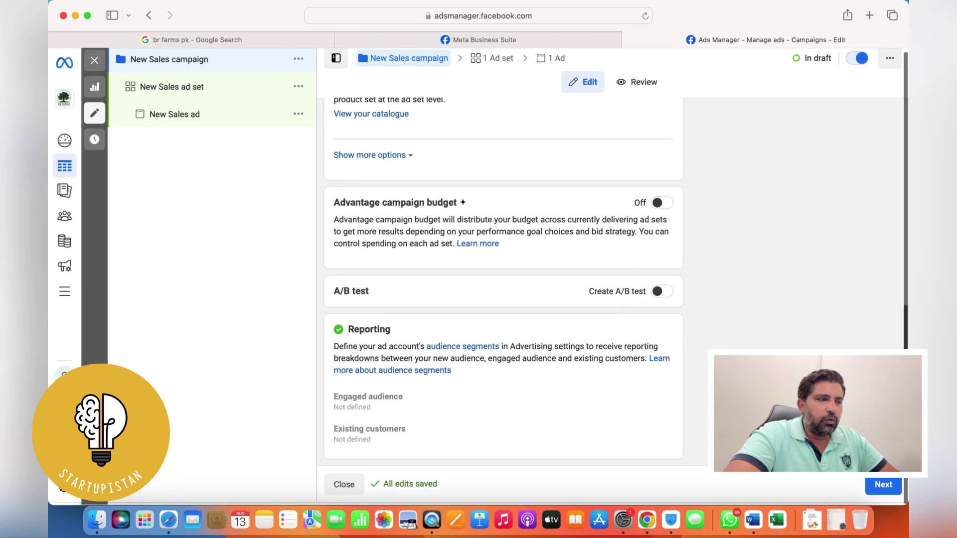
{"action": "scroll", "coordinate": [563, 252], "scroll_direction": "up", "scroll_amount": 7}
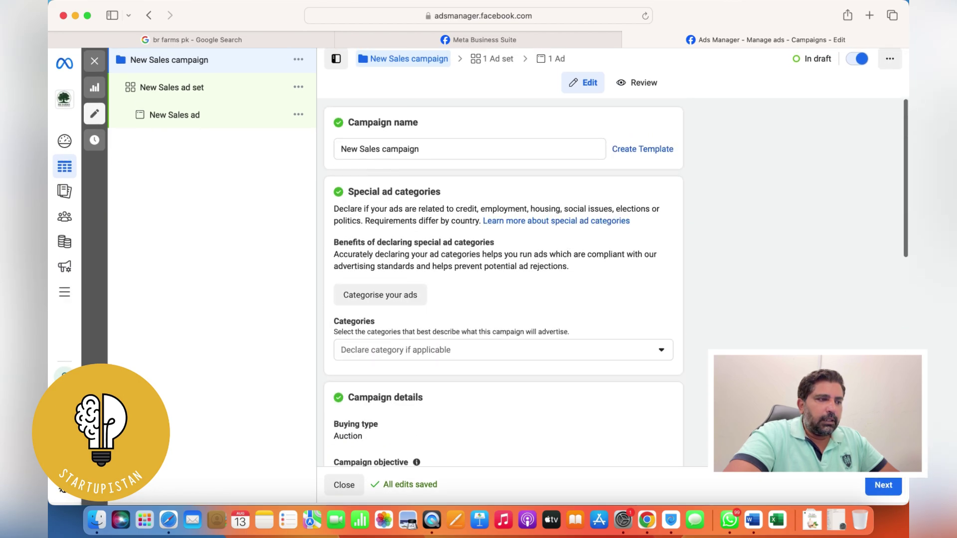
Step: Examine the ad set's budget, audience type, audience controls and placements, and expand the Catalogue sales section
{"action": "left_click", "coordinate": [884, 485]}
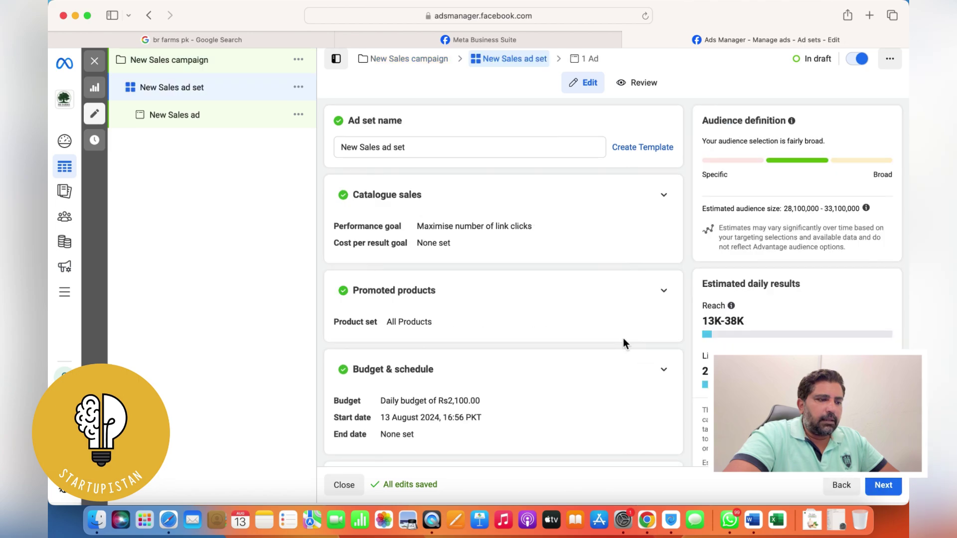
{"action": "scroll", "coordinate": [599, 335], "scroll_direction": "down", "scroll_amount": 5}
{"action": "scroll", "coordinate": [582, 333], "scroll_direction": "down", "scroll_amount": 4}
{"action": "scroll", "coordinate": [582, 333], "scroll_direction": "up", "scroll_amount": 4}
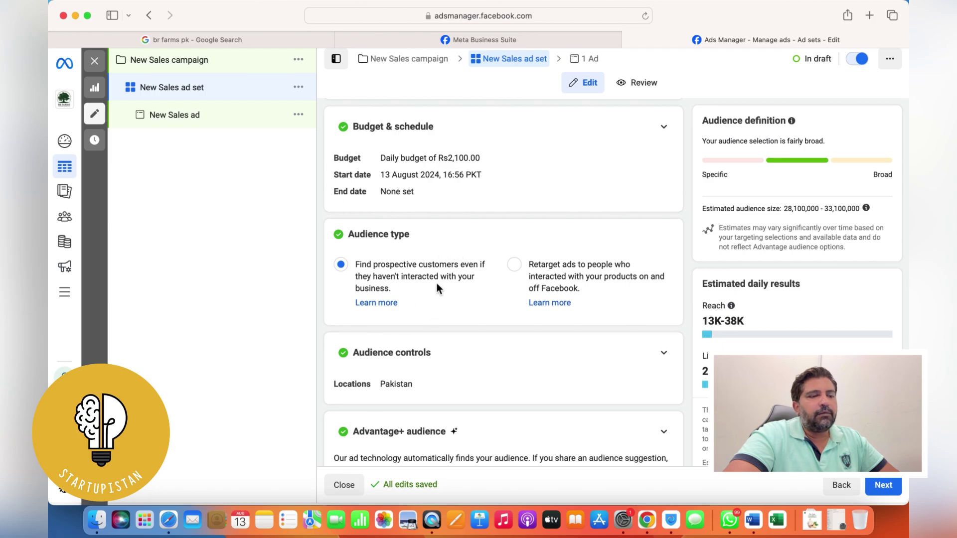
{"action": "scroll", "coordinate": [443, 279], "scroll_direction": "down", "scroll_amount": 5}
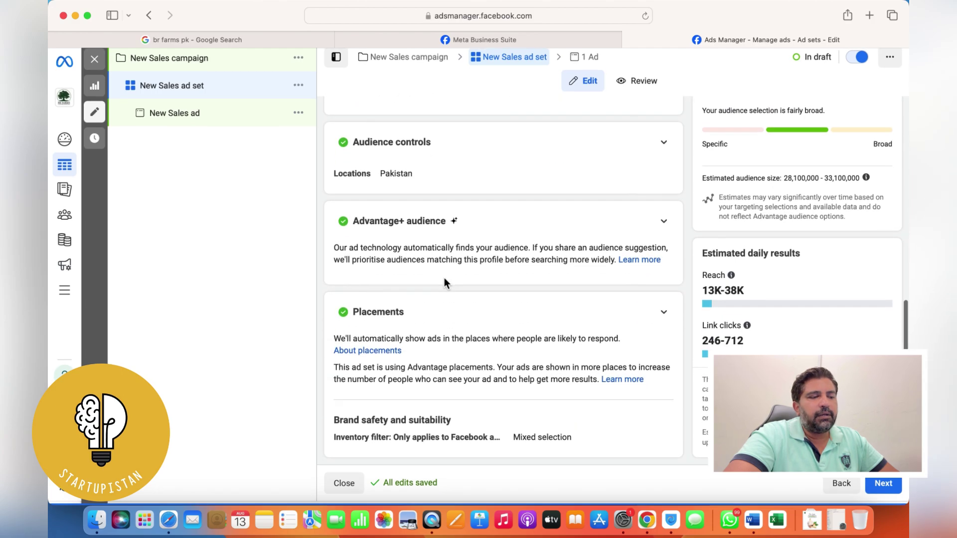
{"action": "scroll", "coordinate": [444, 282], "scroll_direction": "up", "scroll_amount": 5}
{"action": "scroll", "coordinate": [444, 279], "scroll_direction": "up", "scroll_amount": 2}
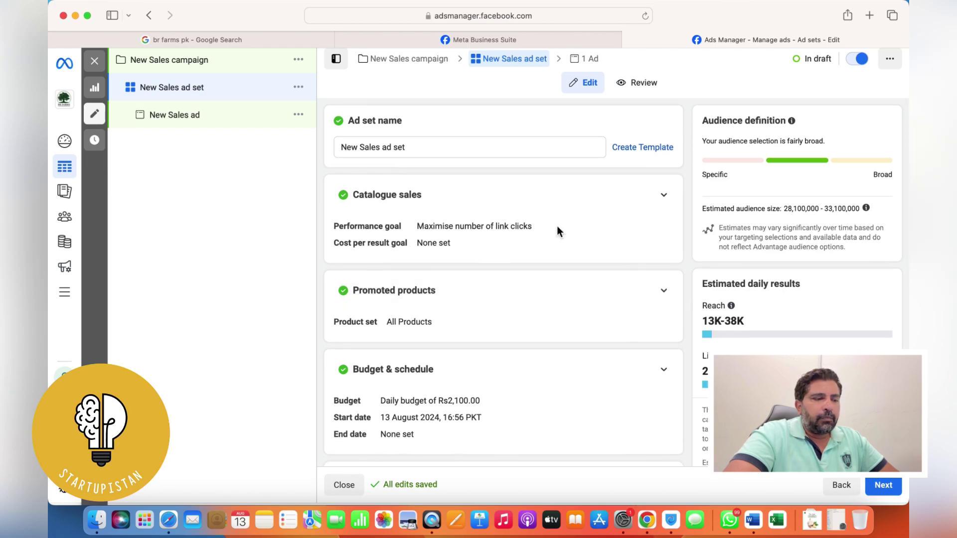
{"action": "left_click", "coordinate": [666, 197]}
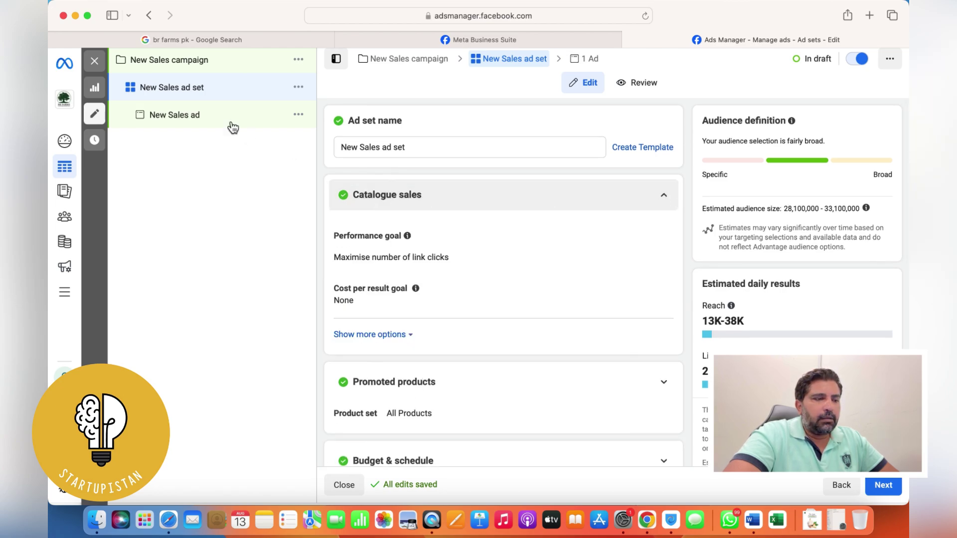
Step: Turn off the use of a catalogue in the campaign details and continue to the ad set settings
{"action": "left_click", "coordinate": [175, 62]}
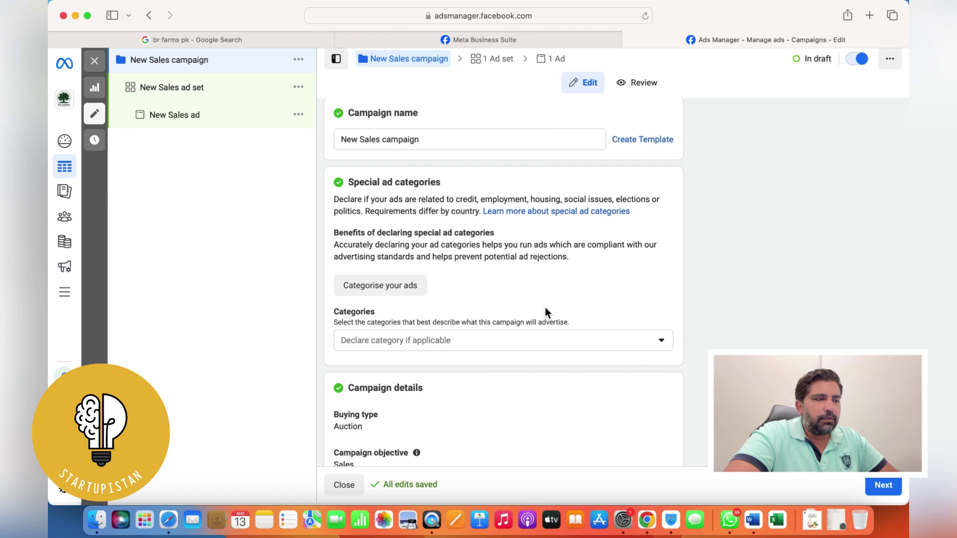
{"action": "scroll", "coordinate": [545, 312], "scroll_direction": "down", "scroll_amount": 6}
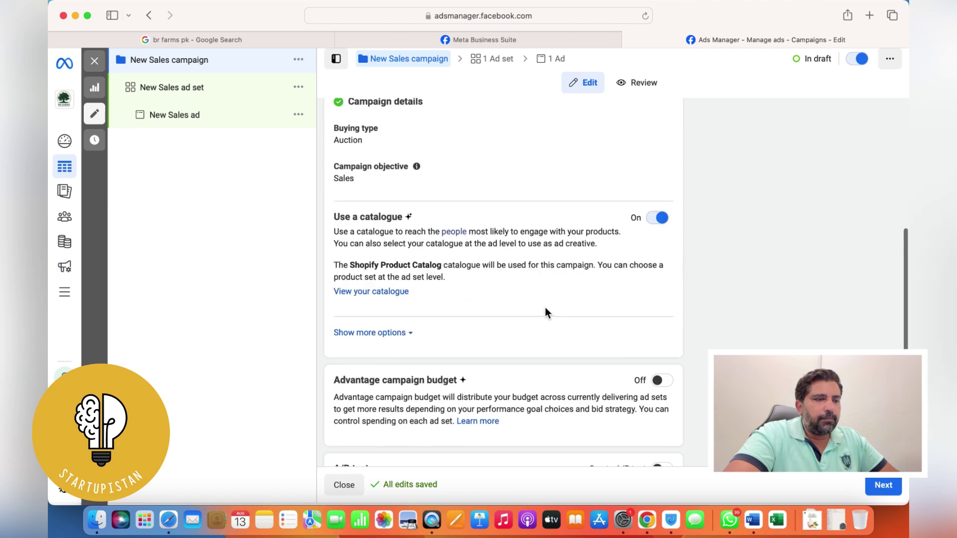
{"action": "left_click", "coordinate": [650, 221]}
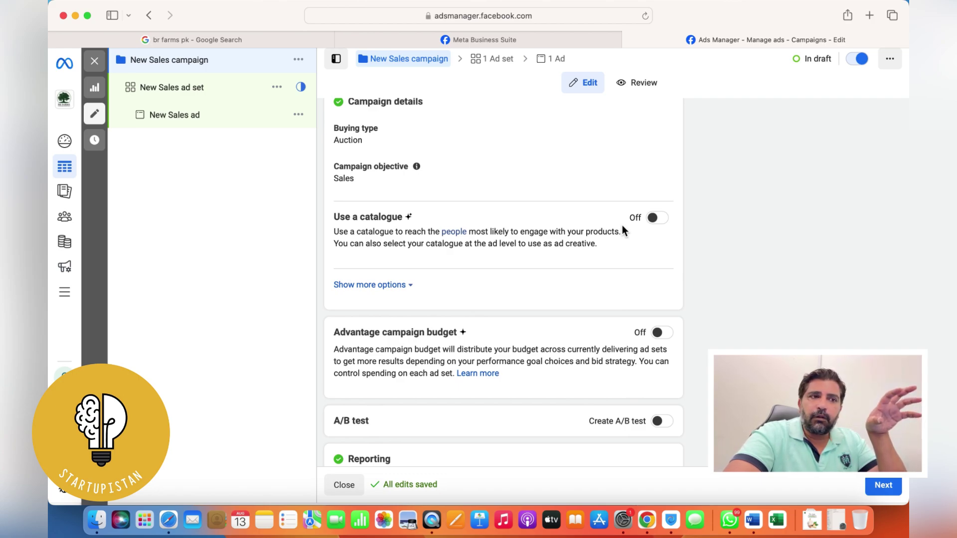
{"action": "scroll", "coordinate": [622, 226], "scroll_direction": "down", "scroll_amount": 5}
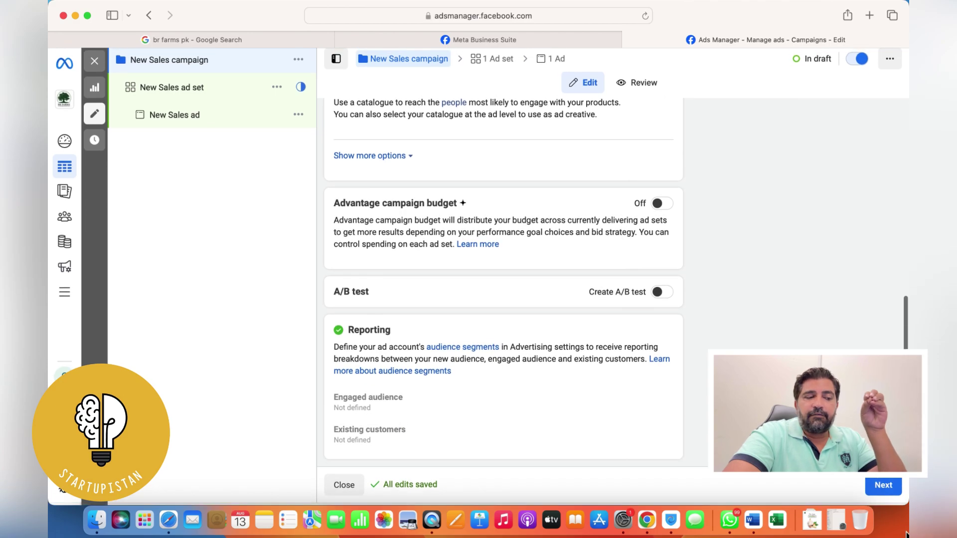
{"action": "left_click", "coordinate": [883, 485]}
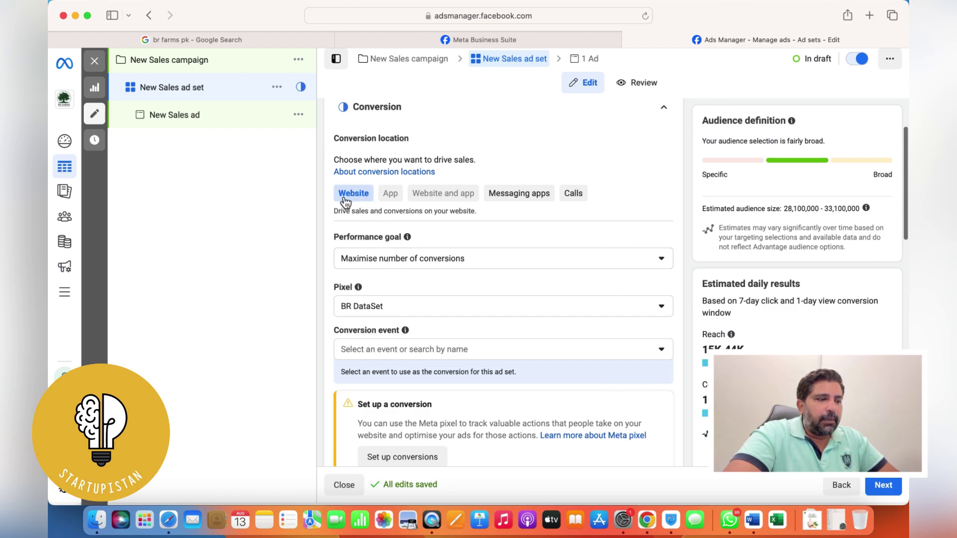
Step: Check which pixels are available for the website conversion location, leaving BR DataSet selected
{"action": "scroll", "coordinate": [444, 263], "scroll_direction": "down", "scroll_amount": 3}
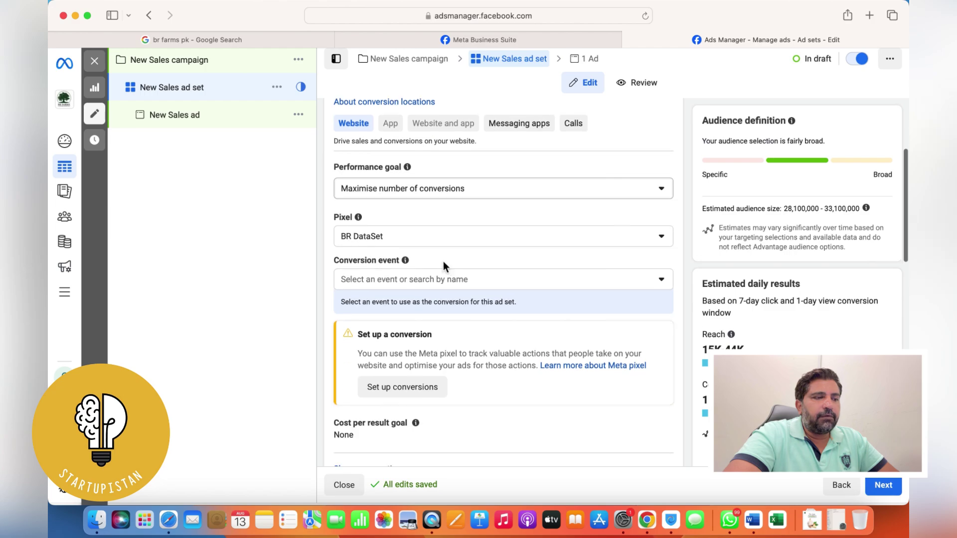
{"action": "left_click", "coordinate": [421, 243]}
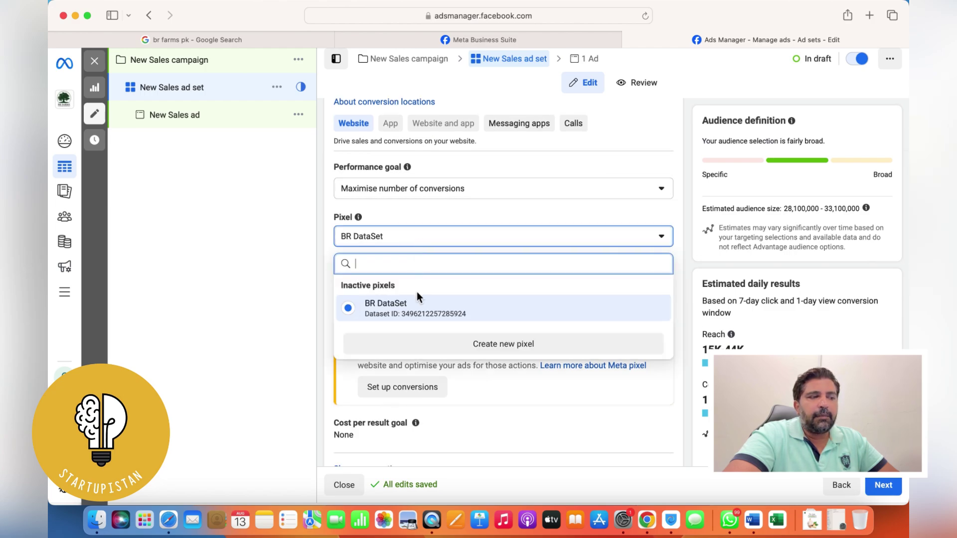
{"action": "scroll", "coordinate": [398, 309], "scroll_direction": "down", "scroll_amount": 1}
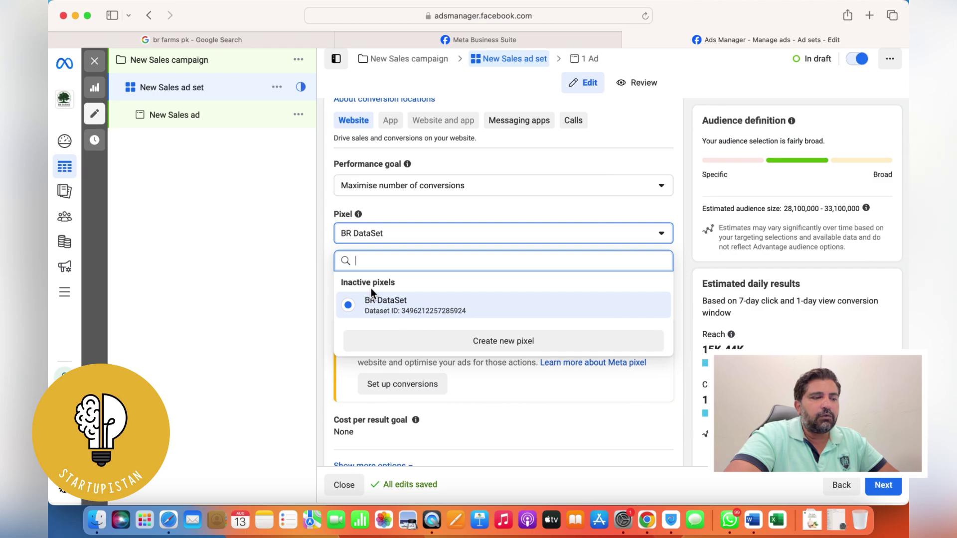
{"action": "left_click", "coordinate": [271, 288]}
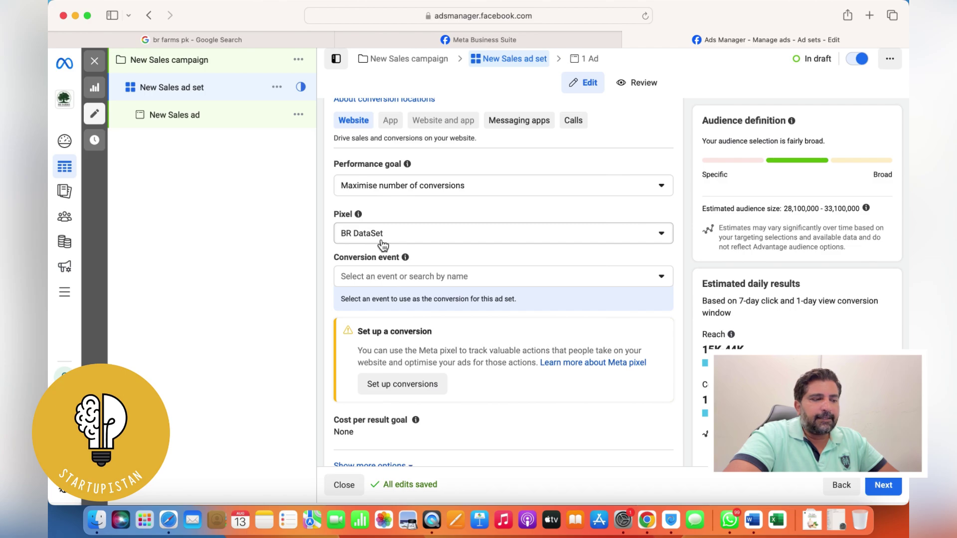
Step: Set the ad set's conversion event to Purchase
{"action": "left_click", "coordinate": [422, 279]}
{"action": "scroll", "coordinate": [433, 339], "scroll_direction": "down", "scroll_amount": 3}
{"action": "scroll", "coordinate": [437, 349], "scroll_direction": "down", "scroll_amount": 3}
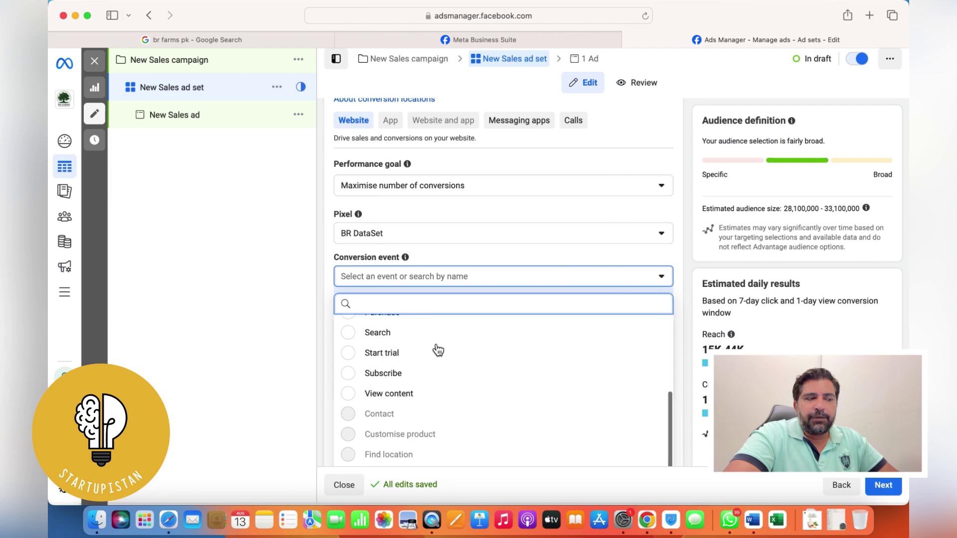
{"action": "scroll", "coordinate": [437, 349], "scroll_direction": "up", "scroll_amount": 3}
{"action": "key", "text": "Return"}
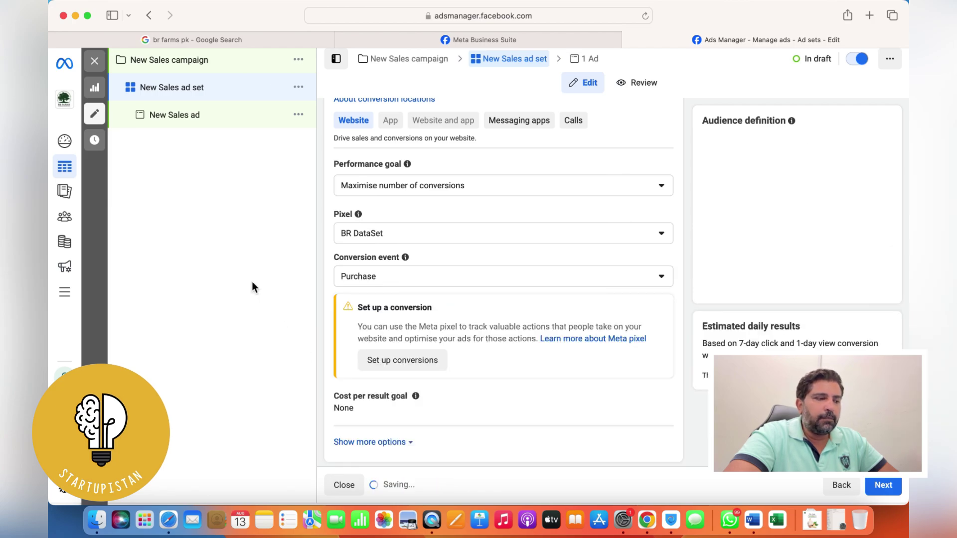
Step: Review the ad set's cost per result goal, dynamic creative, budget and schedule, and audience controls
{"action": "scroll", "coordinate": [555, 288], "scroll_direction": "down", "scroll_amount": 3}
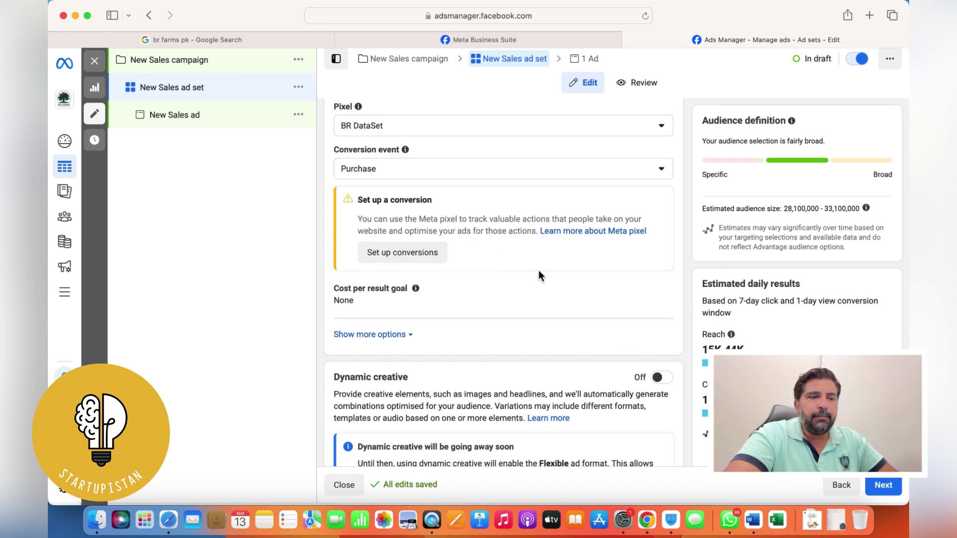
{"action": "scroll", "coordinate": [537, 253], "scroll_direction": "down", "scroll_amount": 7}
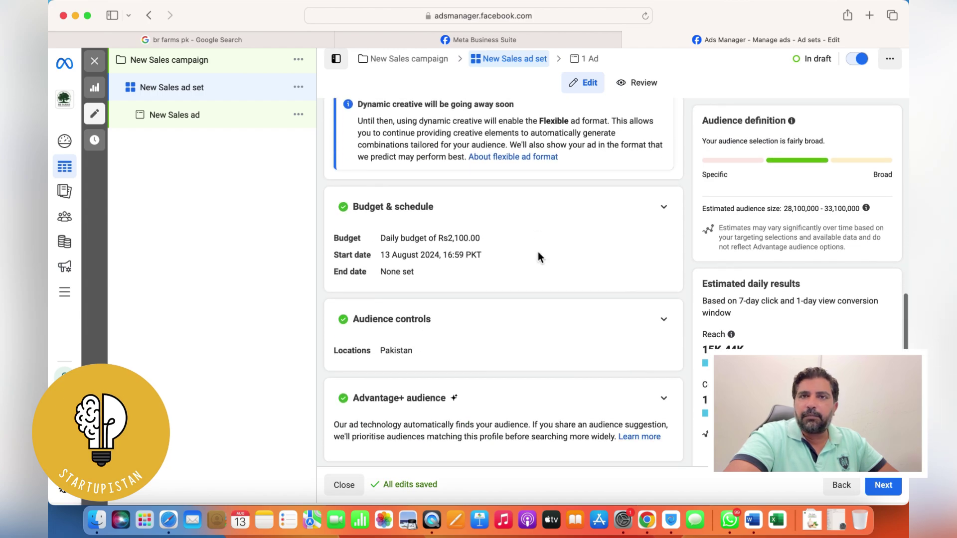
{"action": "scroll", "coordinate": [537, 253], "scroll_direction": "up", "scroll_amount": 2}
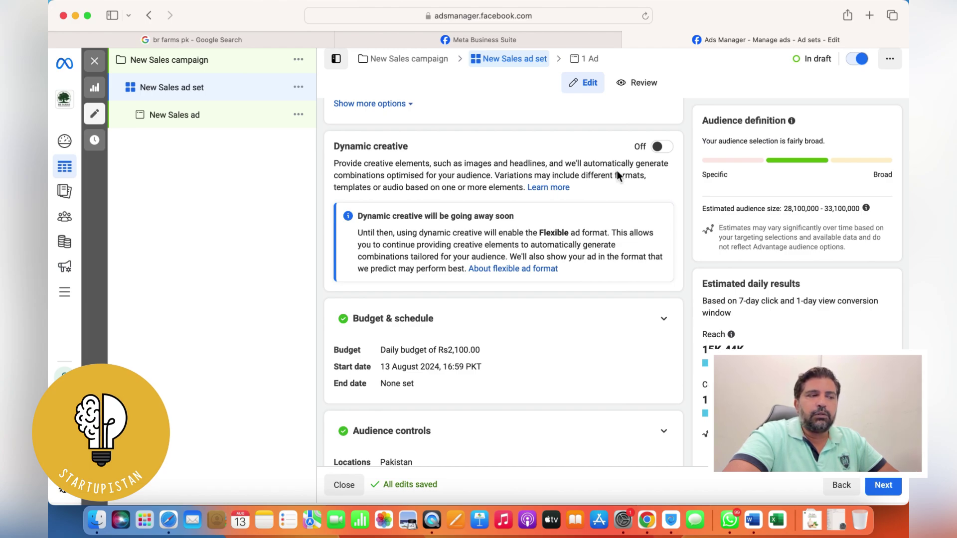
{"action": "scroll", "coordinate": [617, 172], "scroll_direction": "down", "scroll_amount": 5}
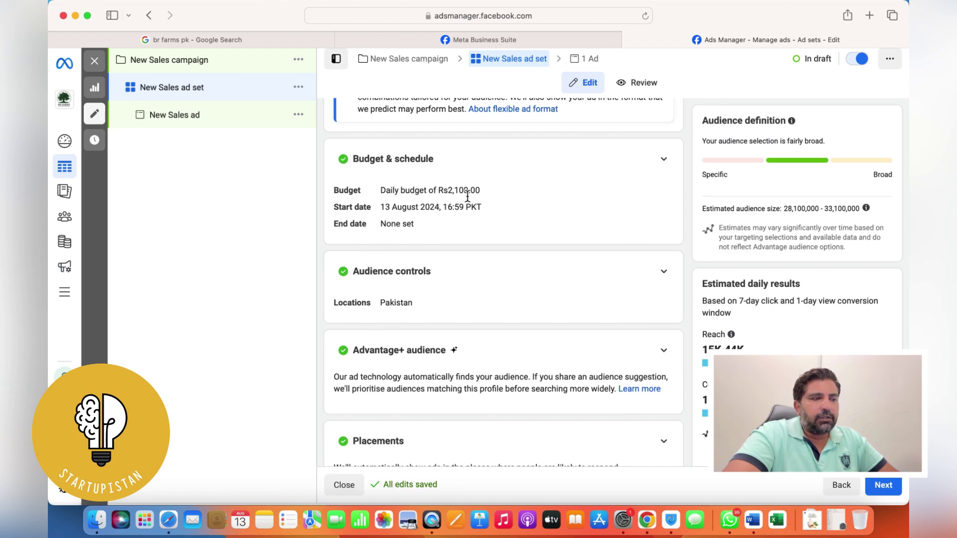
{"action": "scroll", "coordinate": [469, 198], "scroll_direction": "down", "scroll_amount": 3}
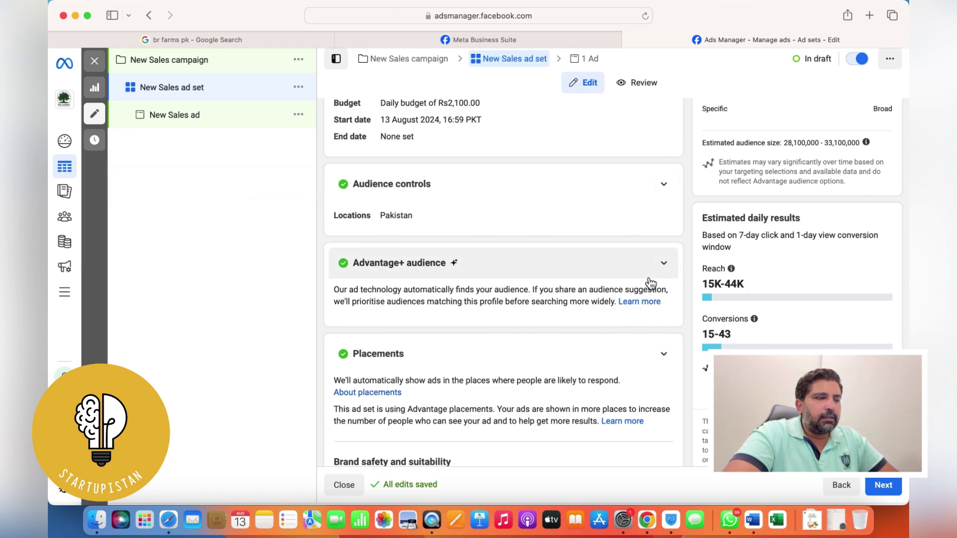
Step: Expand the Advantage+ audience suggestion and check the existing custom audiences, including the lookalike ones
{"action": "left_click", "coordinate": [665, 264]}
{"action": "scroll", "coordinate": [598, 265], "scroll_direction": "down", "scroll_amount": 2}
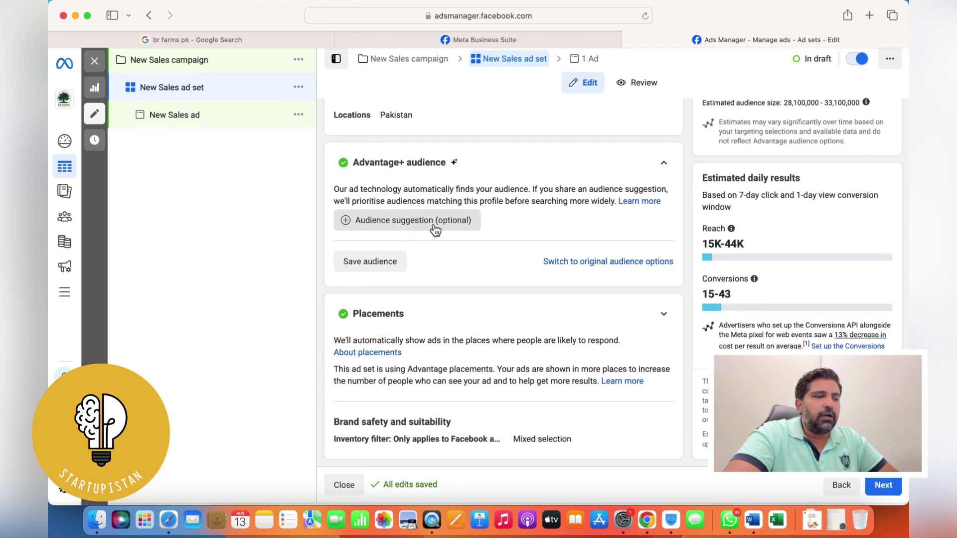
{"action": "left_click", "coordinate": [431, 223]}
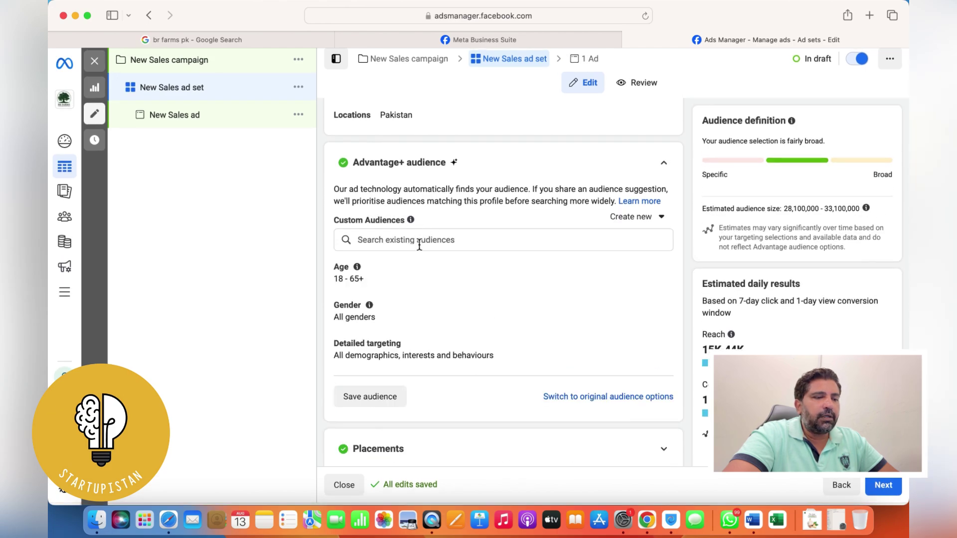
{"action": "left_click", "coordinate": [425, 241]}
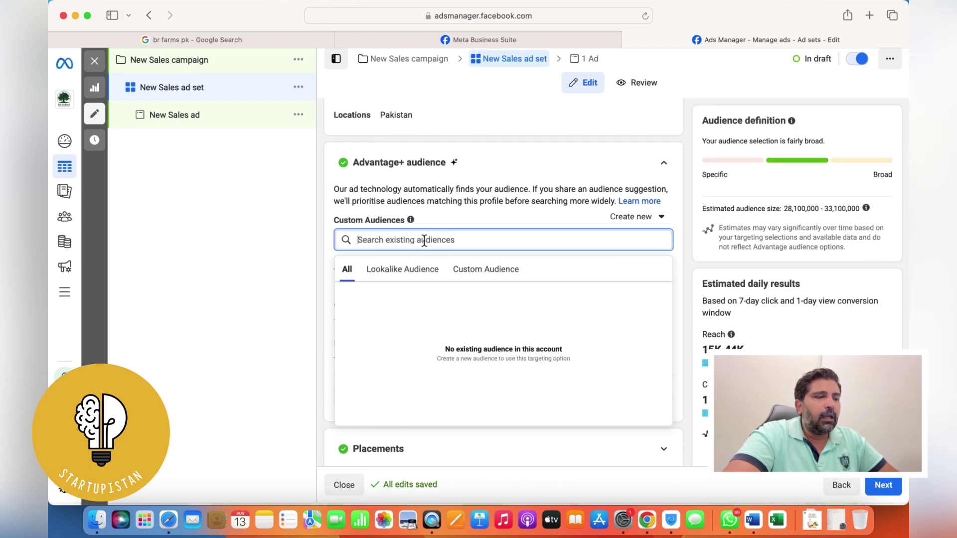
{"action": "left_click", "coordinate": [405, 271]}
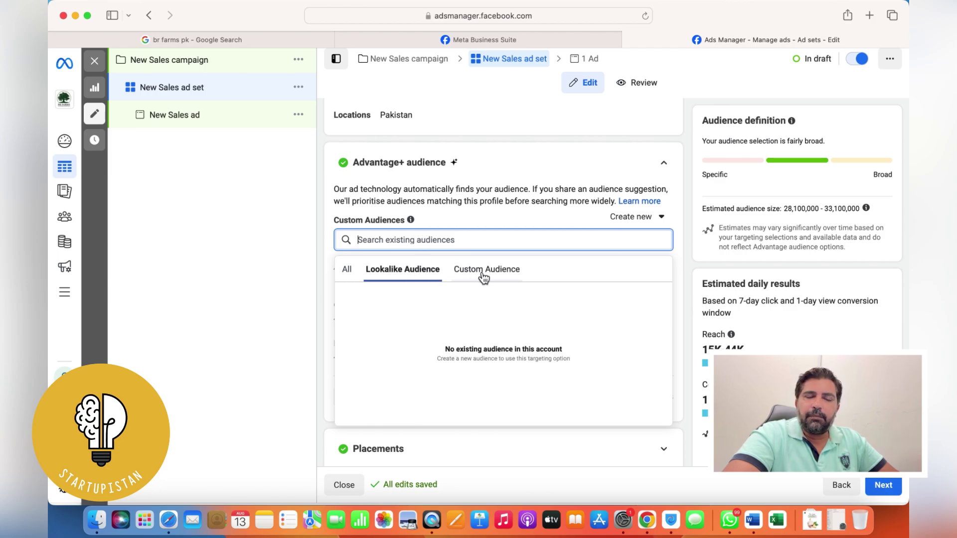
{"action": "left_click", "coordinate": [300, 220]}
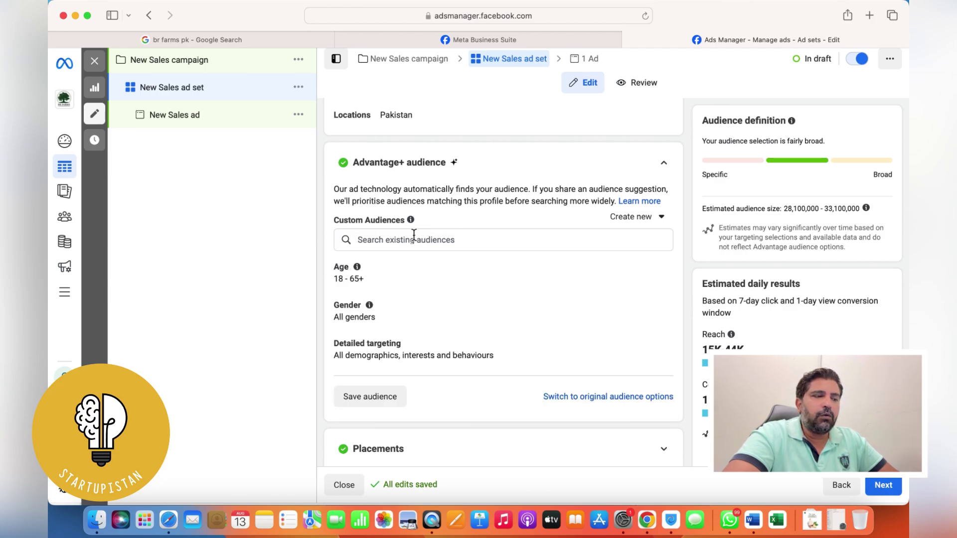
Step: Open detailed targeting in the Advantage+ audience without adding criteria, review the placements, and continue to the ad settings
{"action": "scroll", "coordinate": [447, 233], "scroll_direction": "down", "scroll_amount": 3}
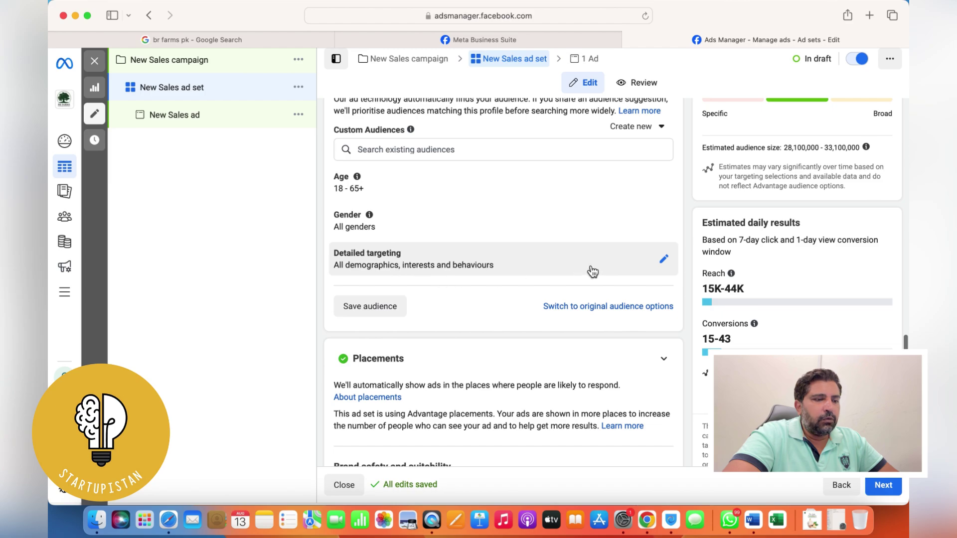
{"action": "left_click", "coordinate": [664, 259]}
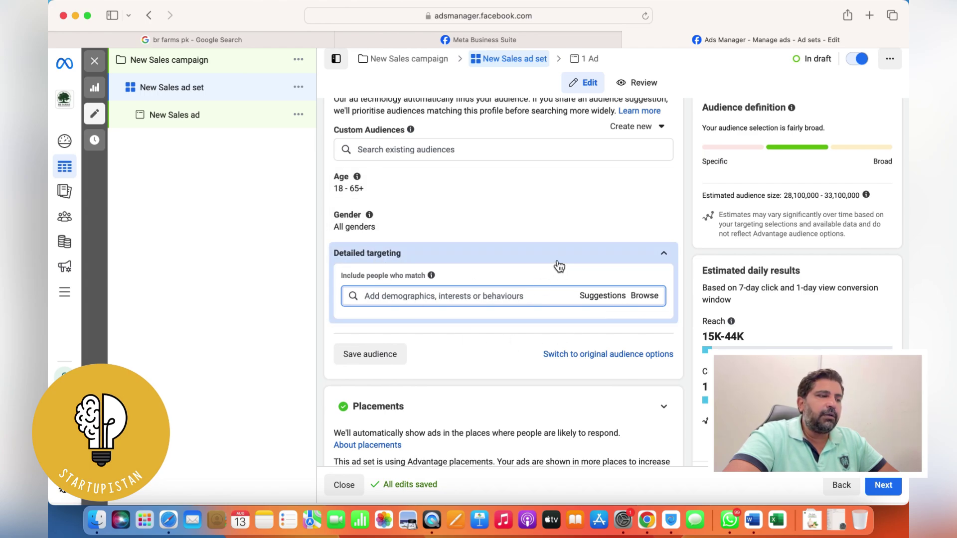
{"action": "scroll", "coordinate": [504, 262], "scroll_direction": "down", "scroll_amount": 3}
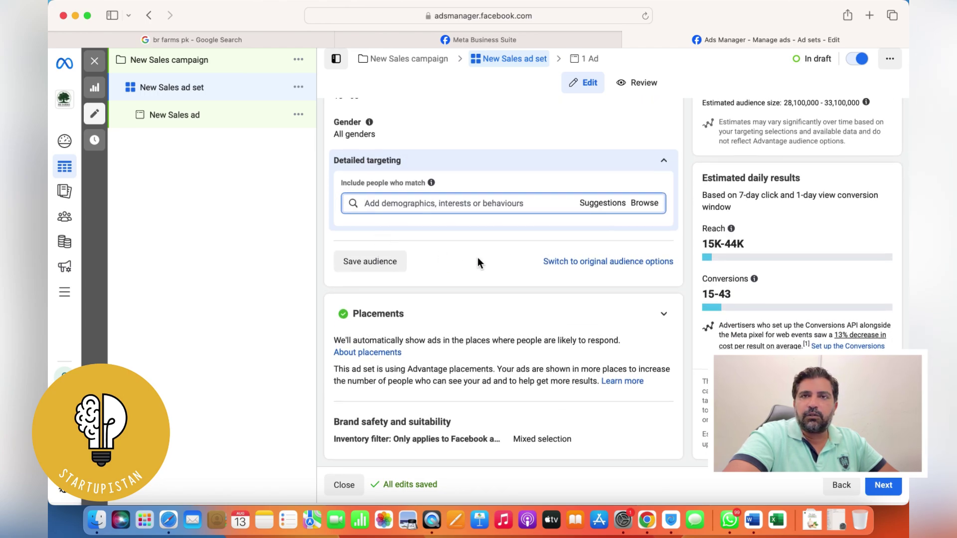
{"action": "scroll", "coordinate": [478, 262], "scroll_direction": "up", "scroll_amount": 4}
{"action": "scroll", "coordinate": [477, 262], "scroll_direction": "down", "scroll_amount": 3}
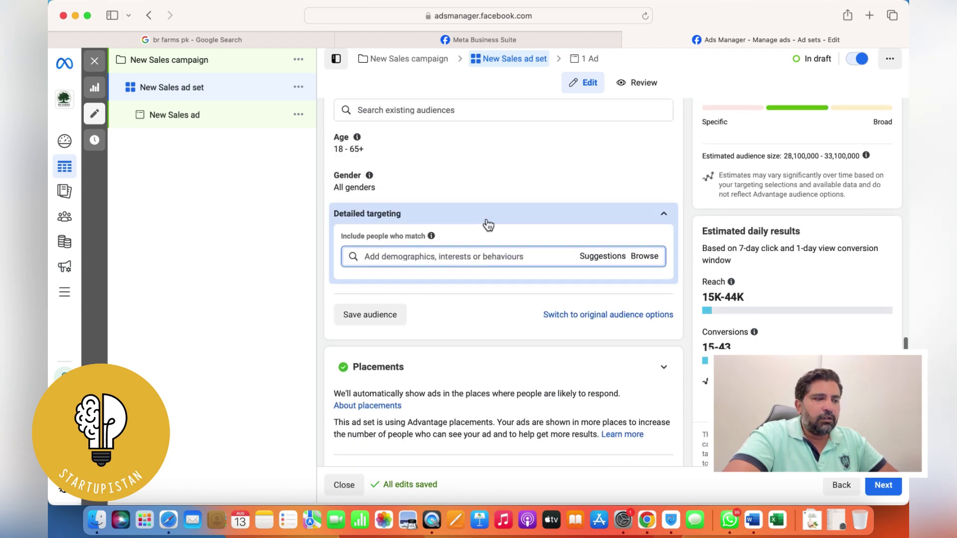
{"action": "scroll", "coordinate": [488, 225], "scroll_direction": "down", "scroll_amount": 2}
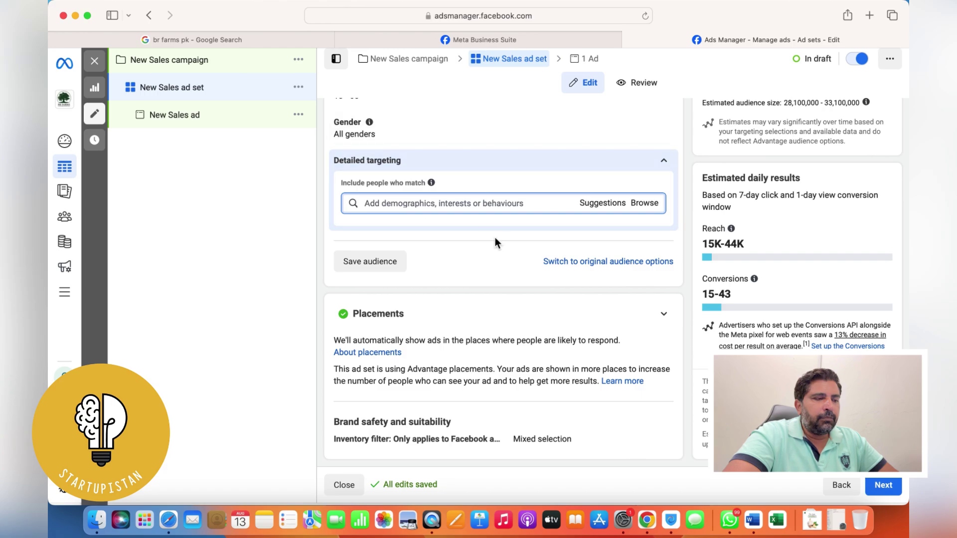
{"action": "mouse_move", "coordinate": [66, 128]}
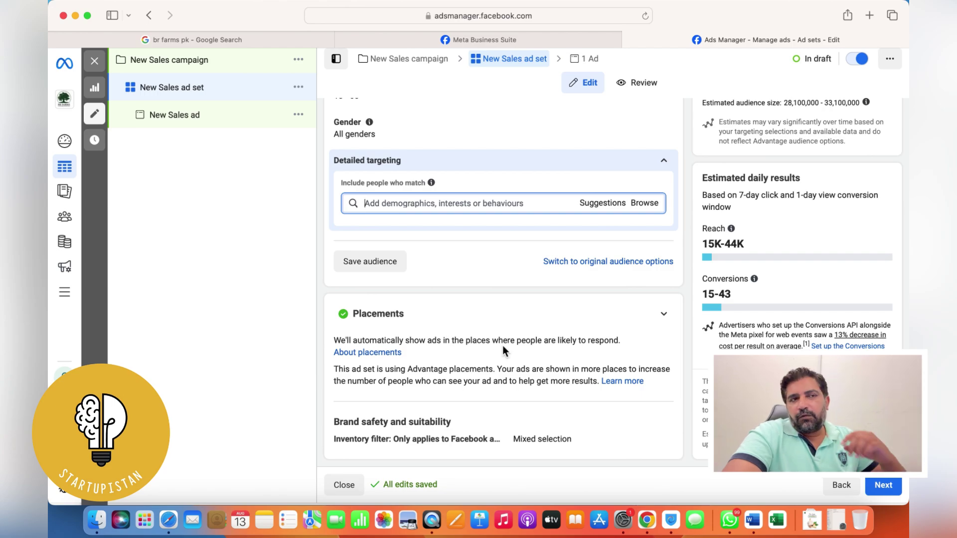
{"action": "left_click", "coordinate": [890, 487]}
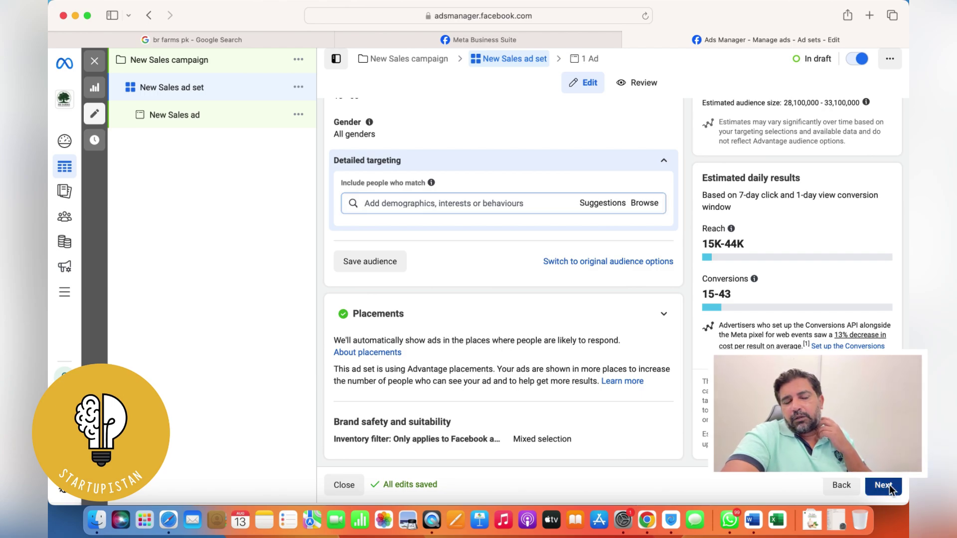
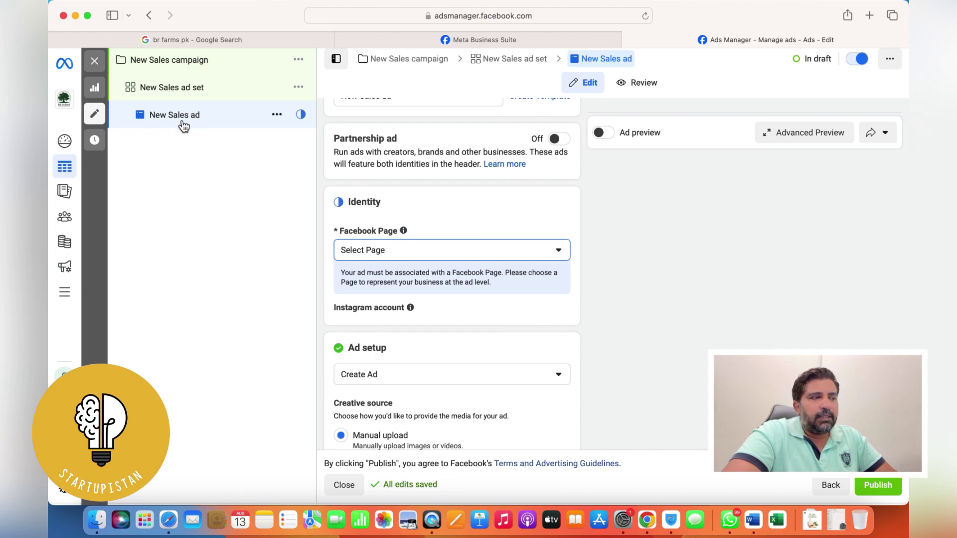
Step: Choose BR Farms as the Facebook Page for the ad's identity
{"action": "left_click", "coordinate": [449, 253]}
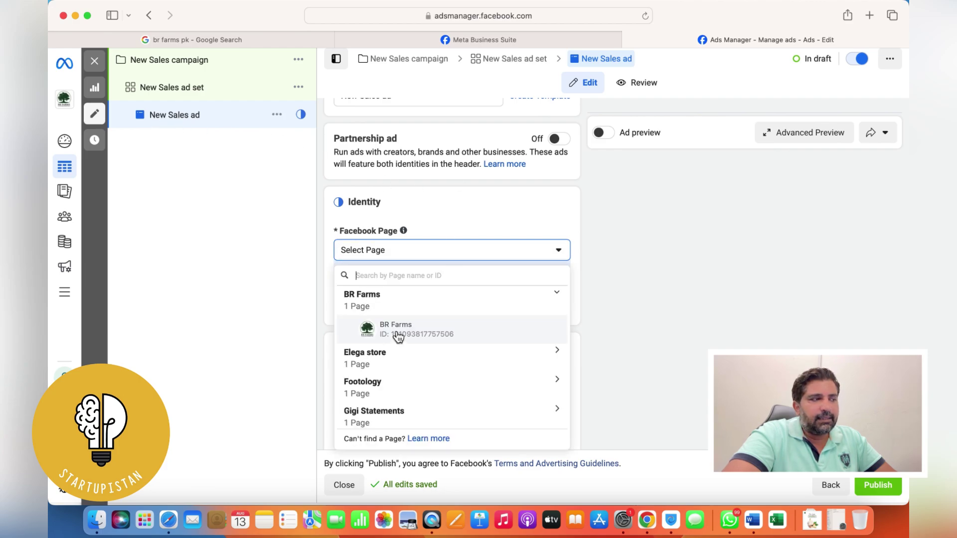
{"action": "left_click", "coordinate": [398, 330]}
{"action": "scroll", "coordinate": [415, 310], "scroll_direction": "down", "scroll_amount": 2}
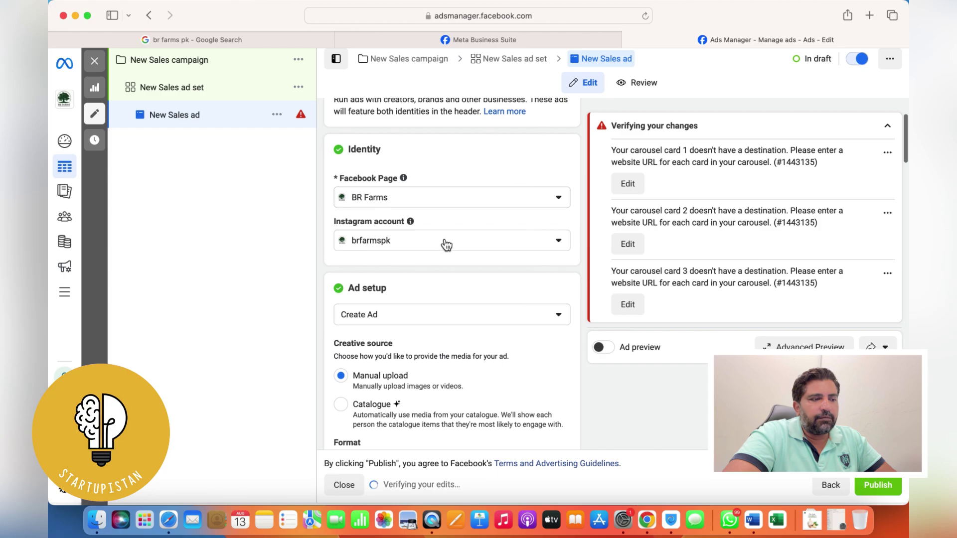
Step: Set the ad format to Flexible in the ad setup, keeping manual upload as the creative source
{"action": "scroll", "coordinate": [430, 223], "scroll_direction": "down", "scroll_amount": 3}
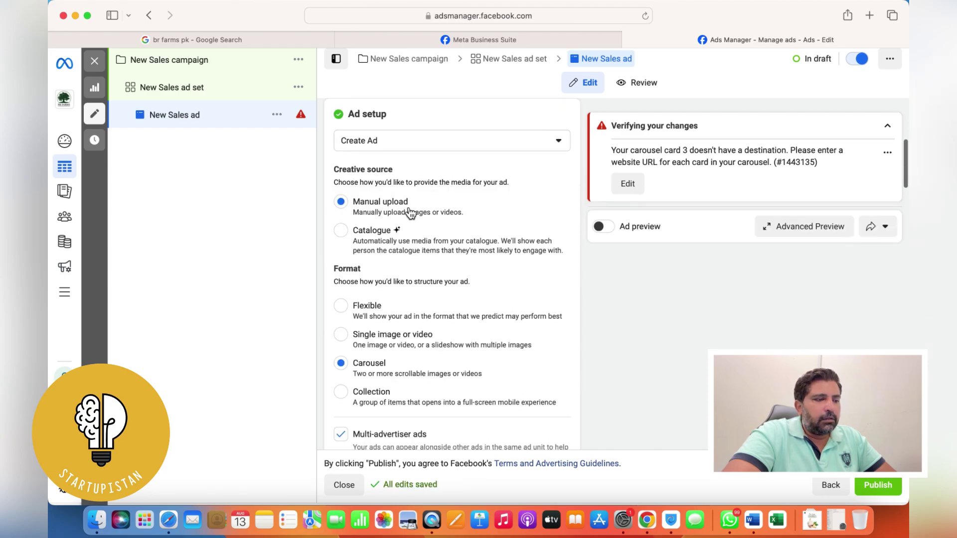
{"action": "scroll", "coordinate": [436, 219], "scroll_direction": "down", "scroll_amount": 3}
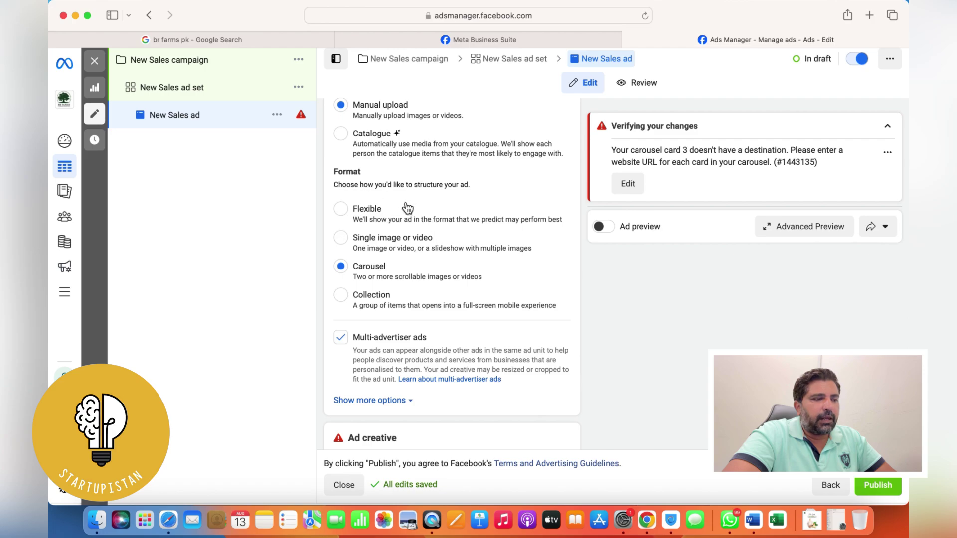
{"action": "left_click", "coordinate": [343, 211]}
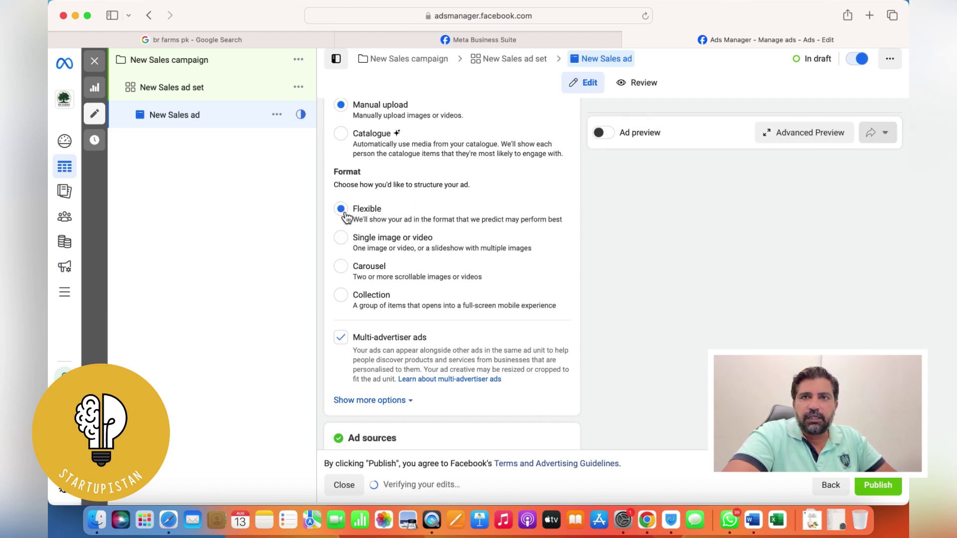
Step: Examine the ad's format choices, multi-advertiser option and ad sources, including the Website URL and site links
{"action": "scroll", "coordinate": [425, 236], "scroll_direction": "down", "scroll_amount": 2}
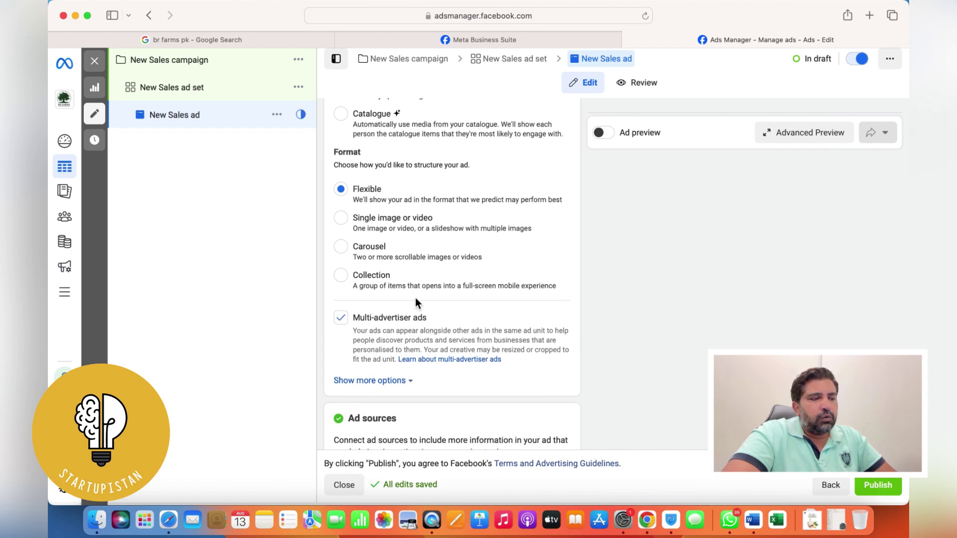
{"action": "scroll", "coordinate": [421, 234], "scroll_direction": "down", "scroll_amount": 3}
{"action": "scroll", "coordinate": [422, 234], "scroll_direction": "up", "scroll_amount": 2}
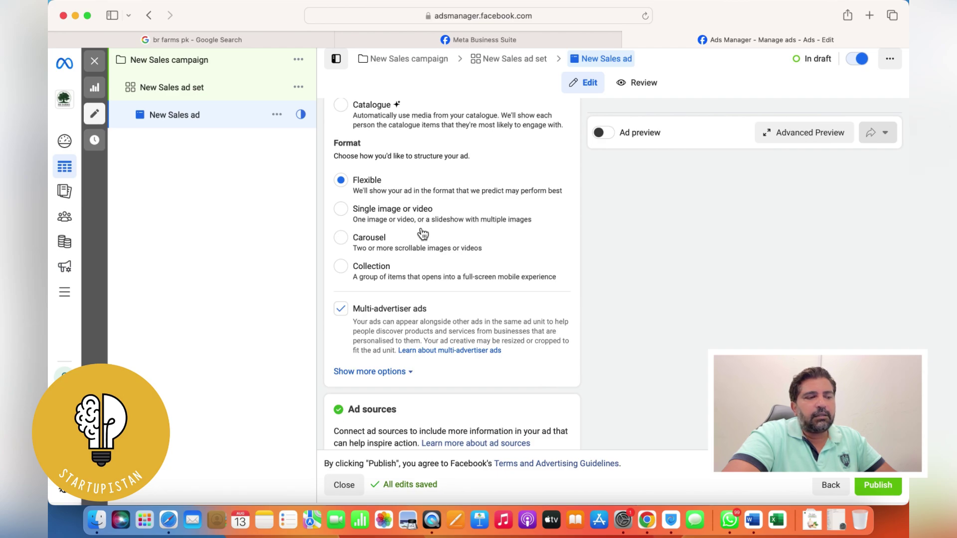
{"action": "scroll", "coordinate": [422, 233], "scroll_direction": "down", "scroll_amount": 4}
{"action": "scroll", "coordinate": [423, 233], "scroll_direction": "up", "scroll_amount": 4}
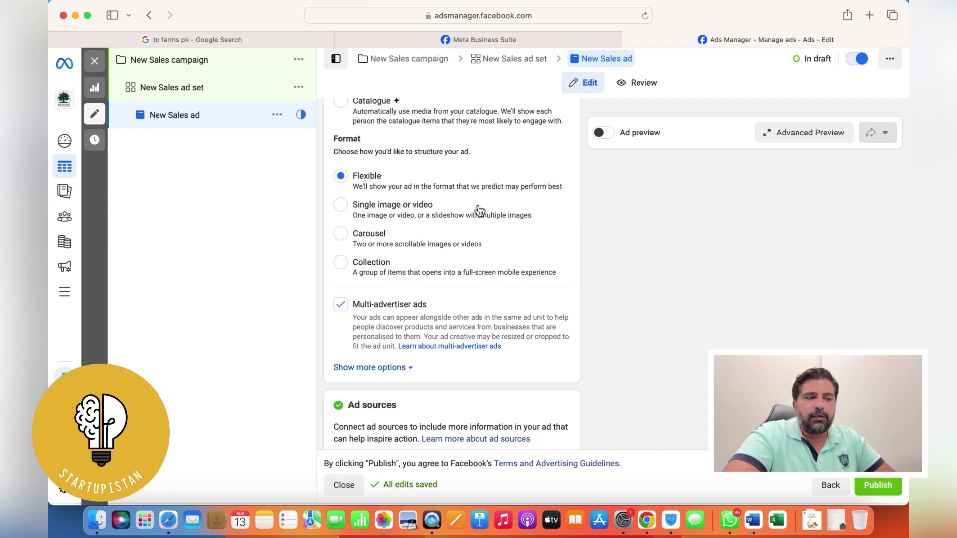
{"action": "scroll", "coordinate": [479, 212], "scroll_direction": "down", "scroll_amount": 6}
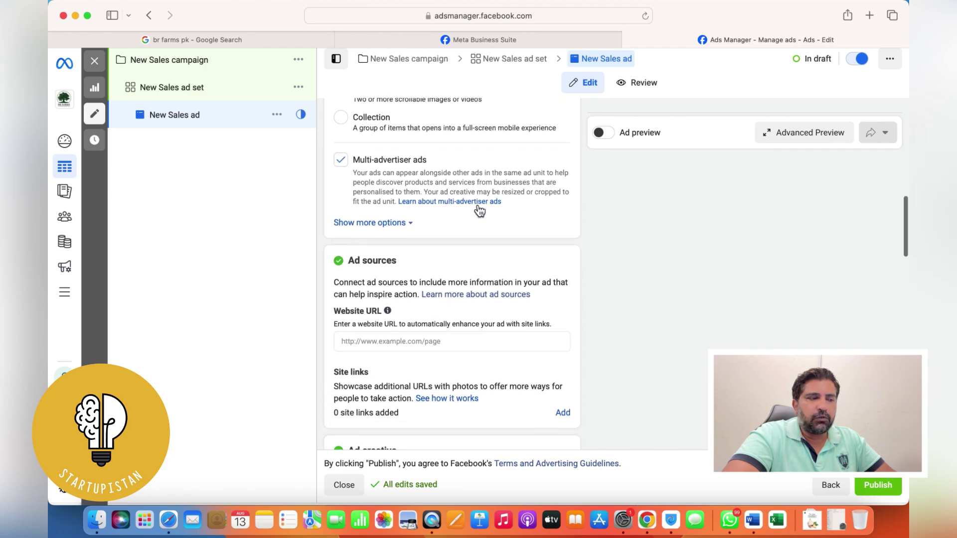
{"action": "scroll", "coordinate": [477, 205], "scroll_direction": "up", "scroll_amount": 1}
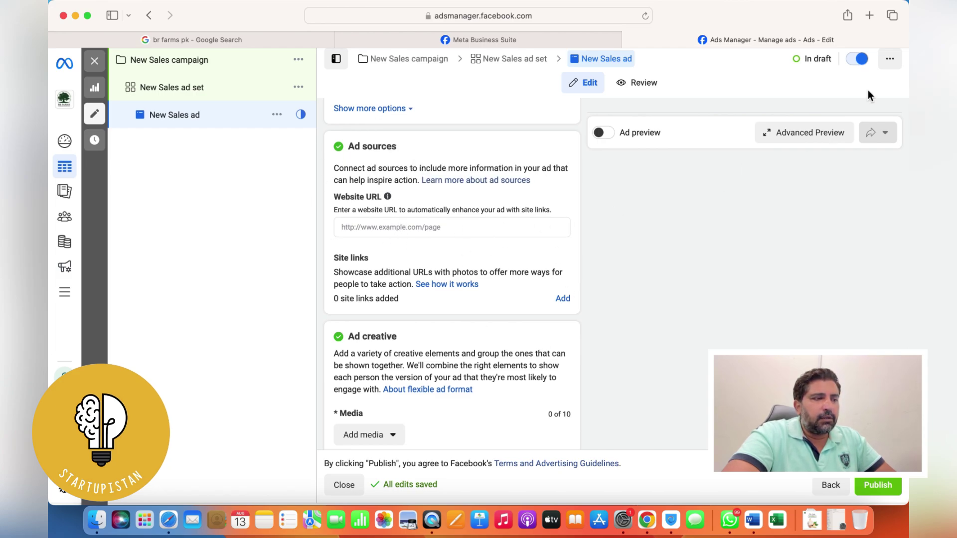
{"action": "left_click", "coordinate": [449, 229]}
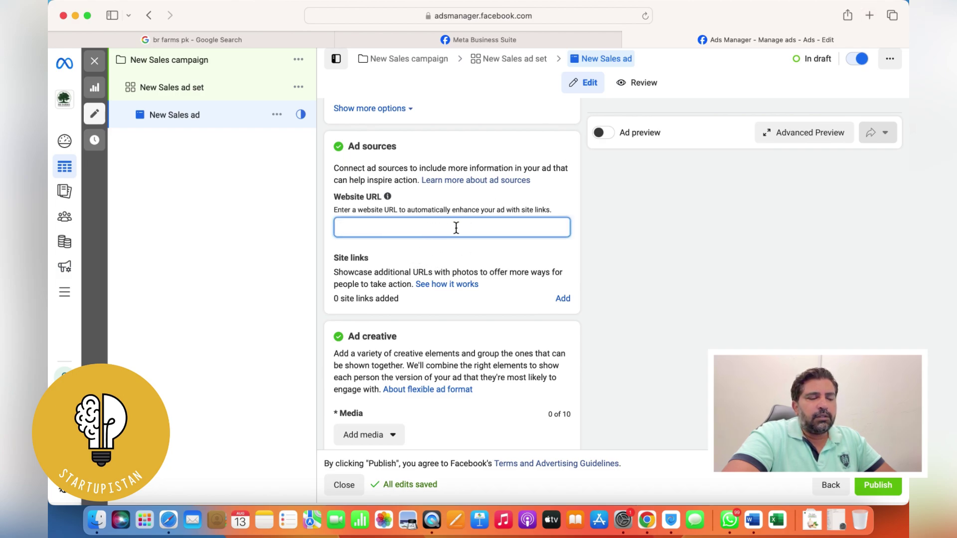
{"action": "scroll", "coordinate": [546, 289], "scroll_direction": "up", "scroll_amount": 4}
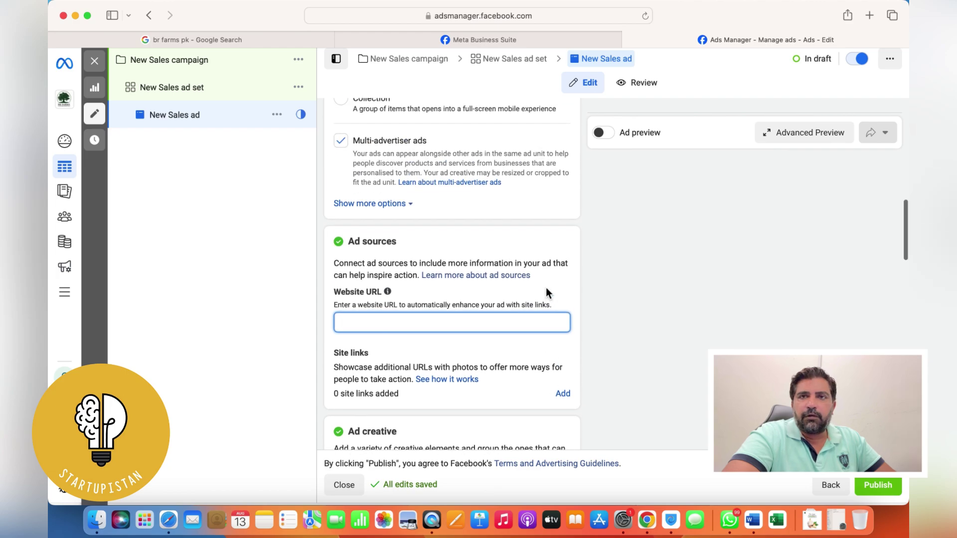
{"action": "scroll", "coordinate": [546, 288], "scroll_direction": "down", "scroll_amount": 4}
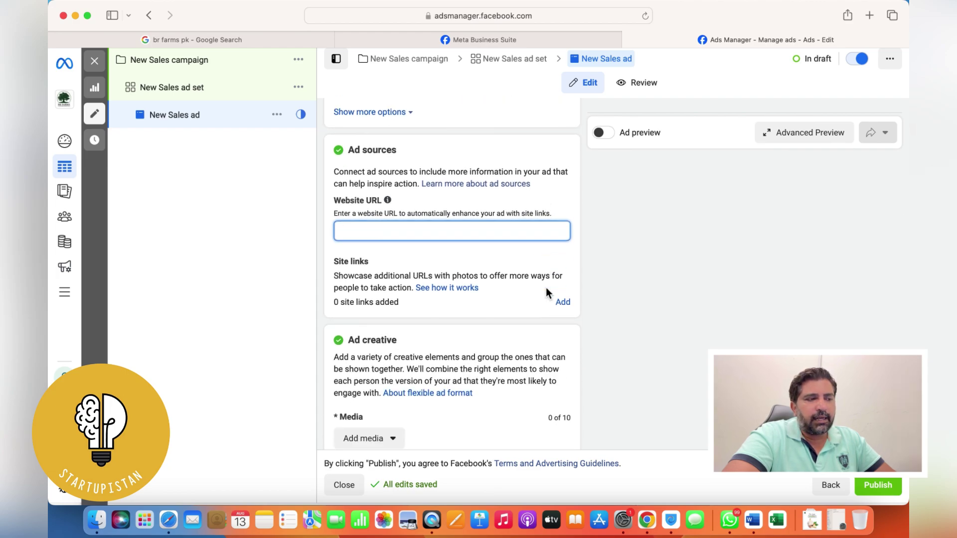
Step: Add nine account images to the ad's media, including both garlic pictures, pure-shilajit, Fresh Vegetables, the ghee jar, Qurbani Online and the eggs picture
{"action": "scroll", "coordinate": [543, 286], "scroll_direction": "down", "scroll_amount": 5}
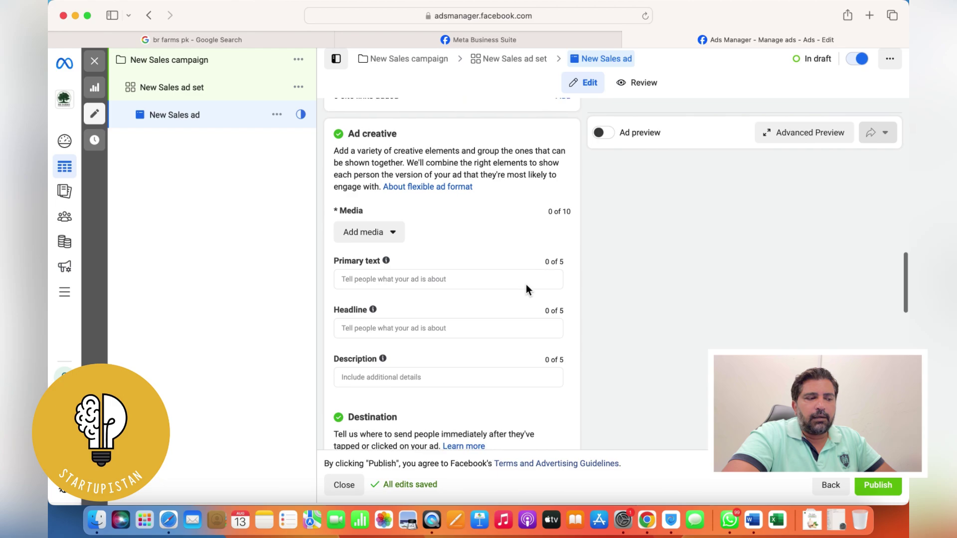
{"action": "left_click", "coordinate": [387, 237]}
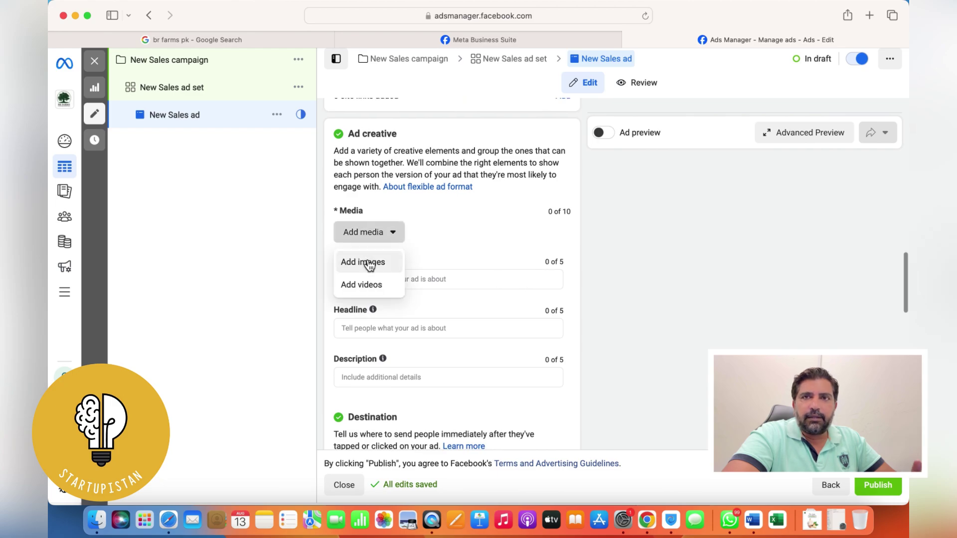
{"action": "left_click", "coordinate": [368, 261]}
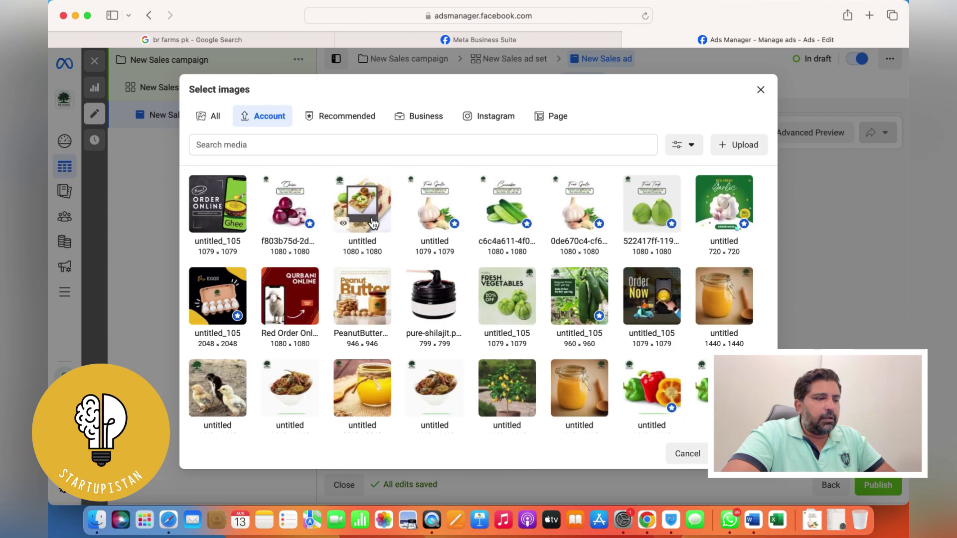
{"action": "left_click", "coordinate": [373, 223]}
{"action": "left_click", "coordinate": [446, 219]}
{"action": "left_click", "coordinate": [438, 282]}
{"action": "left_click", "coordinate": [488, 315]}
{"action": "left_click", "coordinate": [584, 295]}
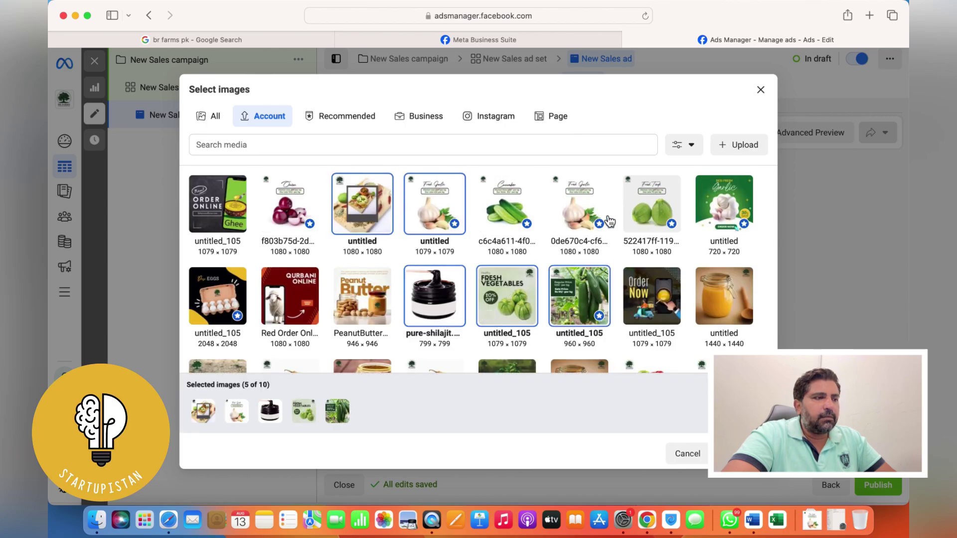
{"action": "left_click", "coordinate": [609, 221]}
{"action": "left_click", "coordinate": [644, 214]}
{"action": "left_click", "coordinate": [723, 296]}
{"action": "left_click", "coordinate": [579, 296]}
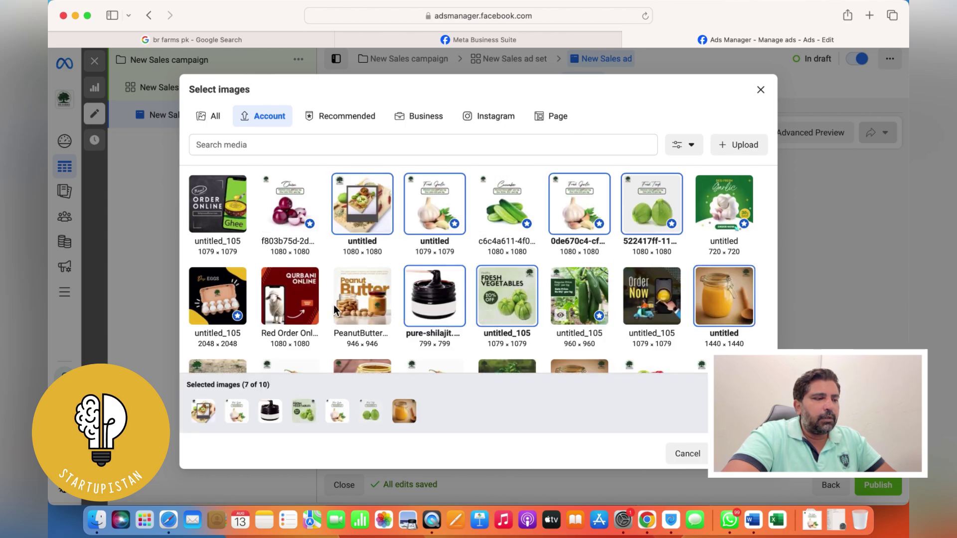
{"action": "left_click", "coordinate": [277, 310]}
{"action": "left_click", "coordinate": [224, 299]}
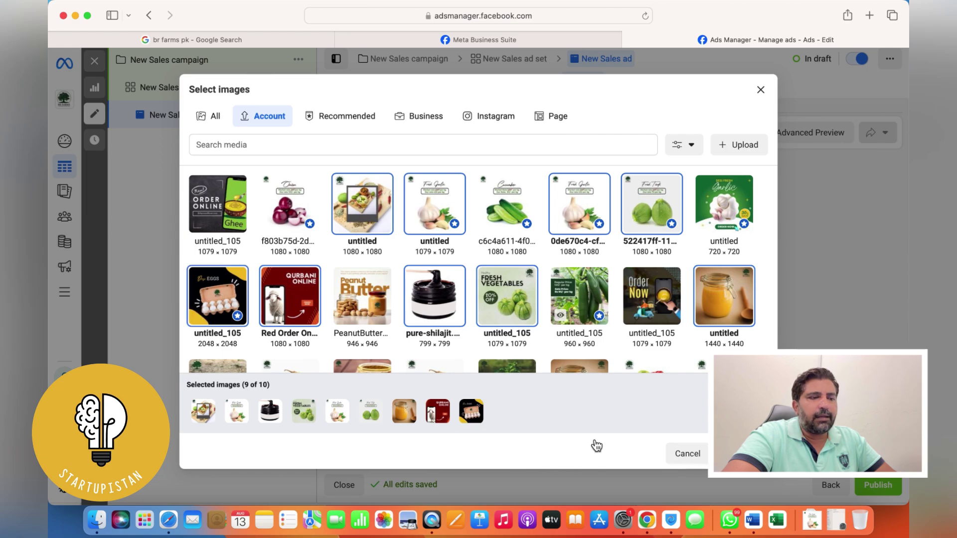
{"action": "left_click", "coordinate": [735, 454]}
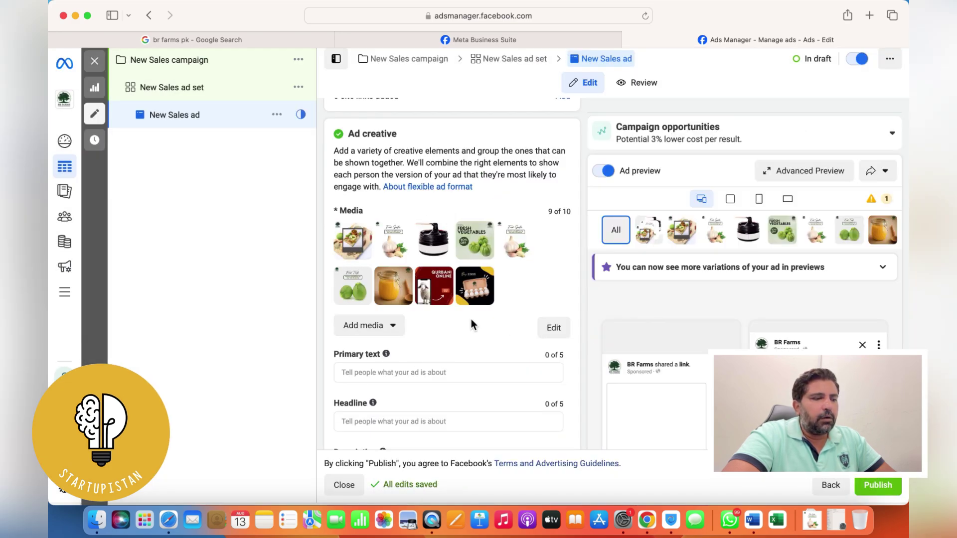
Step: Fill in the ad's primary text as "refry", the headline as "frfrf" and the description as "frfr"
{"action": "scroll", "coordinate": [471, 321], "scroll_direction": "down", "scroll_amount": 3}
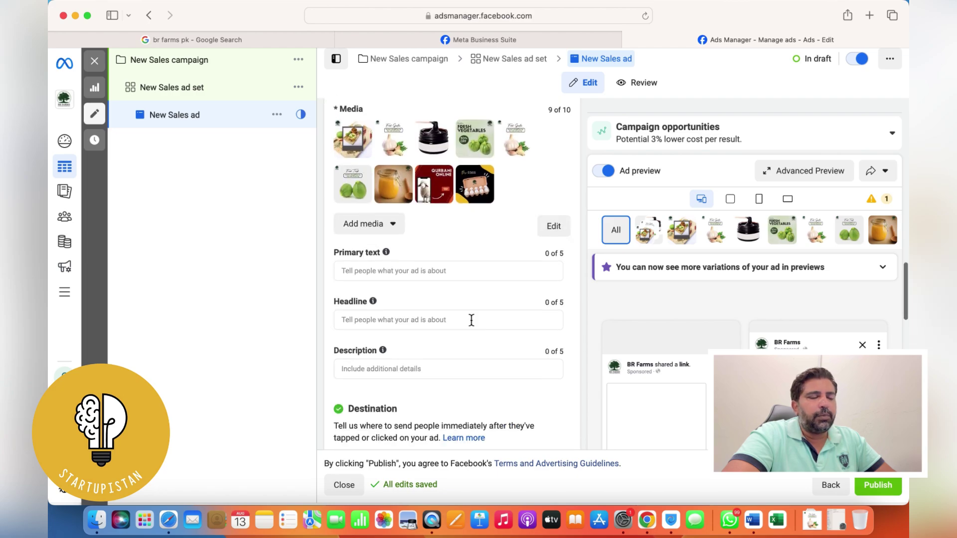
{"action": "left_click", "coordinate": [423, 275]}
{"action": "type", "text": "refry"}
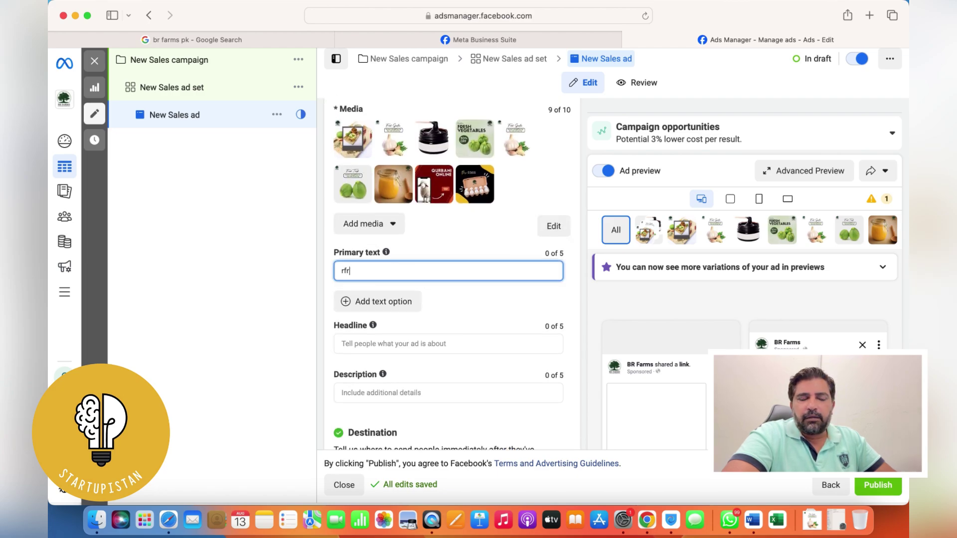
{"action": "left_click", "coordinate": [398, 344]}
{"action": "type", "text": "frfrf"}
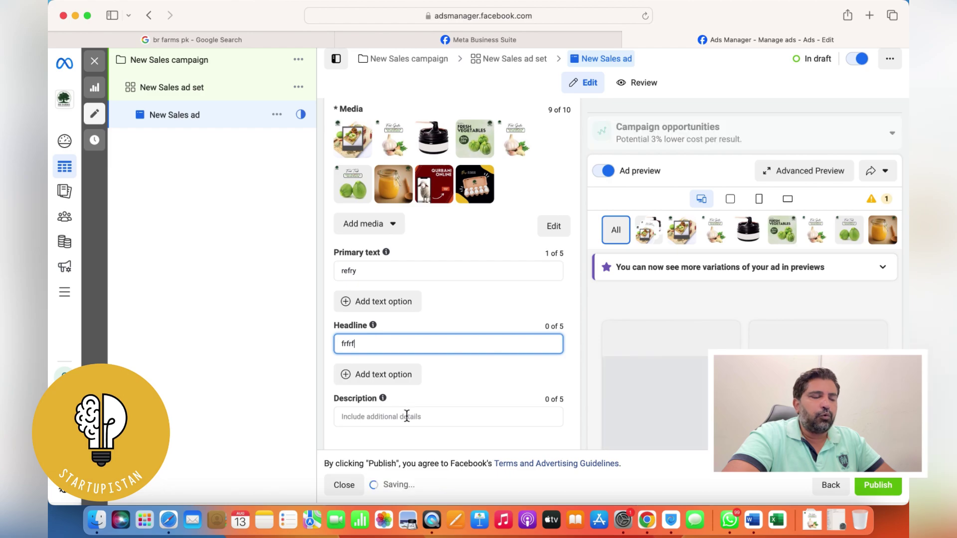
{"action": "left_click", "coordinate": [467, 412]}
{"action": "type", "text": "frfr"}
{"action": "scroll", "coordinate": [465, 290], "scroll_direction": "down", "scroll_amount": 2}
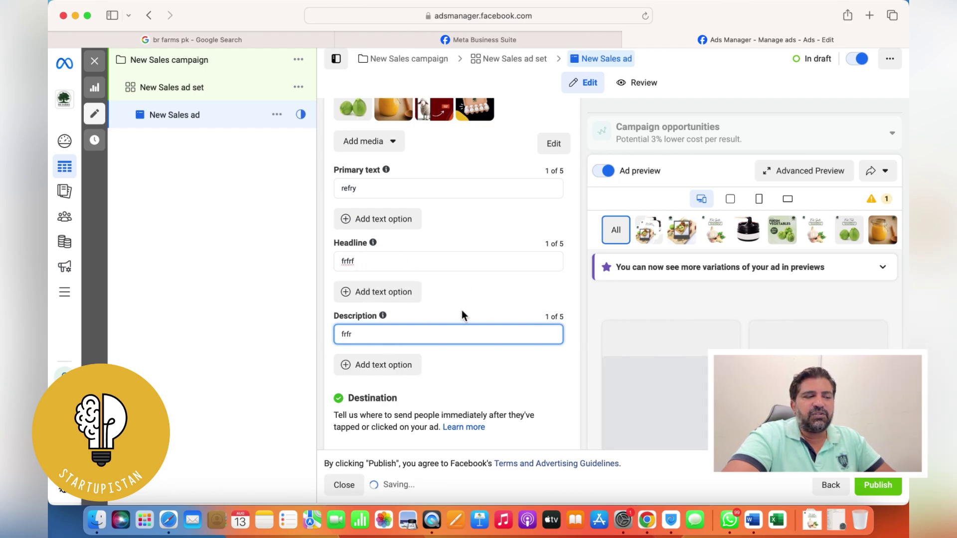
Step: Leave the destination's Website URL empty and set the ad's call to action to Shop now
{"action": "scroll", "coordinate": [461, 312], "scroll_direction": "down", "scroll_amount": 5}
{"action": "left_click", "coordinate": [417, 266]}
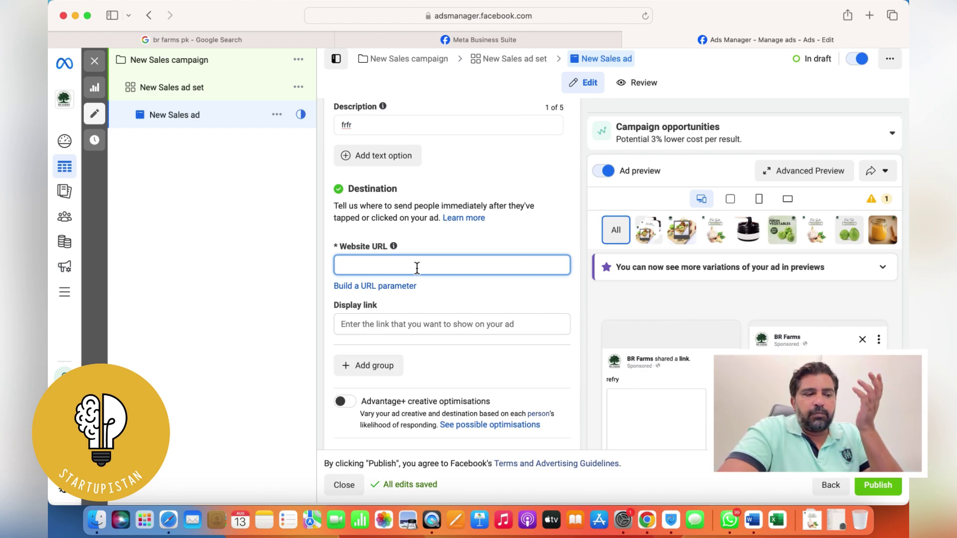
{"action": "scroll", "coordinate": [420, 274], "scroll_direction": "down", "scroll_amount": 3}
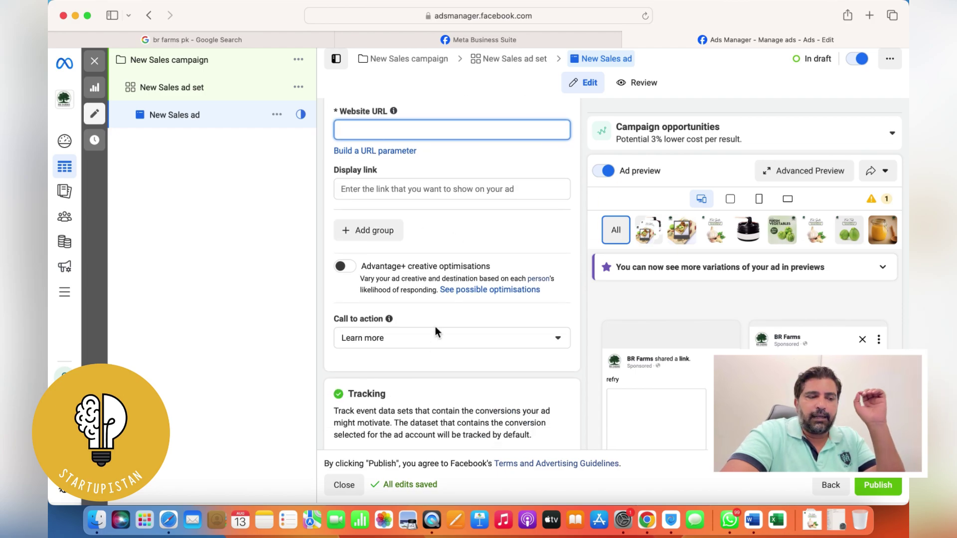
{"action": "left_click", "coordinate": [428, 336]}
{"action": "scroll", "coordinate": [437, 281], "scroll_direction": "down", "scroll_amount": 1}
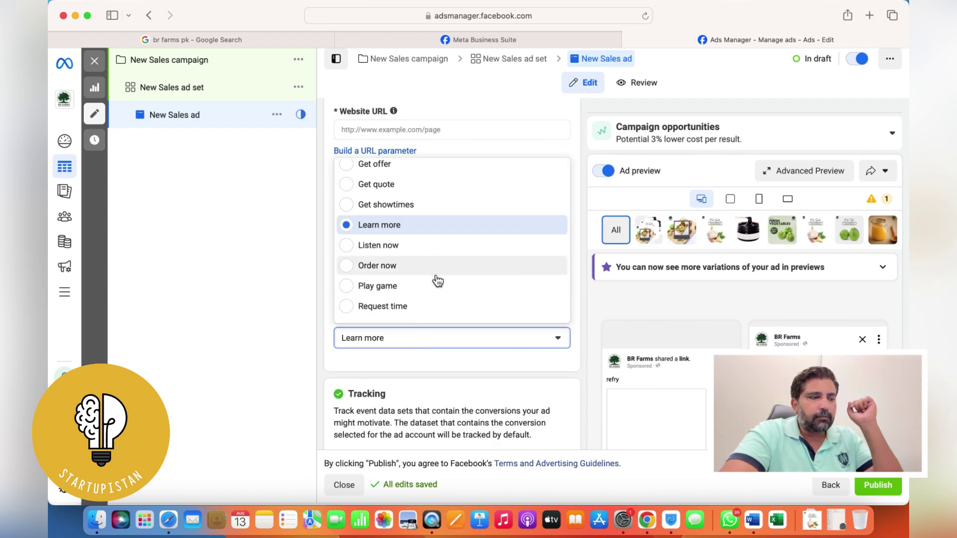
{"action": "scroll", "coordinate": [434, 277], "scroll_direction": "up", "scroll_amount": 2}
{"action": "scroll", "coordinate": [428, 250], "scroll_direction": "up", "scroll_amount": 2}
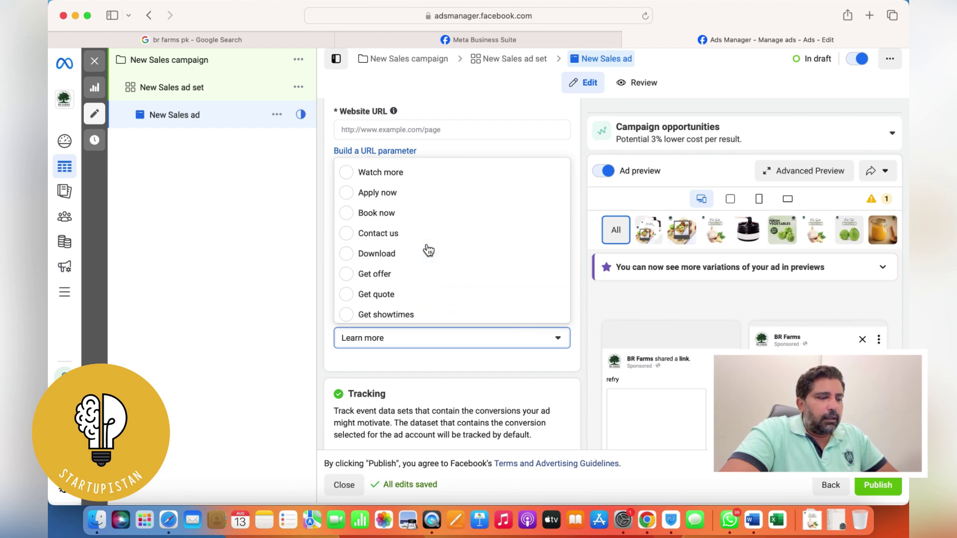
{"action": "scroll", "coordinate": [428, 250], "scroll_direction": "up", "scroll_amount": 2}
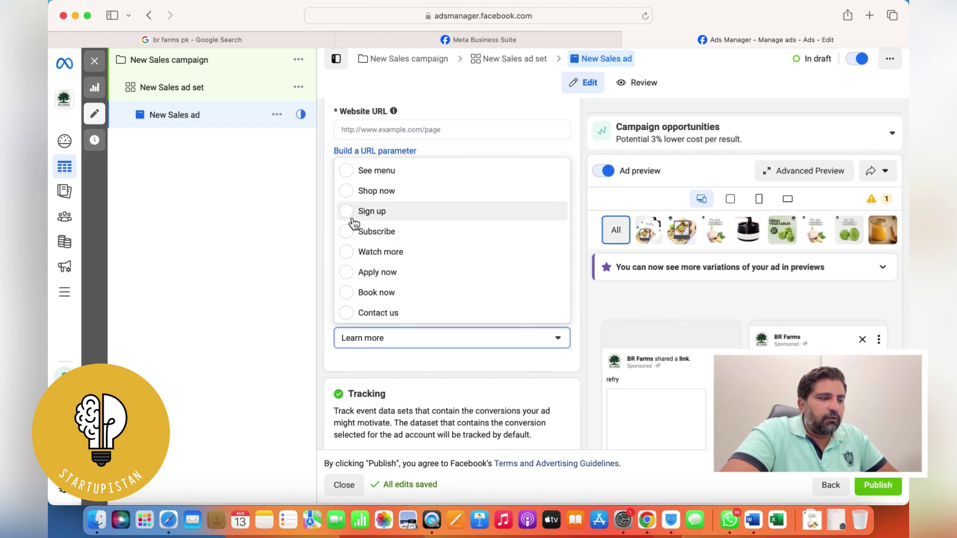
{"action": "scroll", "coordinate": [351, 216], "scroll_direction": "up", "scroll_amount": 2}
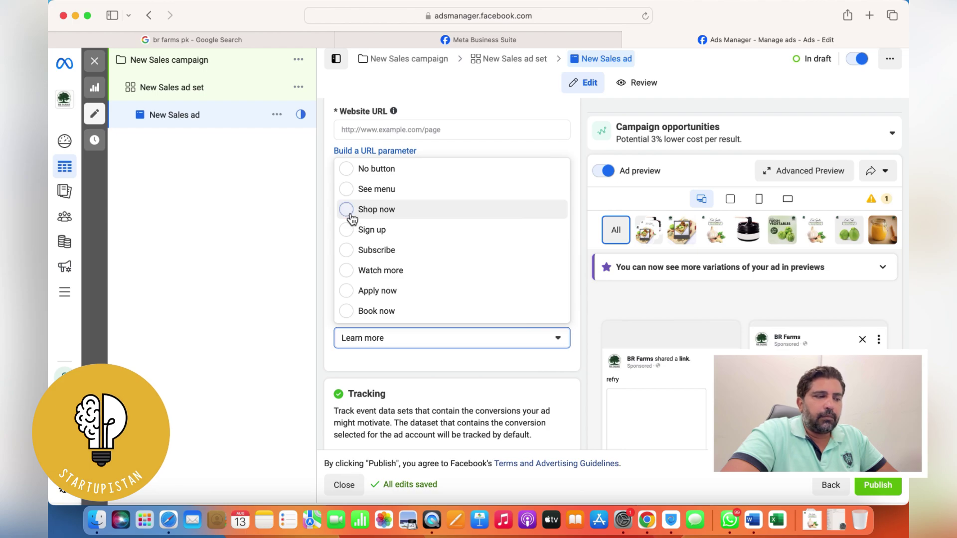
{"action": "left_click", "coordinate": [351, 213]}
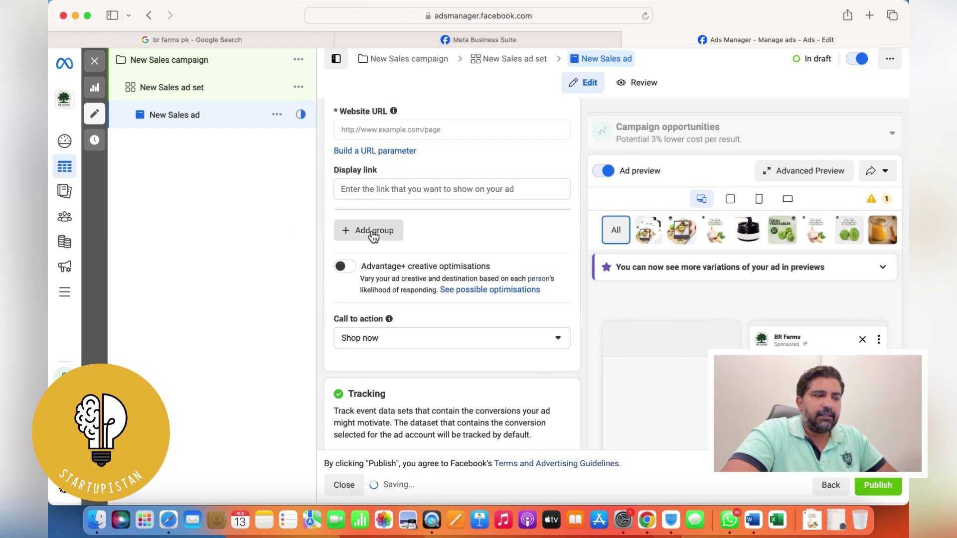
Step: Review the ad's tracking settings, and duplicate the ad into the original campaign with 2 copies, showing existing reactions, comments and shares
{"action": "scroll", "coordinate": [373, 237], "scroll_direction": "down", "scroll_amount": 8}
{"action": "scroll", "coordinate": [408, 241], "scroll_direction": "up", "scroll_amount": 3}
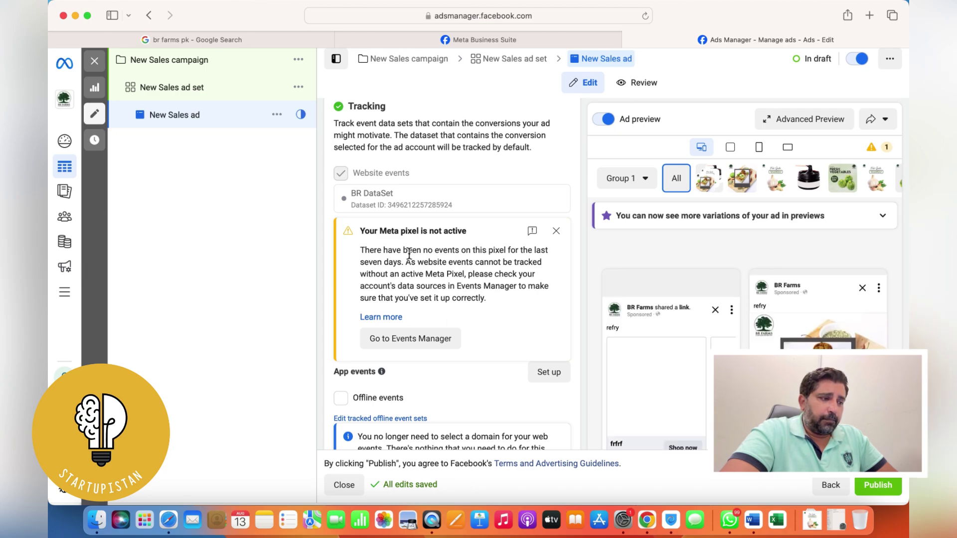
{"action": "scroll", "coordinate": [426, 245], "scroll_direction": "down", "scroll_amount": 5}
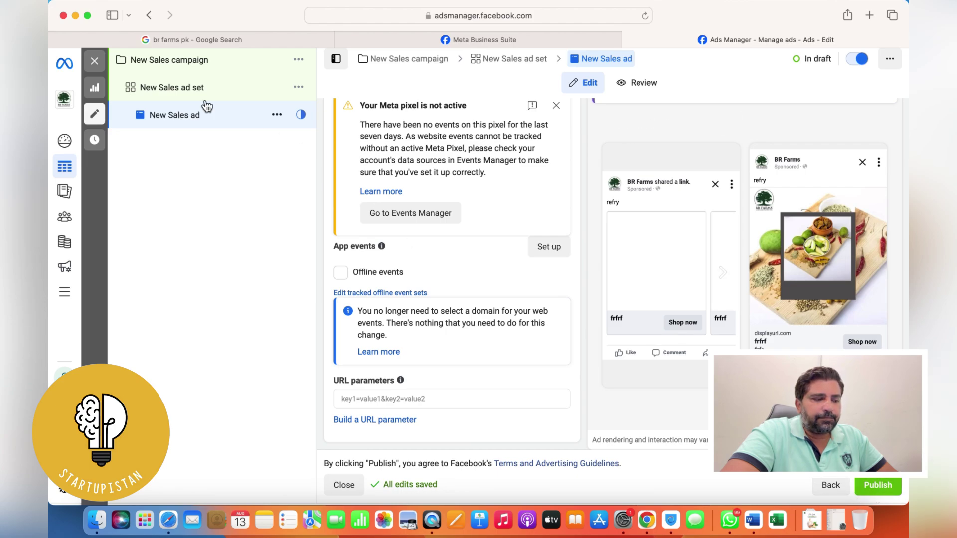
{"action": "left_click", "coordinate": [277, 114]}
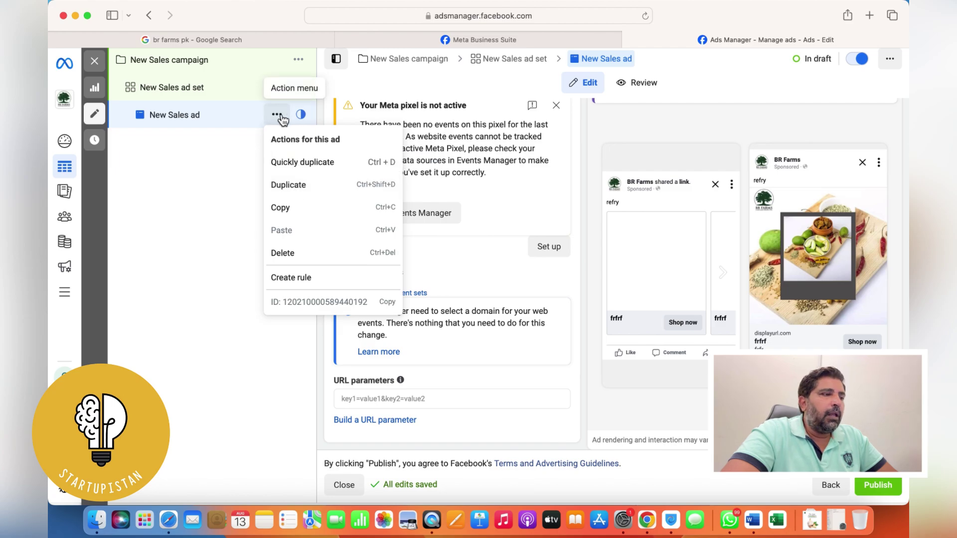
{"action": "left_click", "coordinate": [294, 185]}
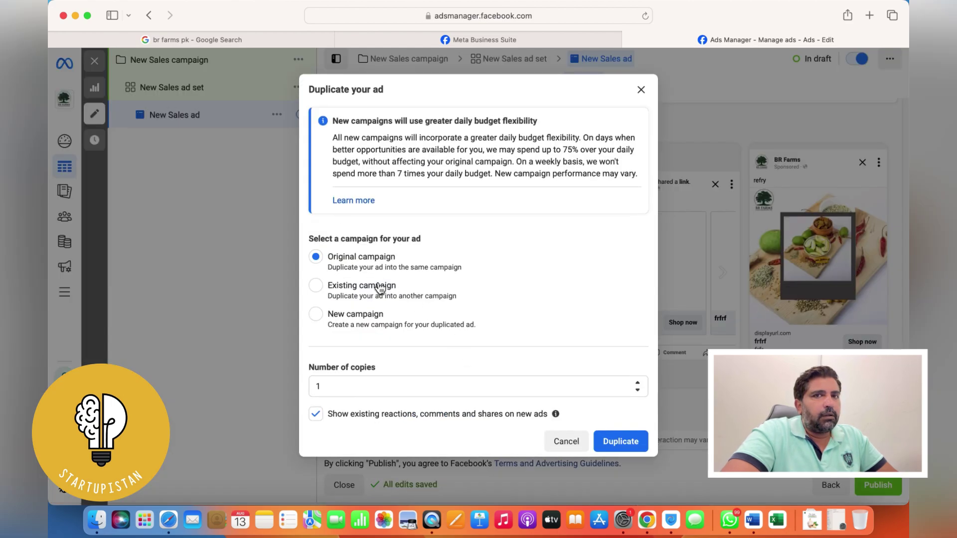
{"action": "left_click", "coordinate": [638, 383]}
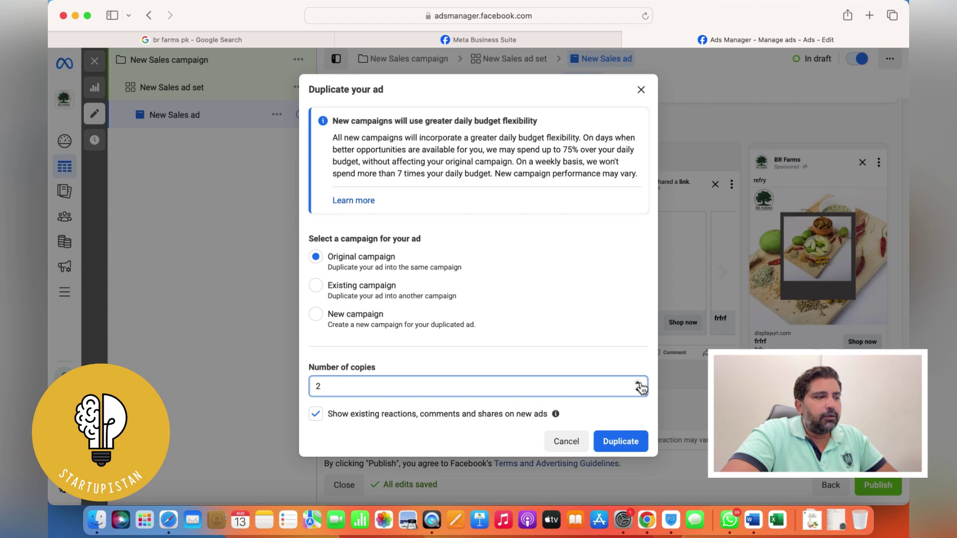
{"action": "left_click", "coordinate": [621, 441]}
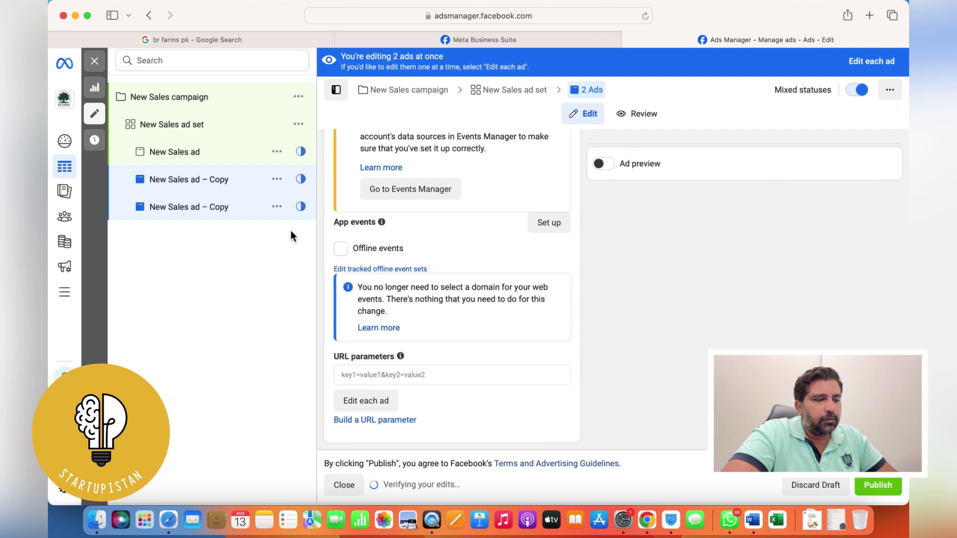
Step: Leave the joint editing of the two copies and open the original New Sales ad on its own
{"action": "scroll", "coordinate": [449, 215], "scroll_direction": "up", "scroll_amount": 15}
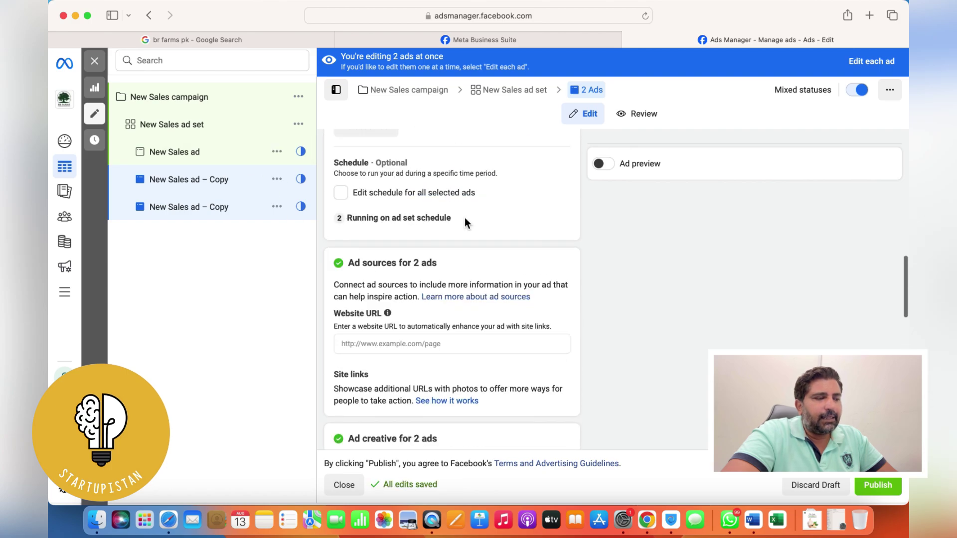
{"action": "left_click", "coordinate": [417, 88]}
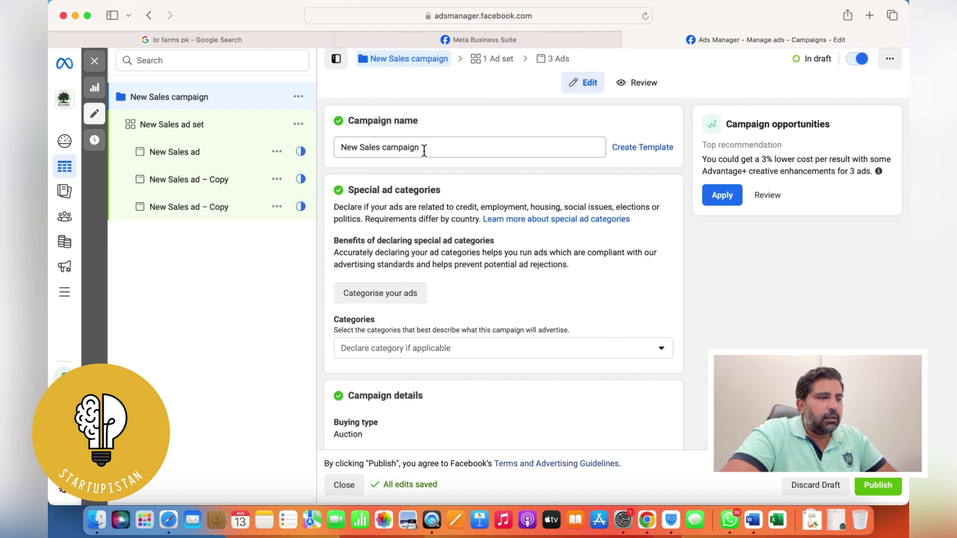
{"action": "left_click", "coordinate": [191, 152]}
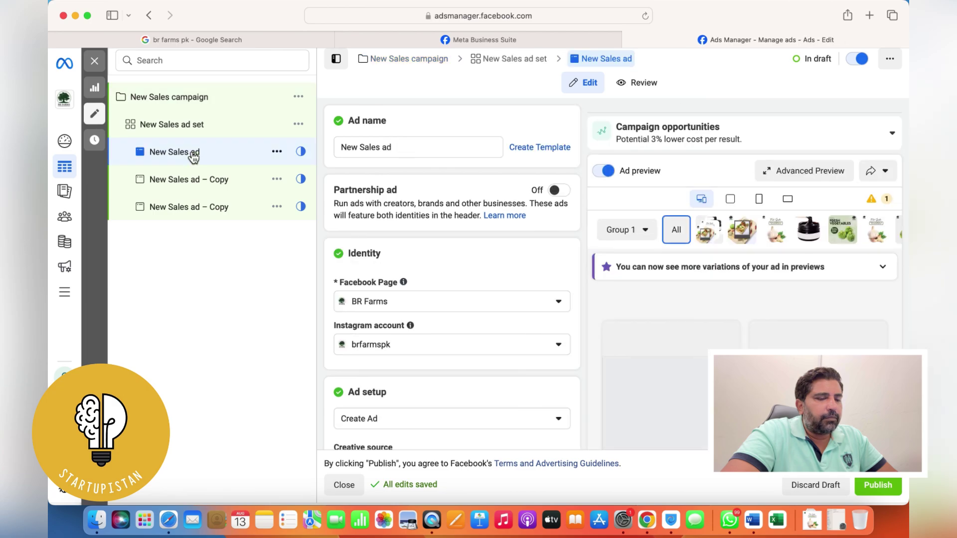
Step: Rename the original New Sales ad as "open audience"
{"action": "triple_click", "coordinate": [422, 148]}
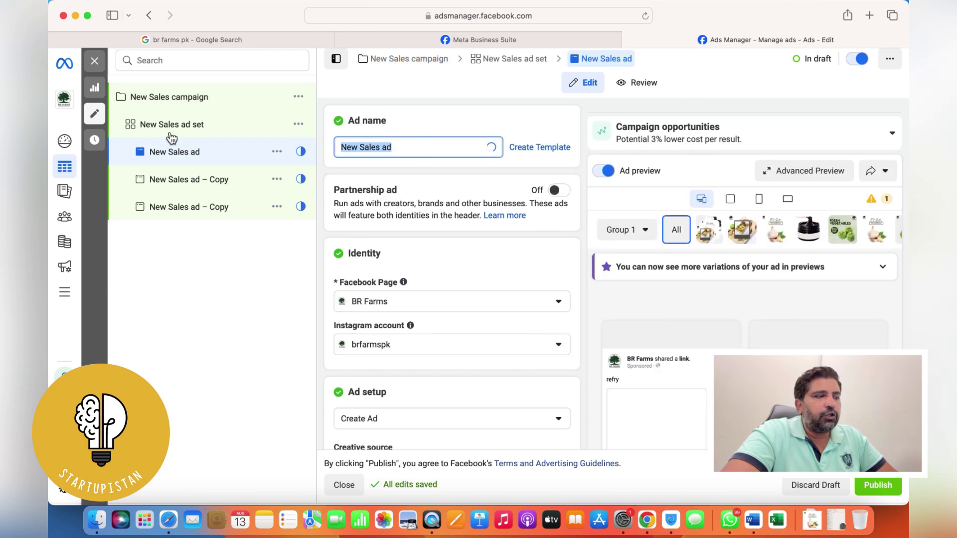
{"action": "type", "text": "open"}
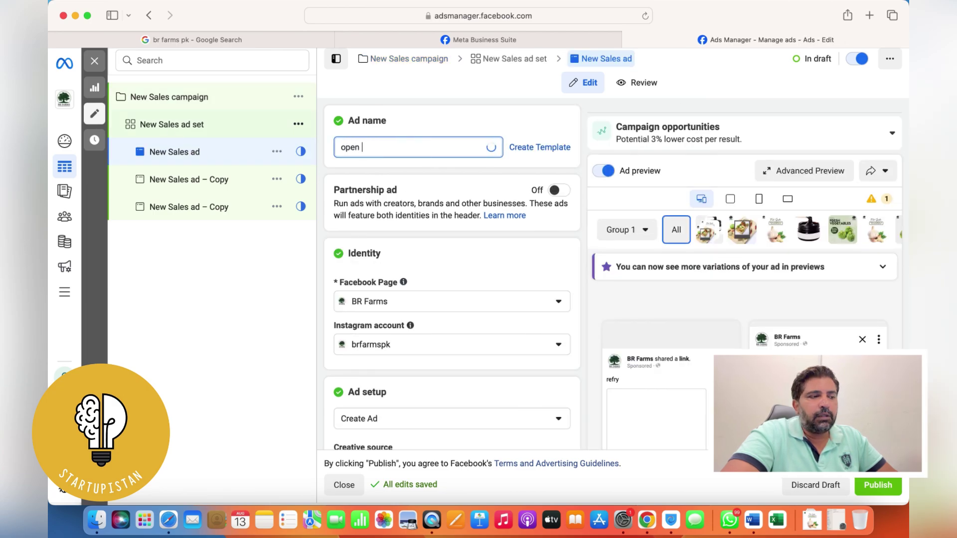
{"action": "type", "text": " audience"}
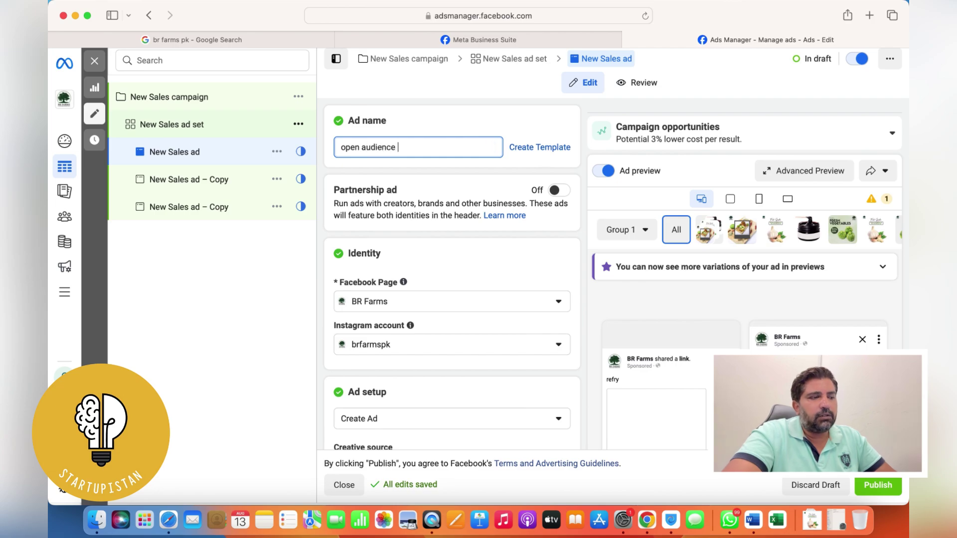
Step: Set the original ad's name to "flexible"
{"action": "triple_click", "coordinate": [421, 148]}
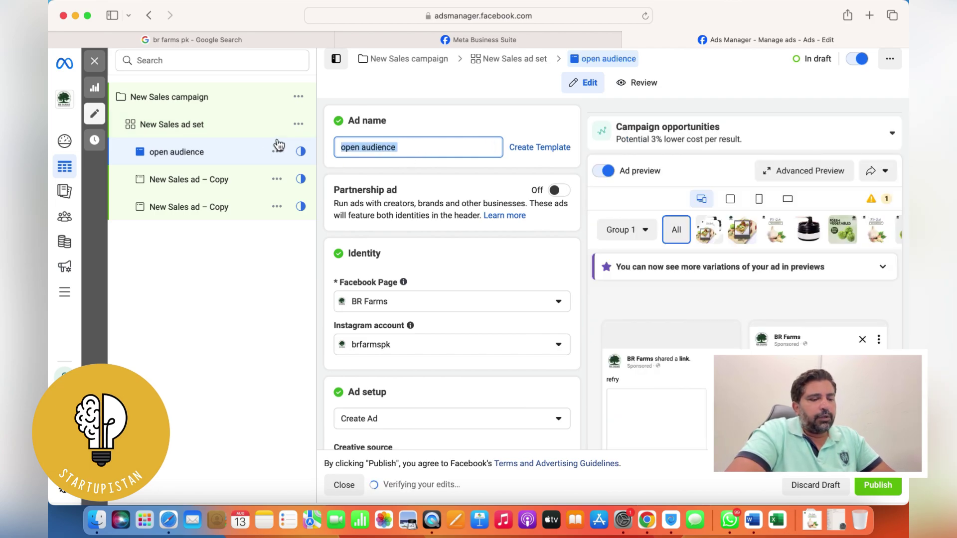
{"action": "type", "text": "fl"}
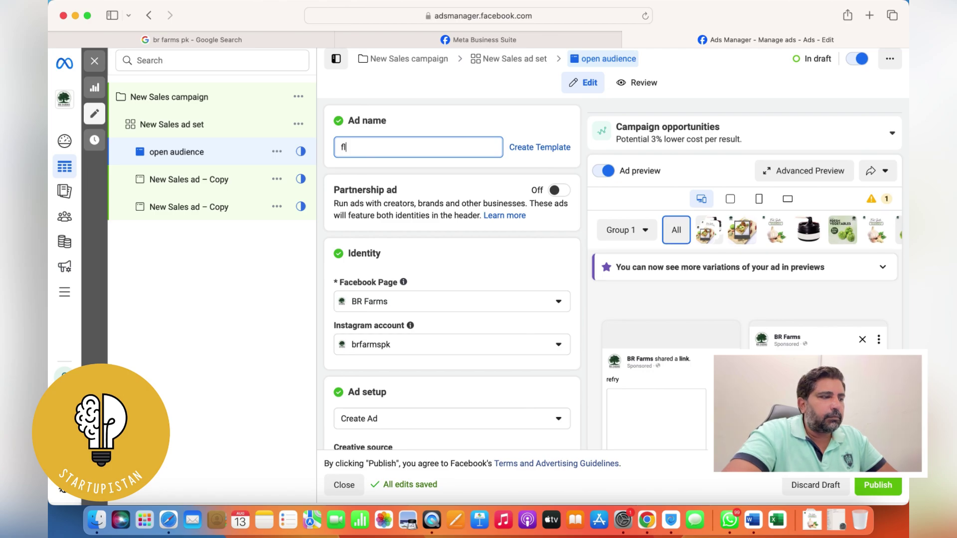
{"action": "type", "text": "exivle"}
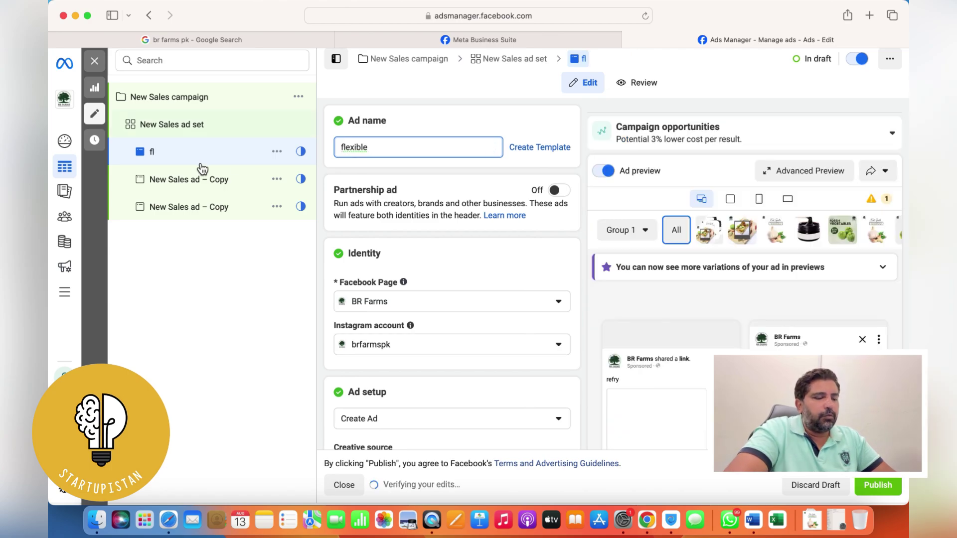
Step: Rename the first New Sales ad copy as "carousel" and set its format to Carousel
{"action": "left_click", "coordinate": [198, 185]}
{"action": "left_click", "coordinate": [181, 180]}
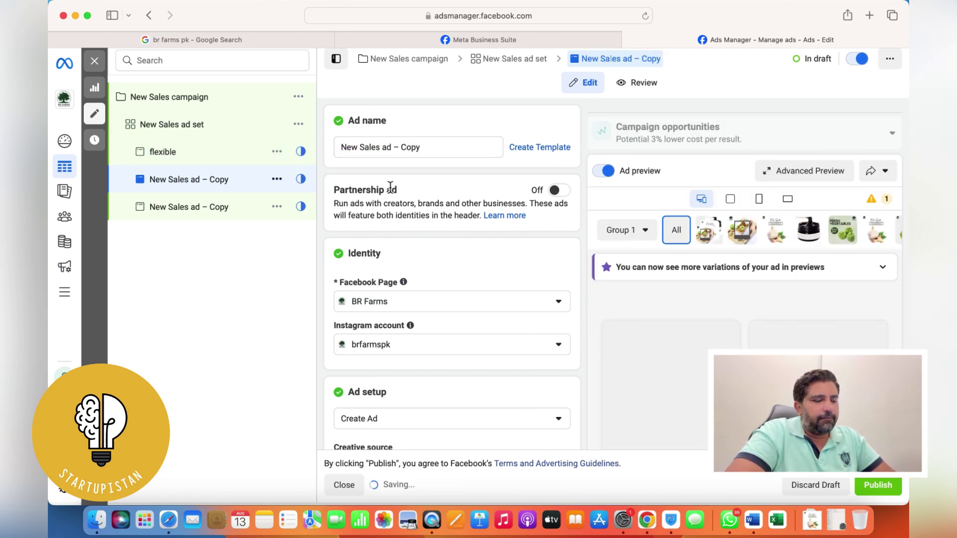
{"action": "triple_click", "coordinate": [437, 149]}
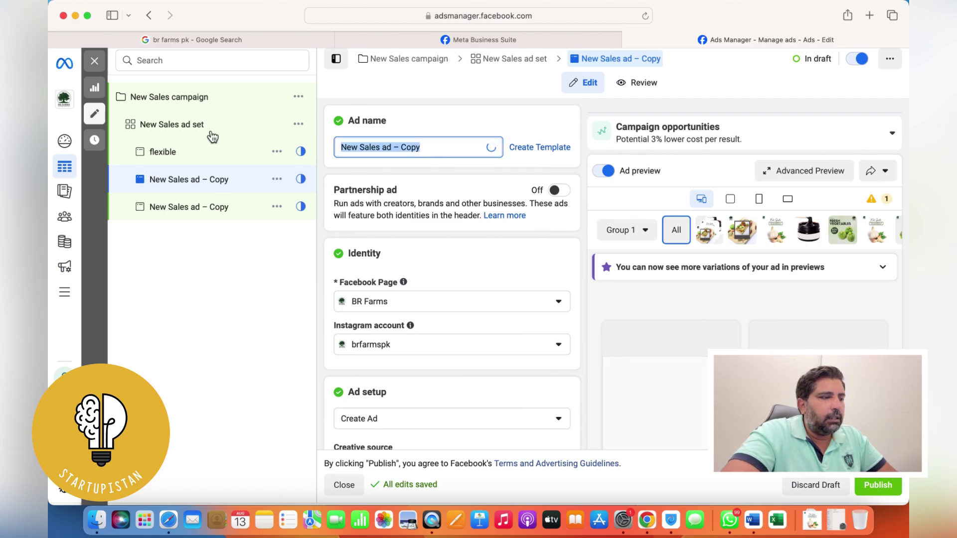
{"action": "type", "text": "carousel"}
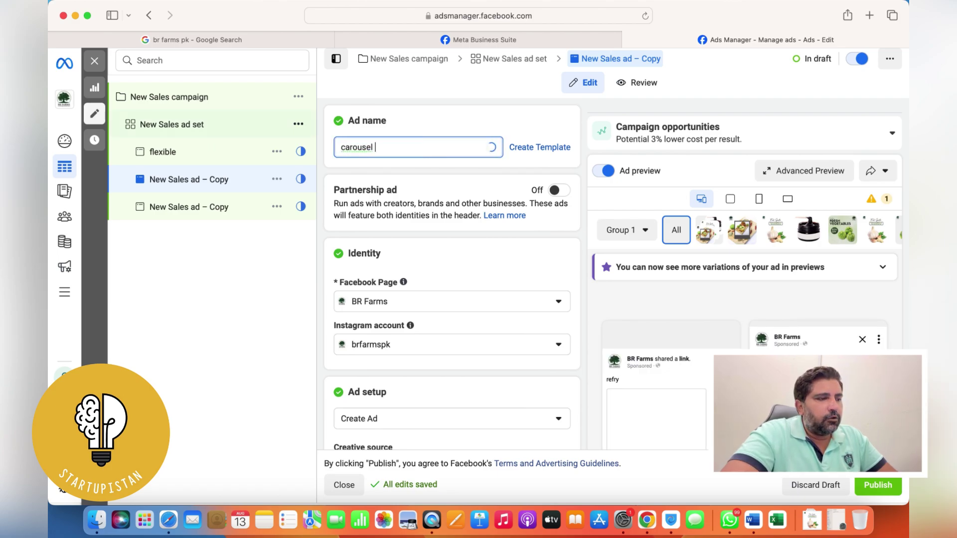
{"action": "scroll", "coordinate": [422, 190], "scroll_direction": "down", "scroll_amount": 10}
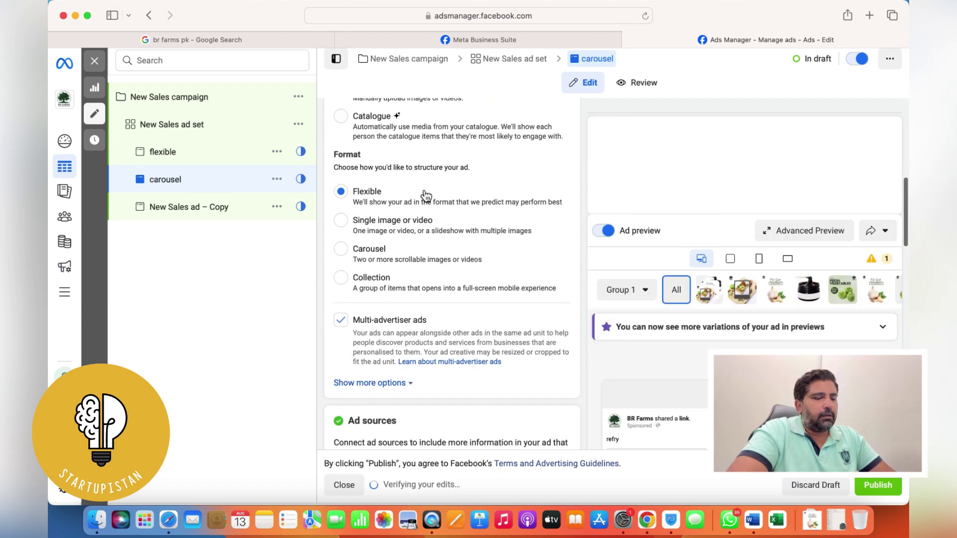
{"action": "left_click", "coordinate": [345, 250]}
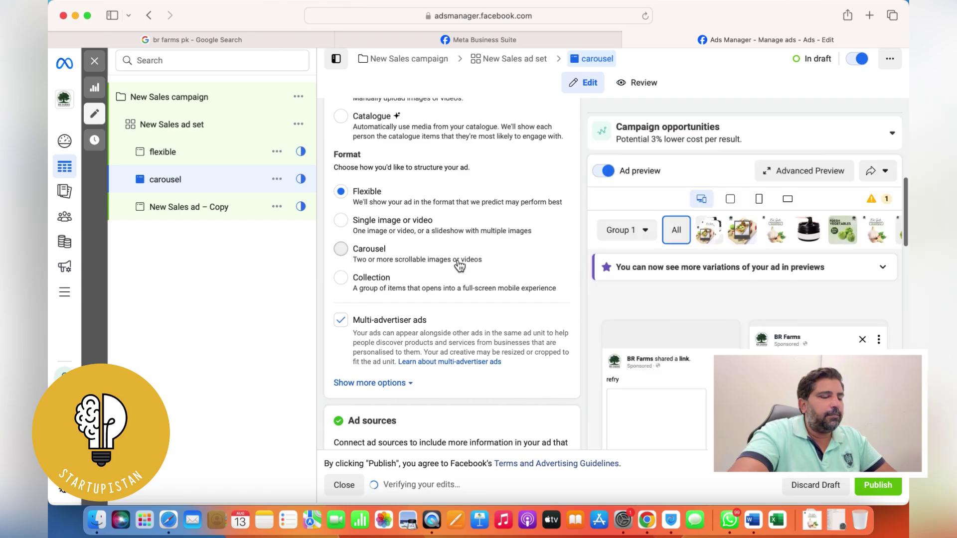
{"action": "scroll", "coordinate": [459, 266], "scroll_direction": "down", "scroll_amount": 6}
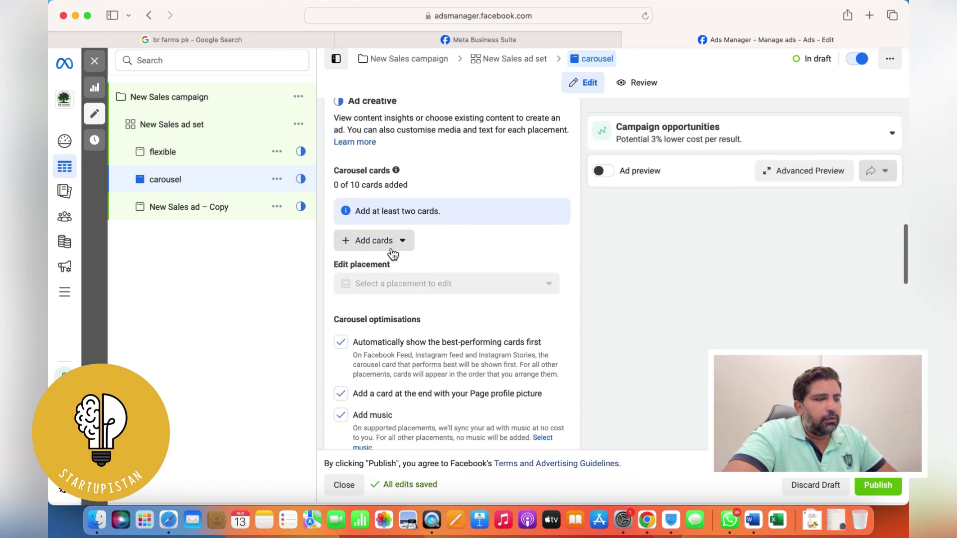
{"action": "left_click", "coordinate": [393, 252]}
{"action": "left_click", "coordinate": [389, 280]}
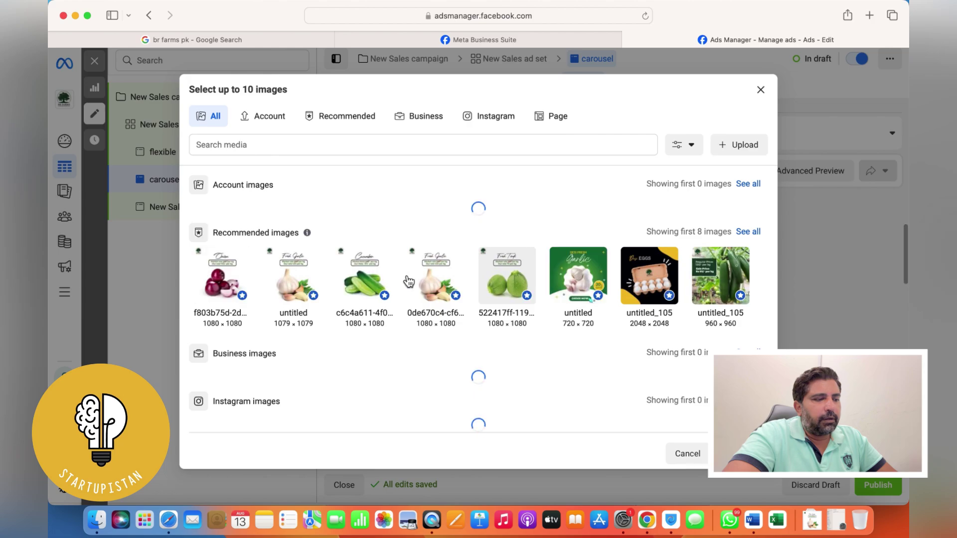
{"action": "left_click", "coordinate": [503, 229]}
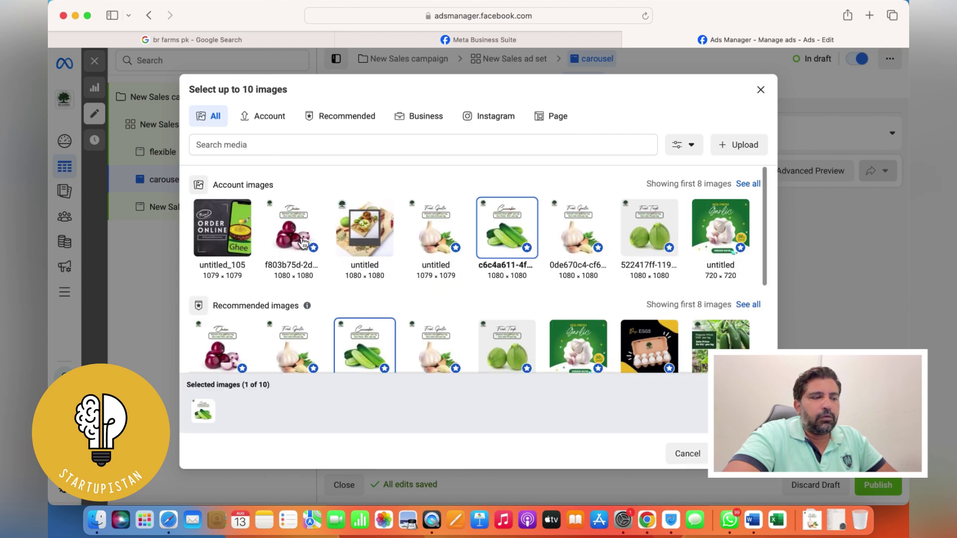
{"action": "left_click", "coordinate": [434, 229]}
{"action": "left_click", "coordinate": [364, 230]}
{"action": "left_click", "coordinate": [293, 228]}
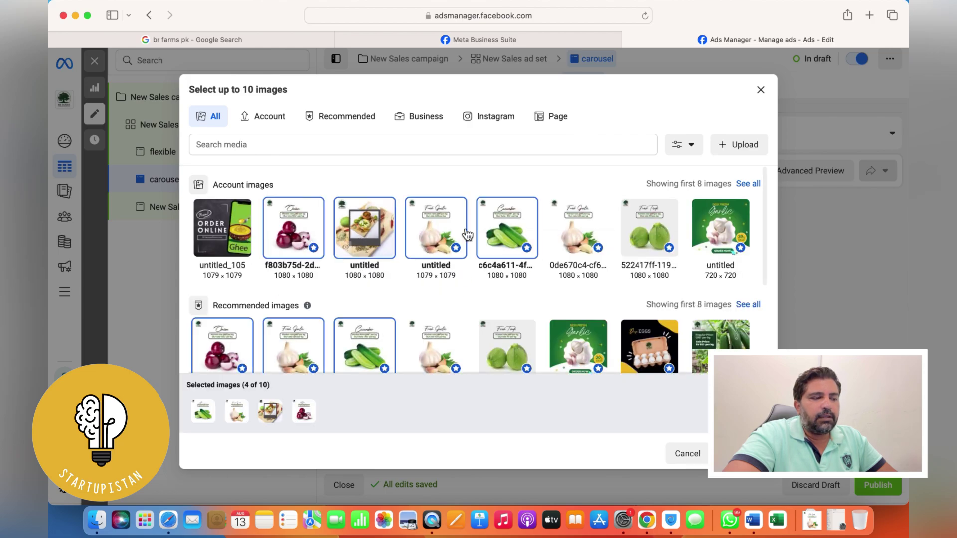
{"action": "left_click", "coordinate": [761, 94]}
{"action": "scroll", "coordinate": [404, 204], "scroll_direction": "up", "scroll_amount": 5}
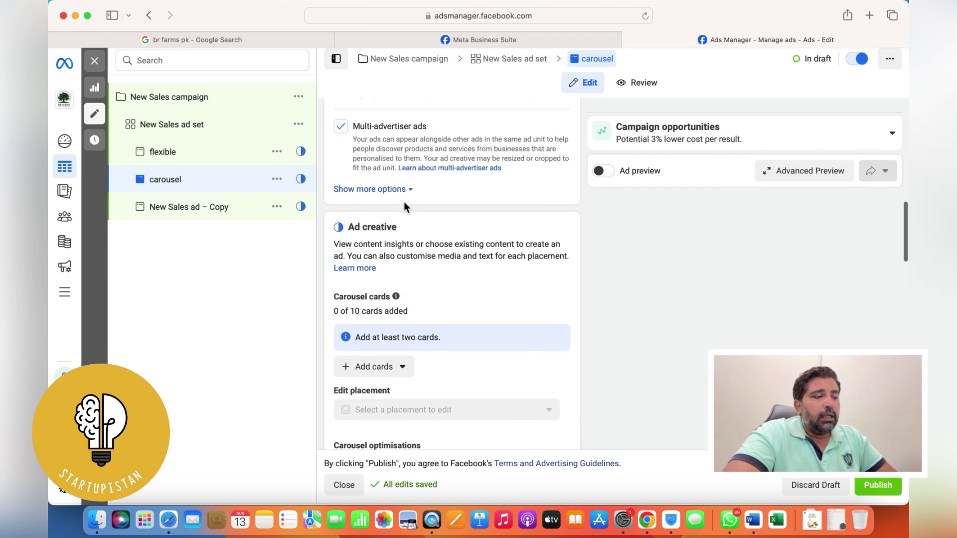
{"action": "scroll", "coordinate": [404, 201], "scroll_direction": "up", "scroll_amount": 4}
{"action": "scroll", "coordinate": [404, 201], "scroll_direction": "down", "scroll_amount": 7}
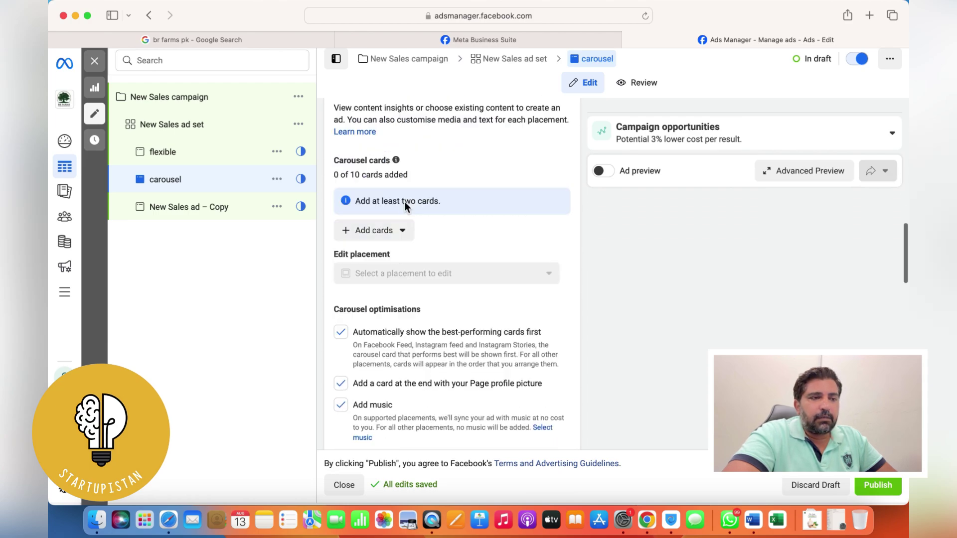
{"action": "scroll", "coordinate": [405, 202], "scroll_direction": "down", "scroll_amount": 2}
{"action": "left_click", "coordinate": [405, 184]}
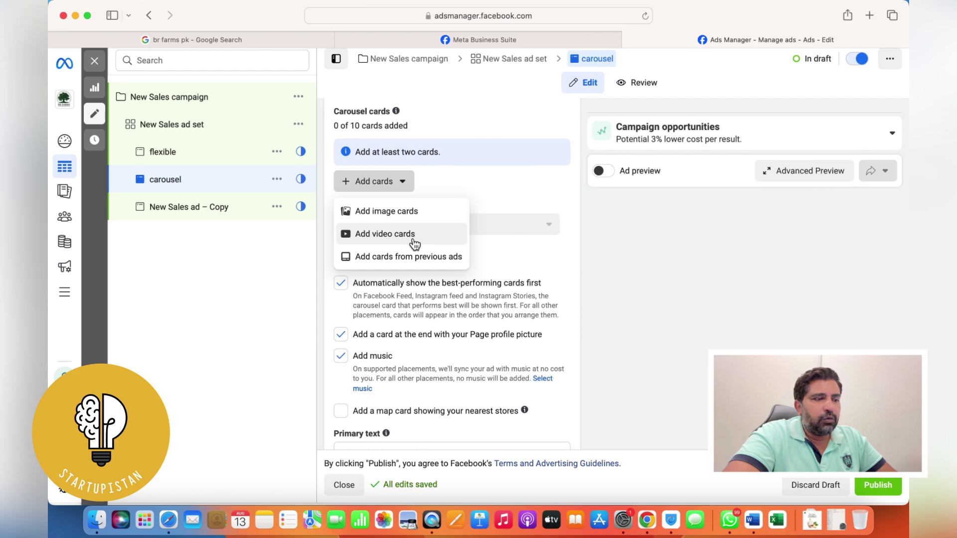
{"action": "left_click", "coordinate": [474, 284]}
Step: Enter "bedded" as the carousel ad's primary text
{"action": "scroll", "coordinate": [471, 282], "scroll_direction": "down", "scroll_amount": 6}
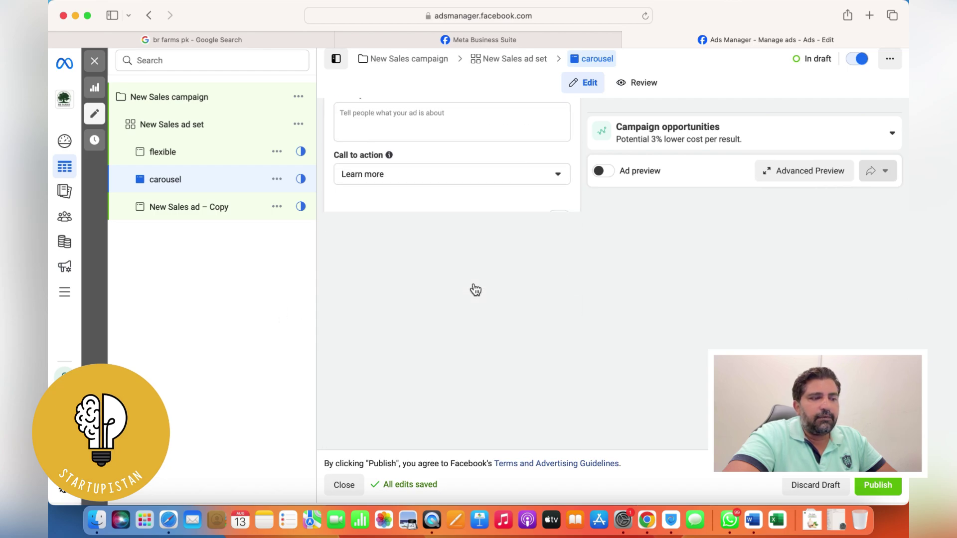
{"action": "scroll", "coordinate": [471, 283], "scroll_direction": "up", "scroll_amount": 2}
{"action": "left_click", "coordinate": [395, 214]}
{"action": "type", "text": "e"}
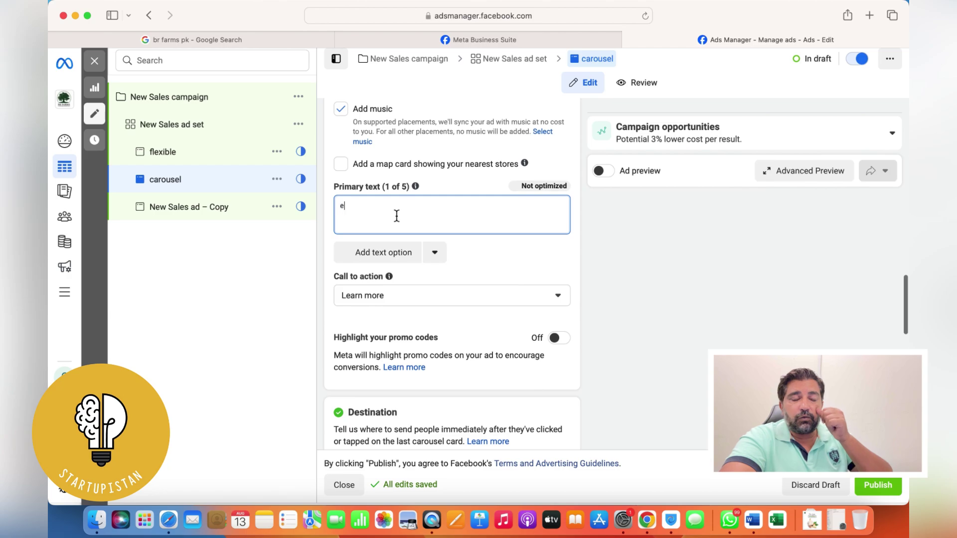
{"action": "type", "text": "edded"}
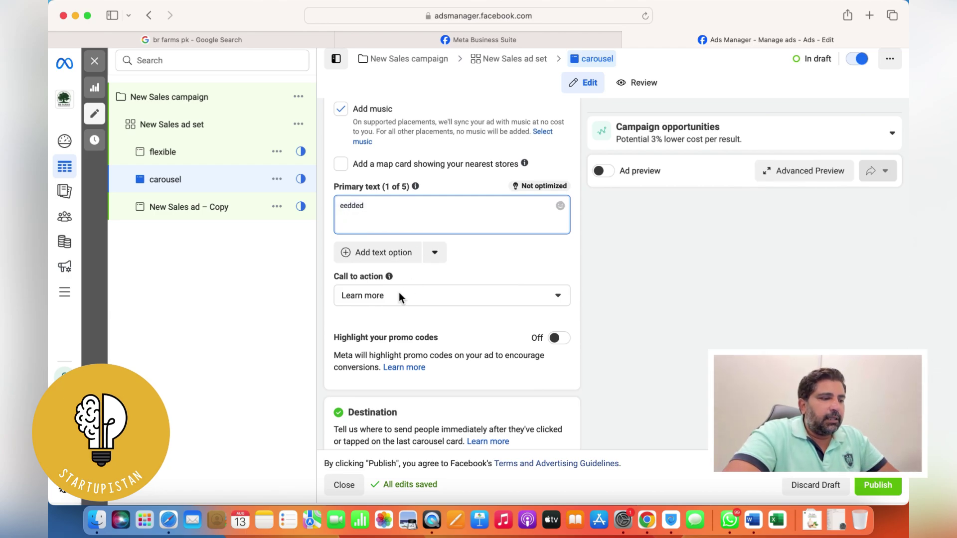
Step: Set the carousel ad's call to action to Shop now
{"action": "left_click", "coordinate": [398, 292]}
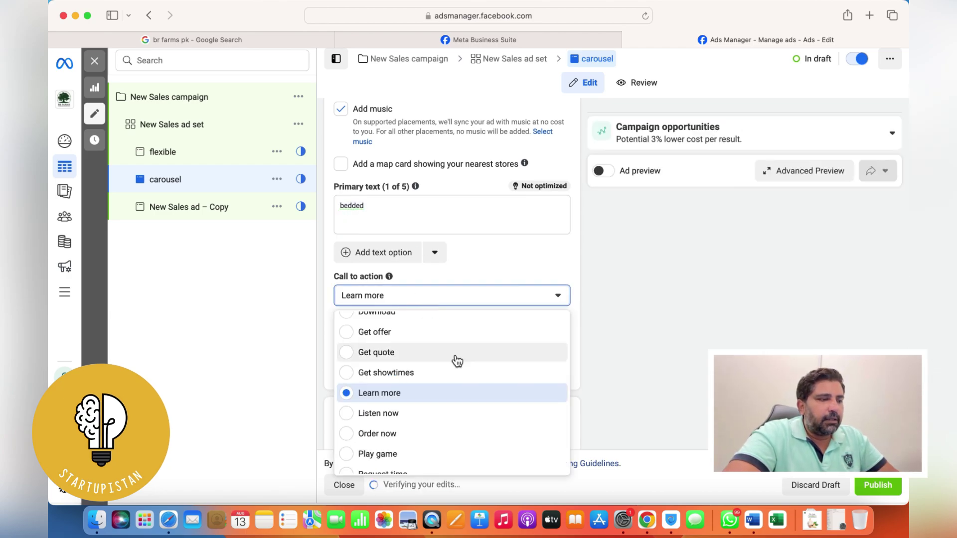
{"action": "scroll", "coordinate": [456, 362], "scroll_direction": "down", "scroll_amount": 1}
{"action": "scroll", "coordinate": [457, 361], "scroll_direction": "up", "scroll_amount": 3}
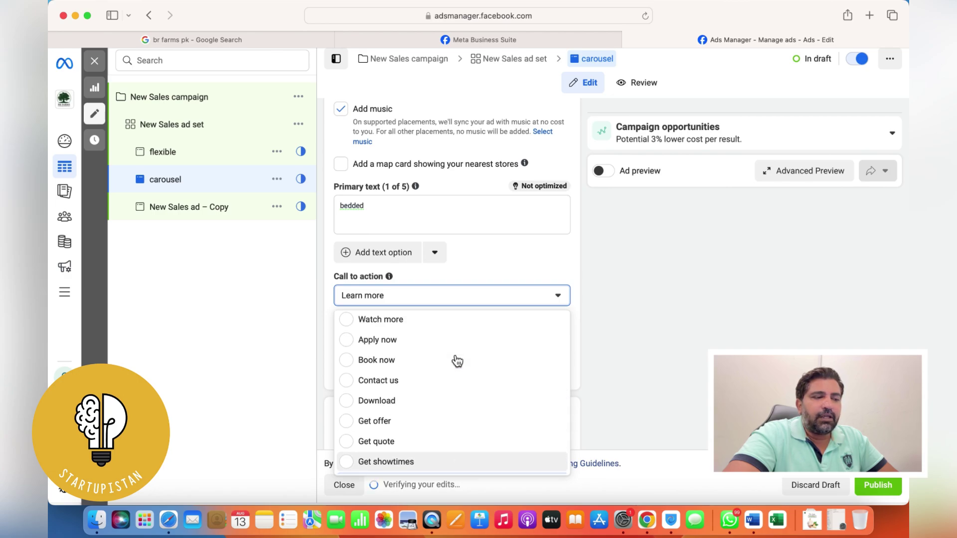
{"action": "scroll", "coordinate": [457, 361], "scroll_direction": "up", "scroll_amount": 2}
{"action": "scroll", "coordinate": [457, 361], "scroll_direction": "down", "scroll_amount": 4}
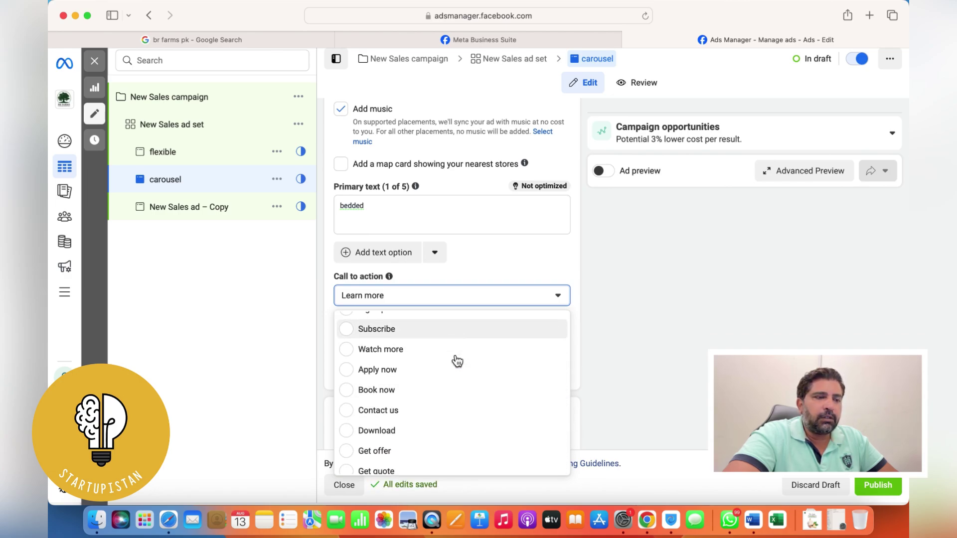
{"action": "scroll", "coordinate": [457, 361], "scroll_direction": "up", "scroll_amount": 7}
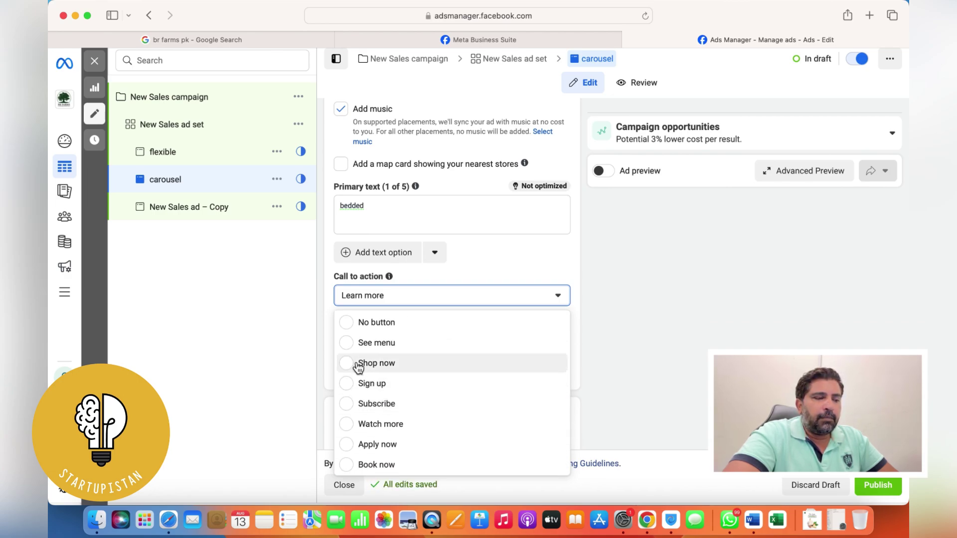
{"action": "key", "text": "Return"}
Step: Review the carousel ad's destination, tracking, format and creative settings
{"action": "scroll", "coordinate": [490, 310], "scroll_direction": "down", "scroll_amount": 5}
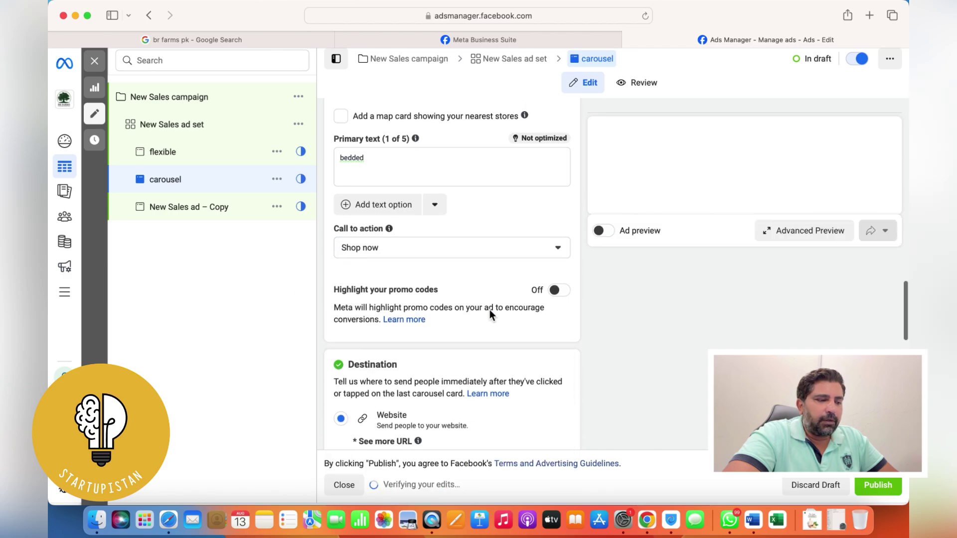
{"action": "scroll", "coordinate": [490, 309], "scroll_direction": "down", "scroll_amount": 8}
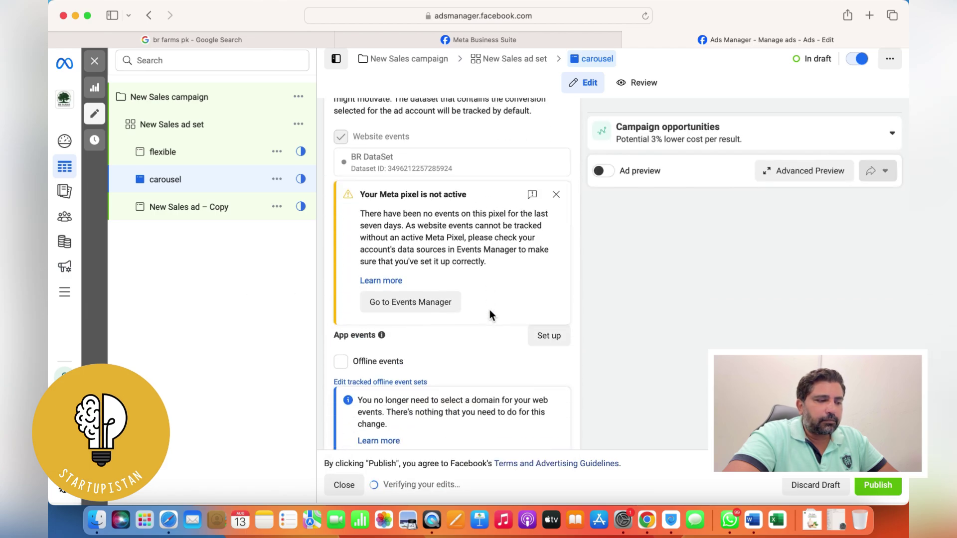
{"action": "mouse_move", "coordinate": [382, 244]}
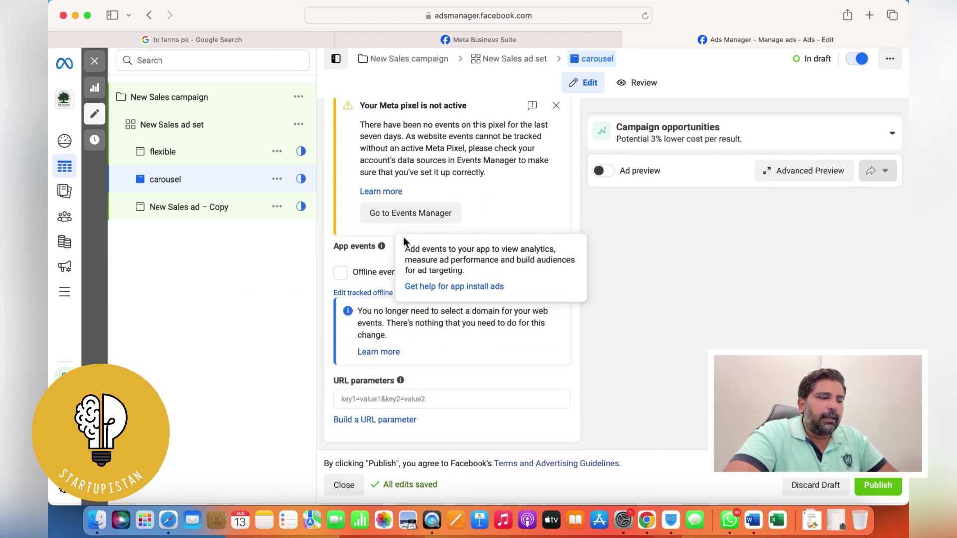
{"action": "scroll", "coordinate": [403, 237], "scroll_direction": "up", "scroll_amount": 5}
{"action": "scroll", "coordinate": [500, 253], "scroll_direction": "up", "scroll_amount": 5}
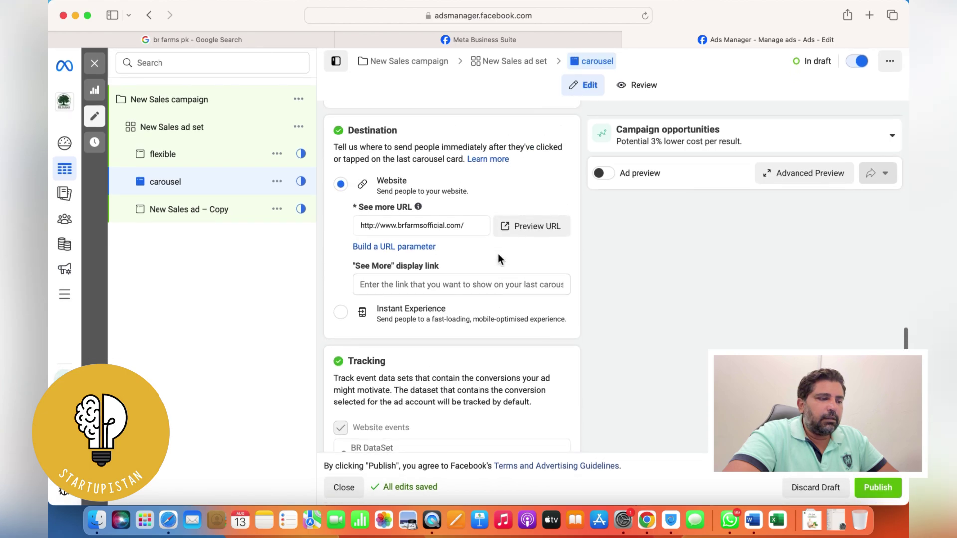
{"action": "scroll", "coordinate": [498, 254], "scroll_direction": "up", "scroll_amount": 5}
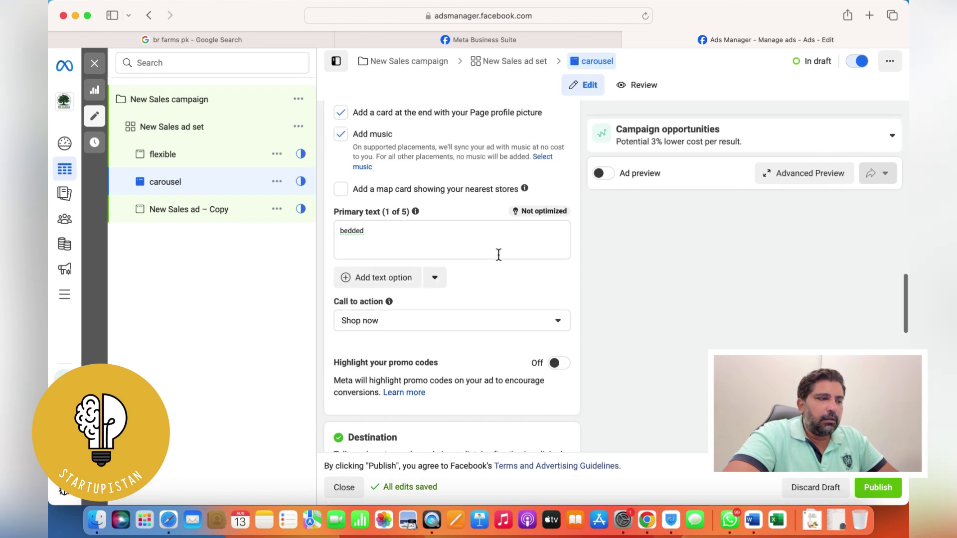
{"action": "scroll", "coordinate": [498, 253], "scroll_direction": "up", "scroll_amount": 10}
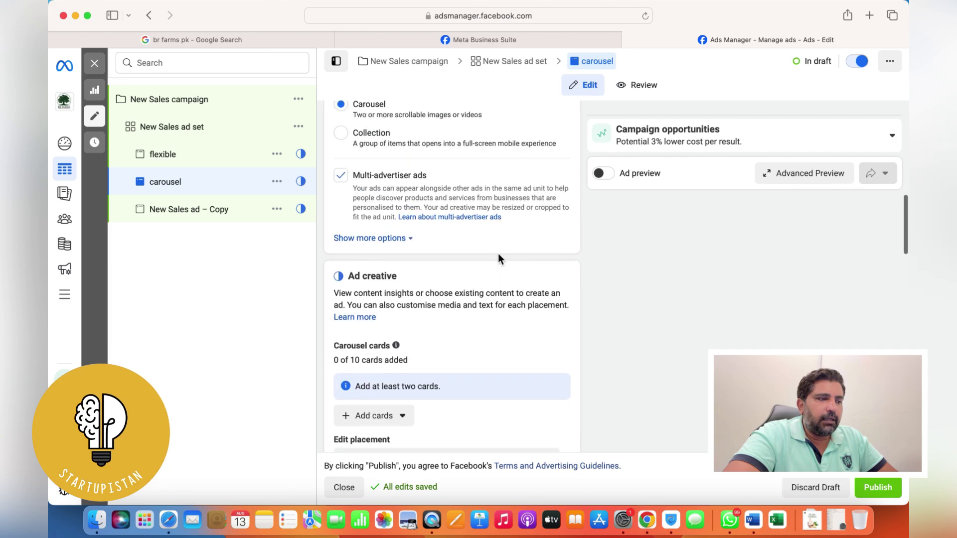
{"action": "scroll", "coordinate": [498, 253], "scroll_direction": "down", "scroll_amount": 6}
{"action": "scroll", "coordinate": [498, 253], "scroll_direction": "down", "scroll_amount": 10}
{"action": "scroll", "coordinate": [498, 253], "scroll_direction": "up", "scroll_amount": 8}
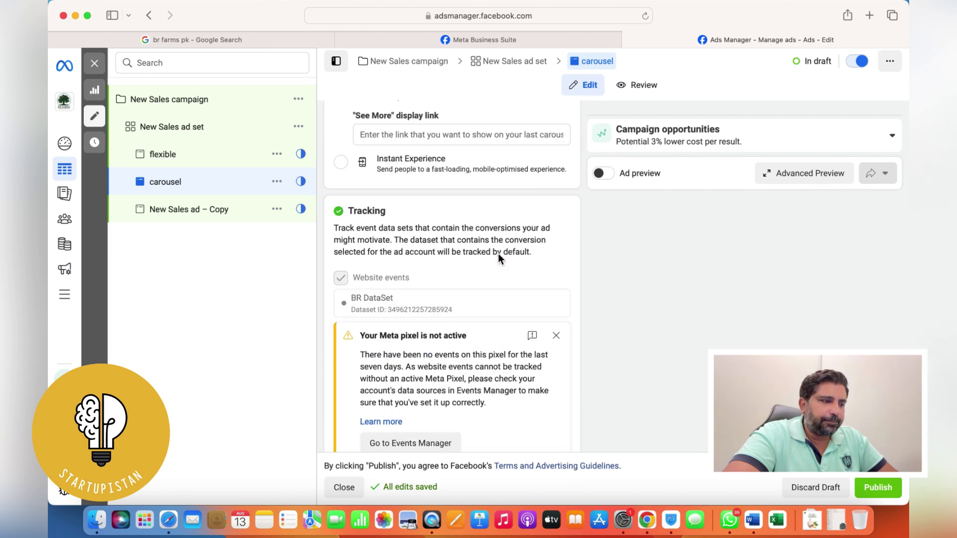
{"action": "scroll", "coordinate": [498, 254], "scroll_direction": "up", "scroll_amount": 5}
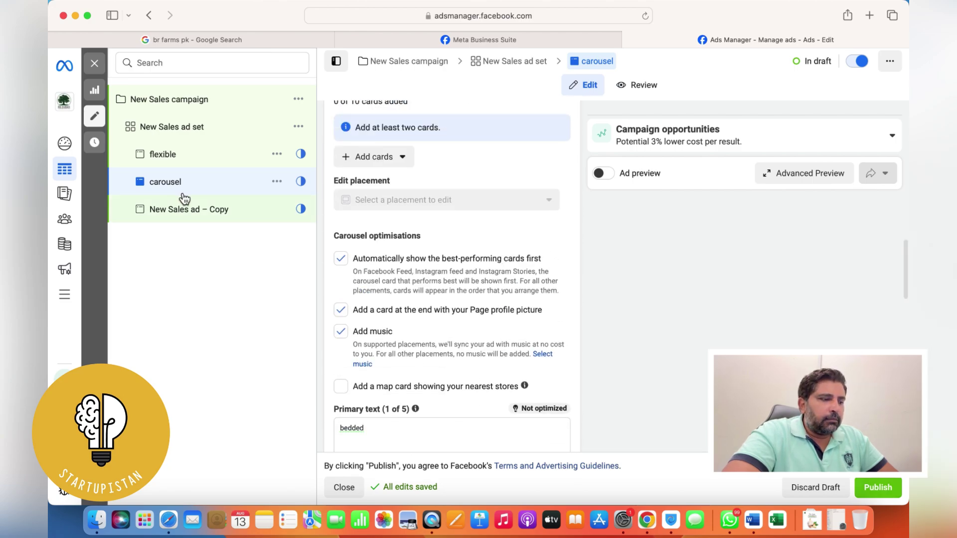
Step: Rename the remaining New Sales ad copy as "single image"
{"action": "scroll", "coordinate": [423, 123], "scroll_direction": "up", "scroll_amount": 1}
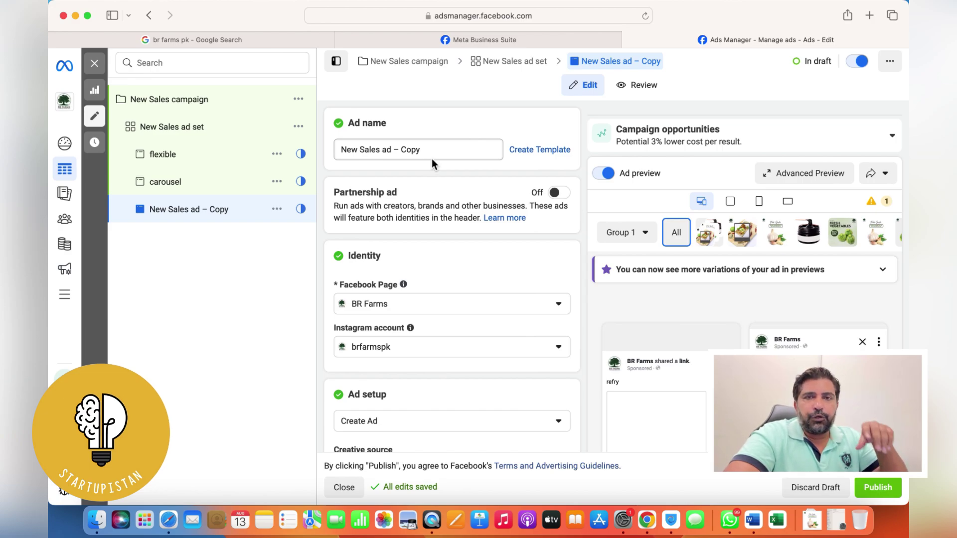
{"action": "left_click", "coordinate": [441, 151]}
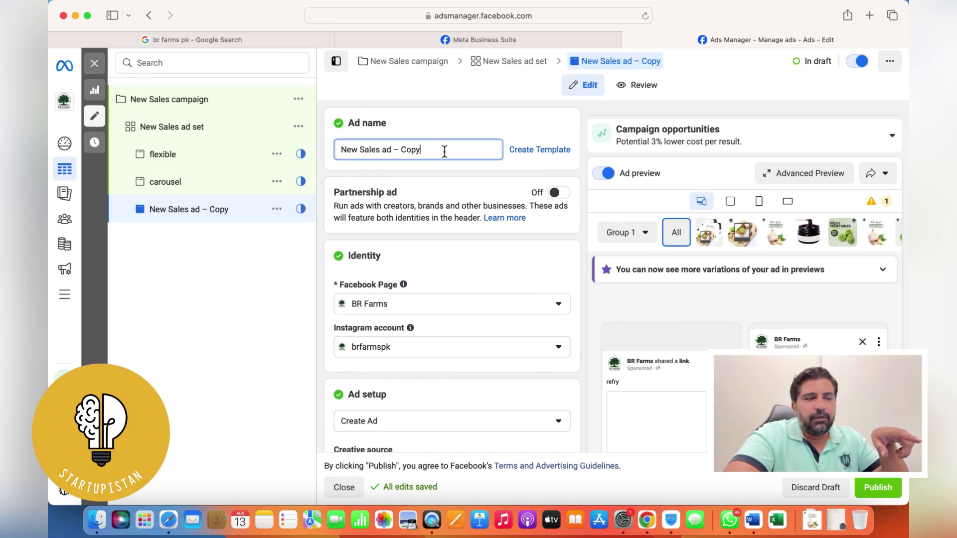
{"action": "left_click_drag", "start_coordinate": [444, 151], "coordinate": [283, 149]}
{"action": "type", "text": "single image"}
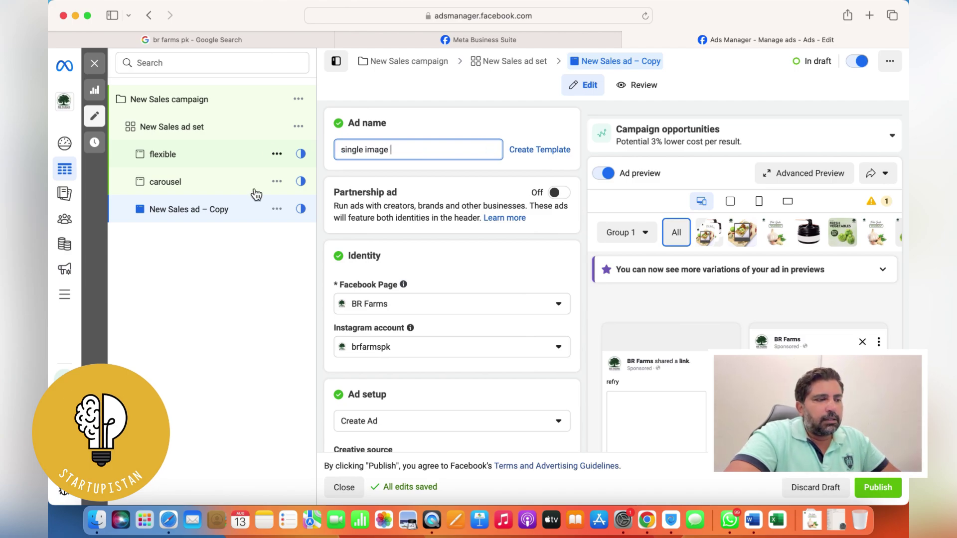
{"action": "left_click", "coordinate": [238, 246]}
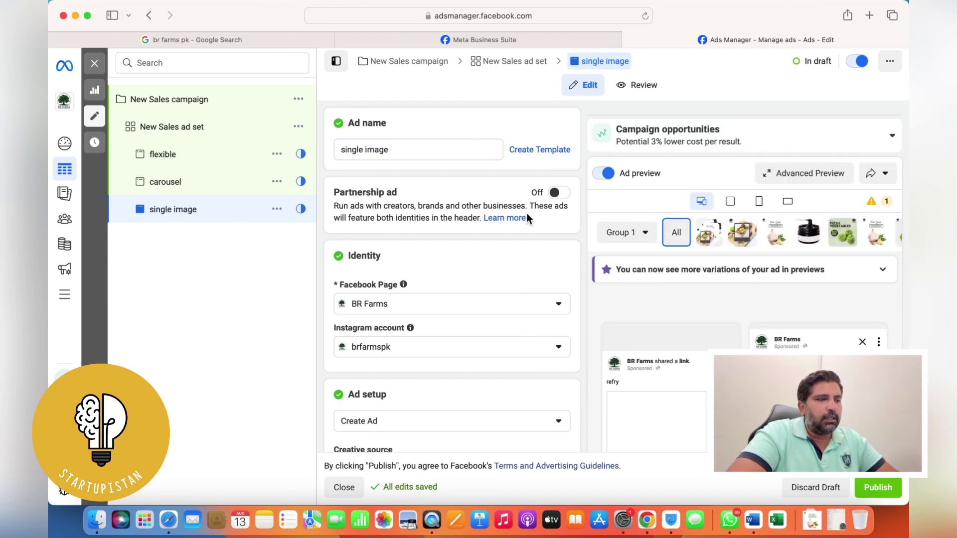
Step: Set the format of the "single image" ad to Single image or video
{"action": "scroll", "coordinate": [526, 213], "scroll_direction": "down", "scroll_amount": 3}
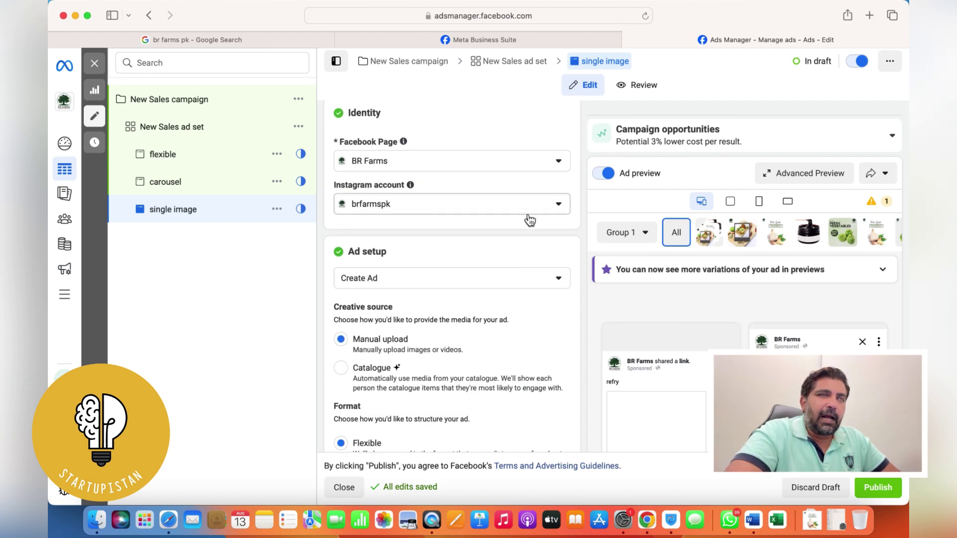
{"action": "scroll", "coordinate": [530, 220], "scroll_direction": "down", "scroll_amount": 1}
{"action": "scroll", "coordinate": [471, 214], "scroll_direction": "down", "scroll_amount": 5}
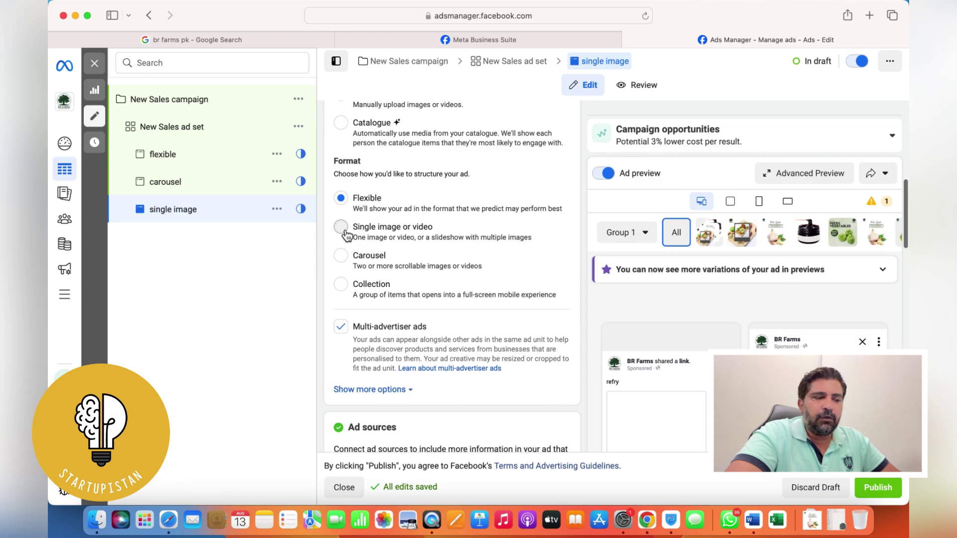
{"action": "left_click", "coordinate": [429, 235]}
Step: Add the spices and green mango image to the "single image" ad, keeping the original feed crop and recommended 9:16 and 1.91:1 crops
{"action": "scroll", "coordinate": [429, 235], "scroll_direction": "down", "scroll_amount": 10}
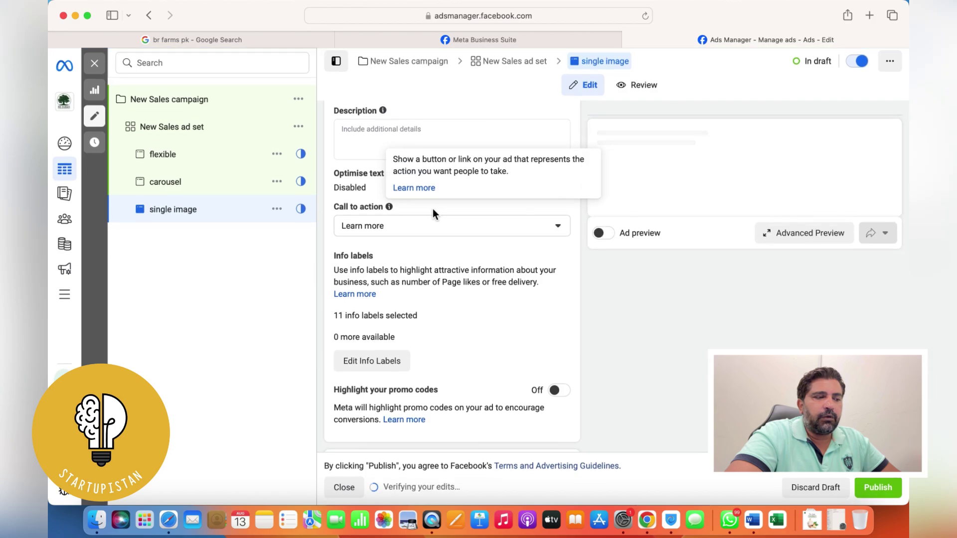
{"action": "scroll", "coordinate": [433, 208], "scroll_direction": "up", "scroll_amount": 5}
{"action": "left_click", "coordinate": [409, 214]}
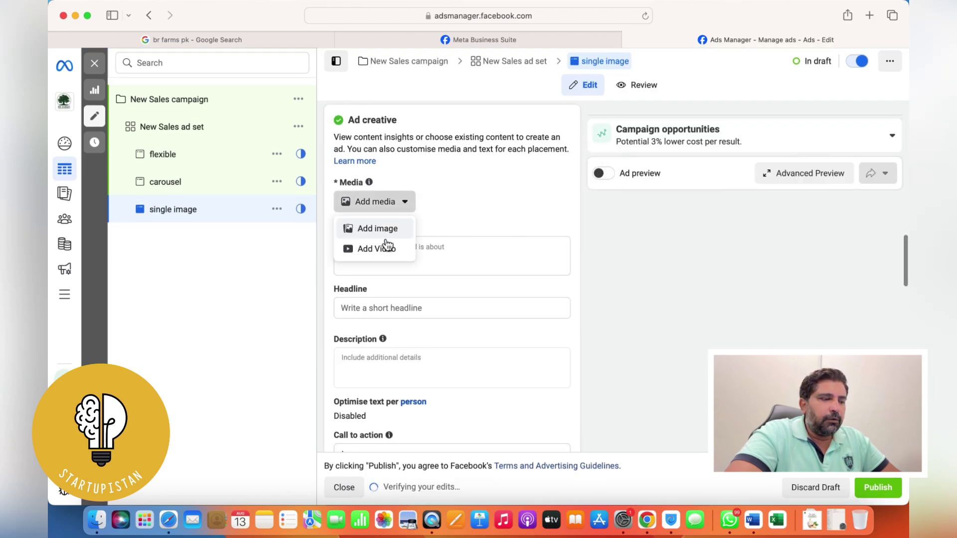
{"action": "left_click", "coordinate": [383, 227]}
{"action": "left_click", "coordinate": [441, 202]}
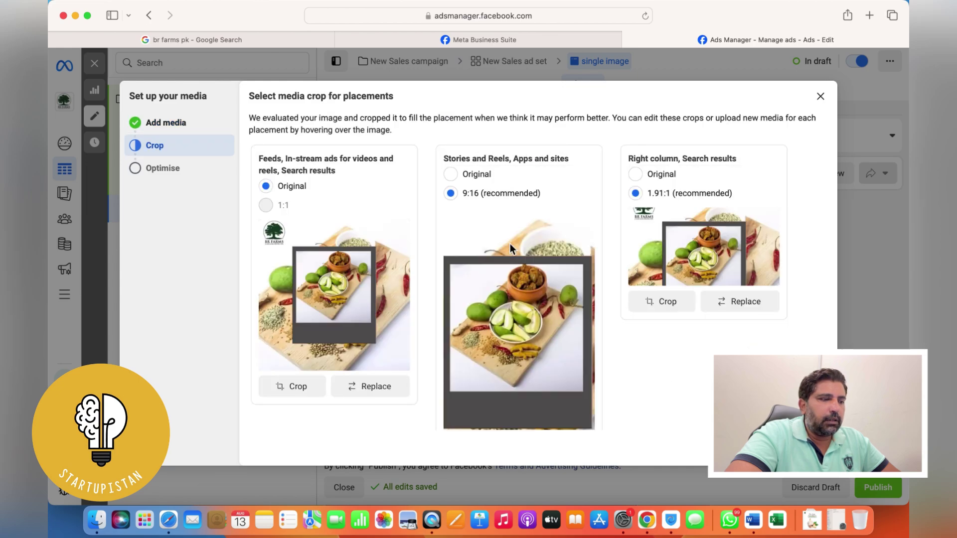
{"action": "scroll", "coordinate": [510, 244], "scroll_direction": "down", "scroll_amount": 2}
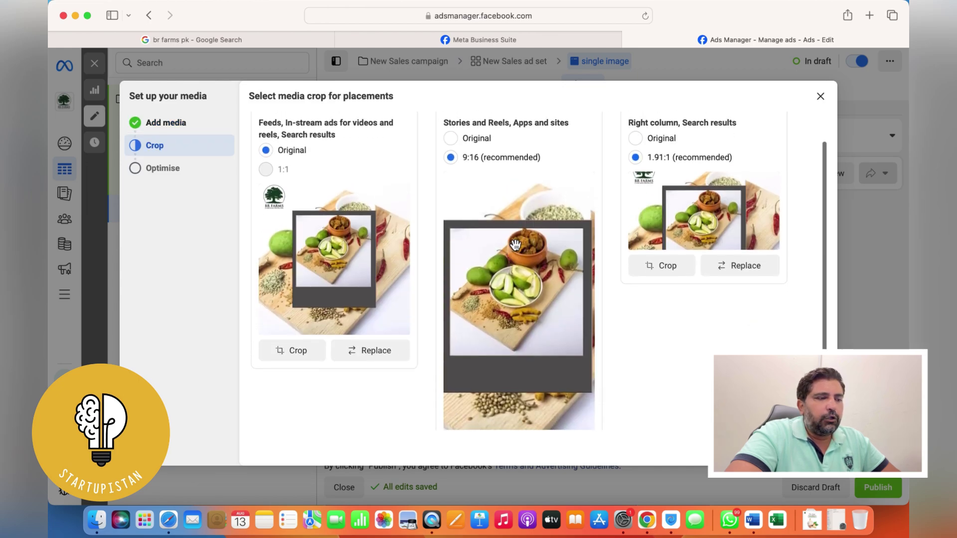
{"action": "scroll", "coordinate": [584, 242], "scroll_direction": "up", "scroll_amount": 1}
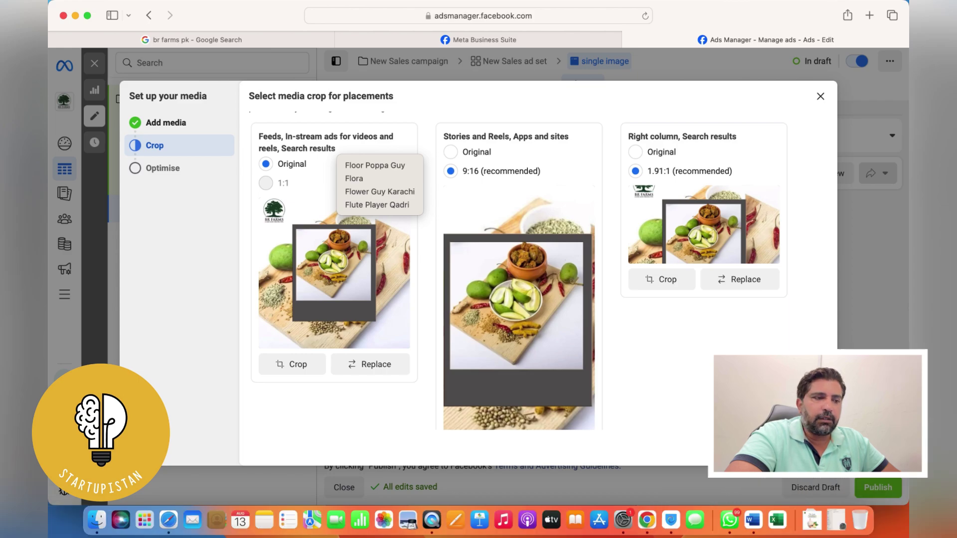
{"action": "key", "text": "Escape"}
Step: Set the "single image" ad's call to action to Shop now, leaving the primary text and description empty
{"action": "scroll", "coordinate": [538, 286], "scroll_direction": "down", "scroll_amount": 3}
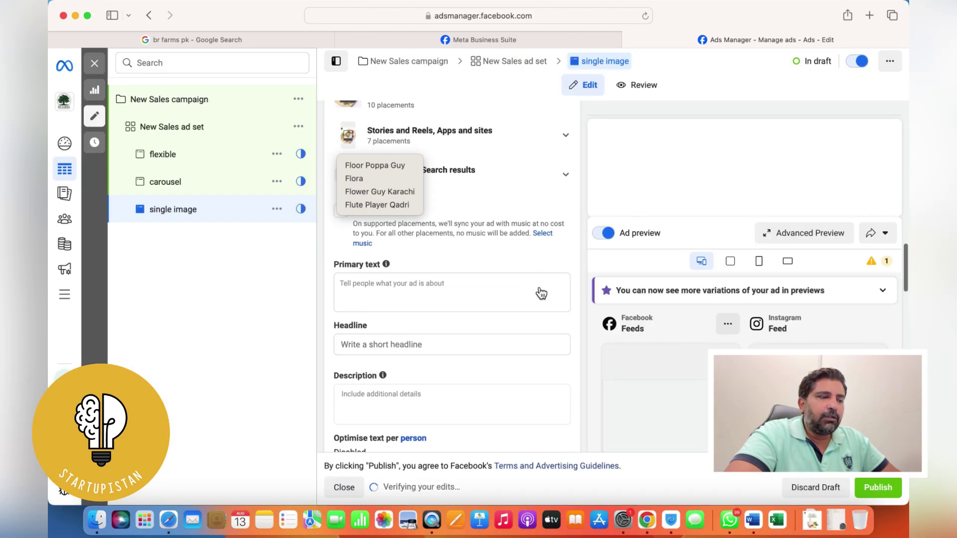
{"action": "left_click", "coordinate": [408, 273]}
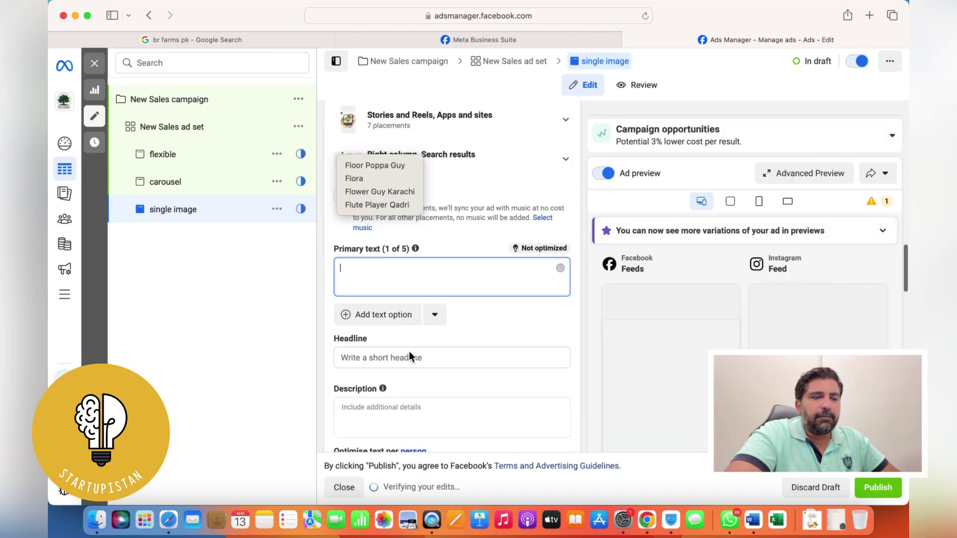
{"action": "scroll", "coordinate": [406, 349], "scroll_direction": "down", "scroll_amount": 2}
{"action": "left_click", "coordinate": [395, 303]}
{"action": "scroll", "coordinate": [394, 303], "scroll_direction": "down", "scroll_amount": 3}
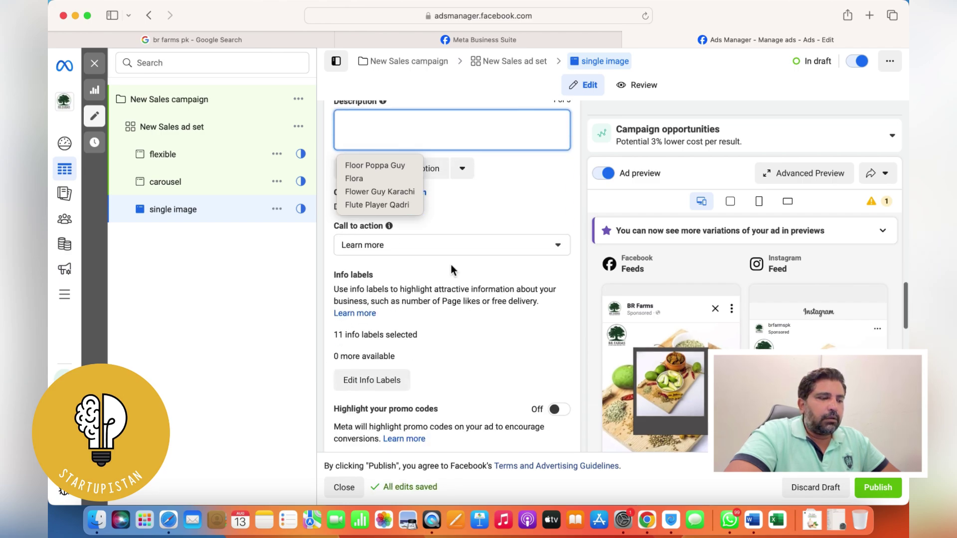
{"action": "left_click", "coordinate": [452, 246]}
{"action": "scroll", "coordinate": [444, 291], "scroll_direction": "down", "scroll_amount": 5}
{"action": "scroll", "coordinate": [384, 357], "scroll_direction": "up", "scroll_amount": 3}
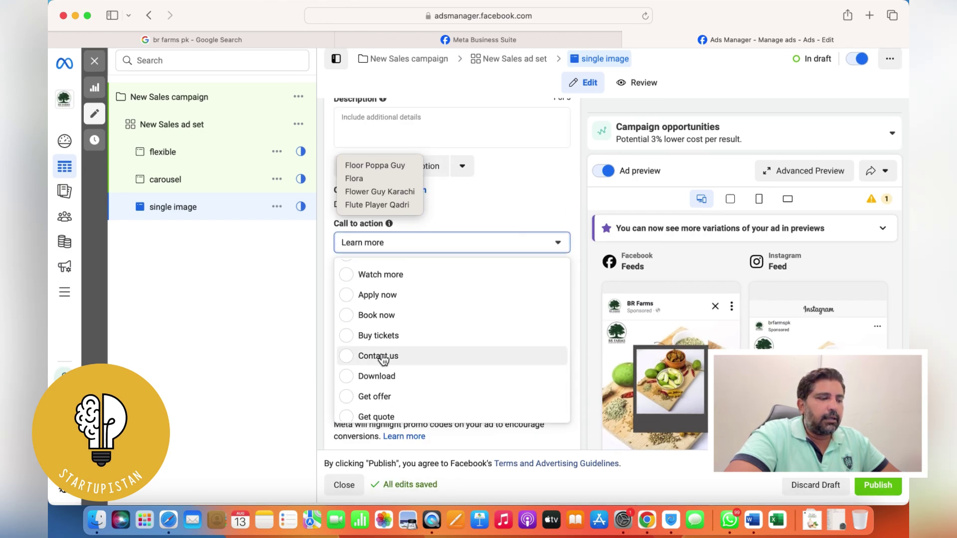
{"action": "scroll", "coordinate": [386, 315], "scroll_direction": "up", "scroll_amount": 2}
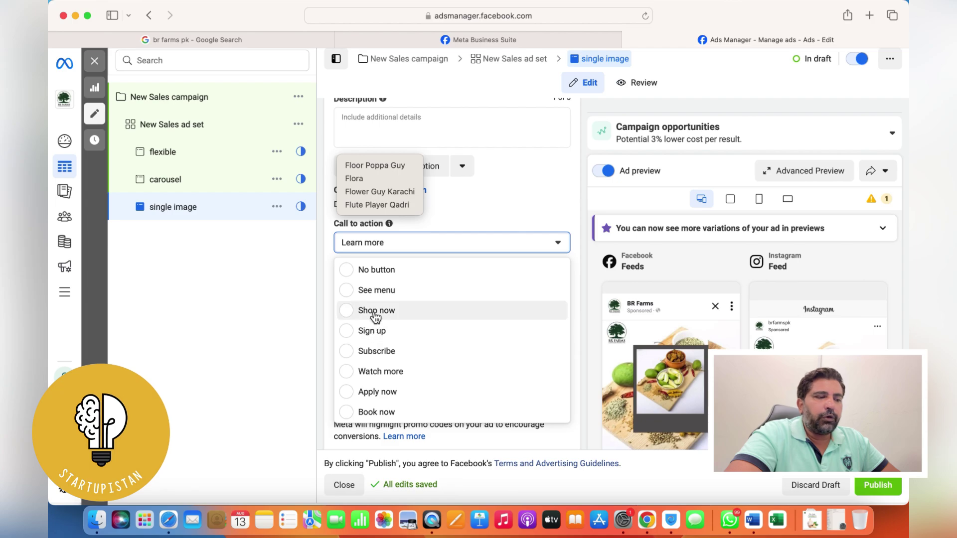
{"action": "left_click", "coordinate": [442, 319]}
Step: Review the "single image" ad's website destination, language and tracking settings
{"action": "scroll", "coordinate": [441, 316], "scroll_direction": "down", "scroll_amount": 6}
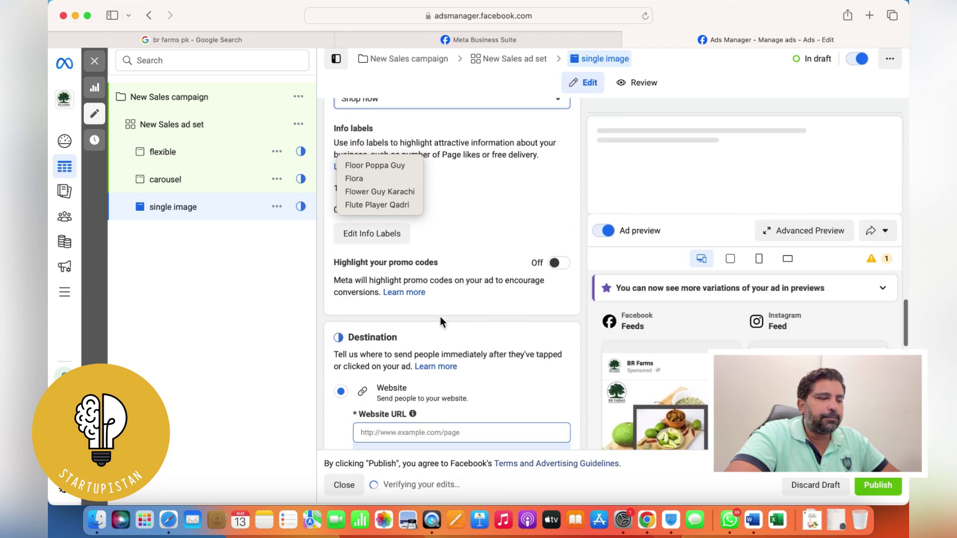
{"action": "left_click", "coordinate": [426, 293]}
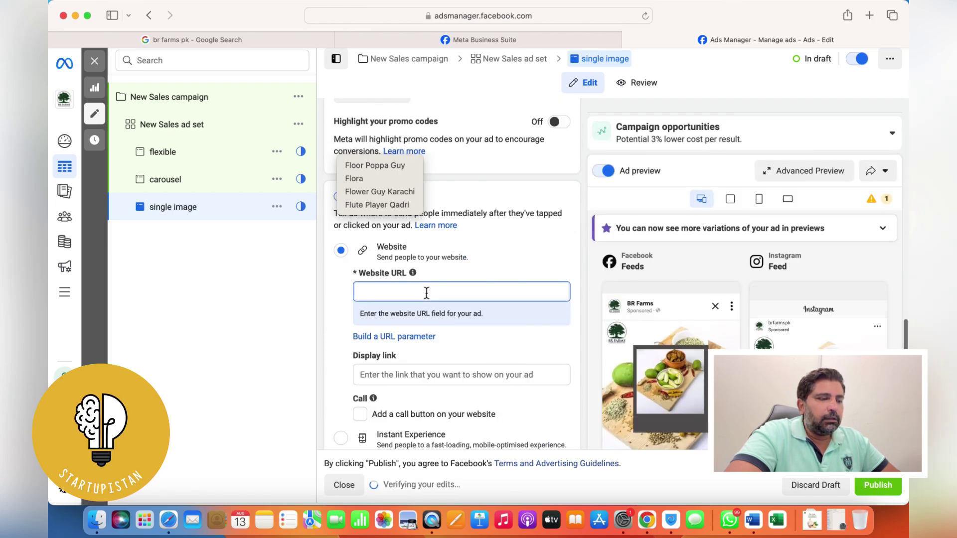
{"action": "scroll", "coordinate": [427, 294], "scroll_direction": "down", "scroll_amount": 3}
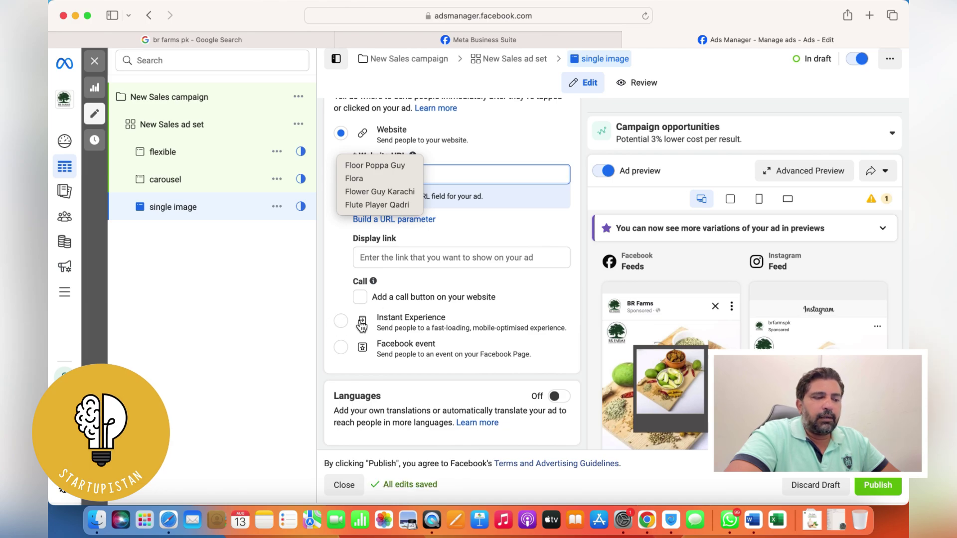
{"action": "scroll", "coordinate": [404, 325], "scroll_direction": "down", "scroll_amount": 10}
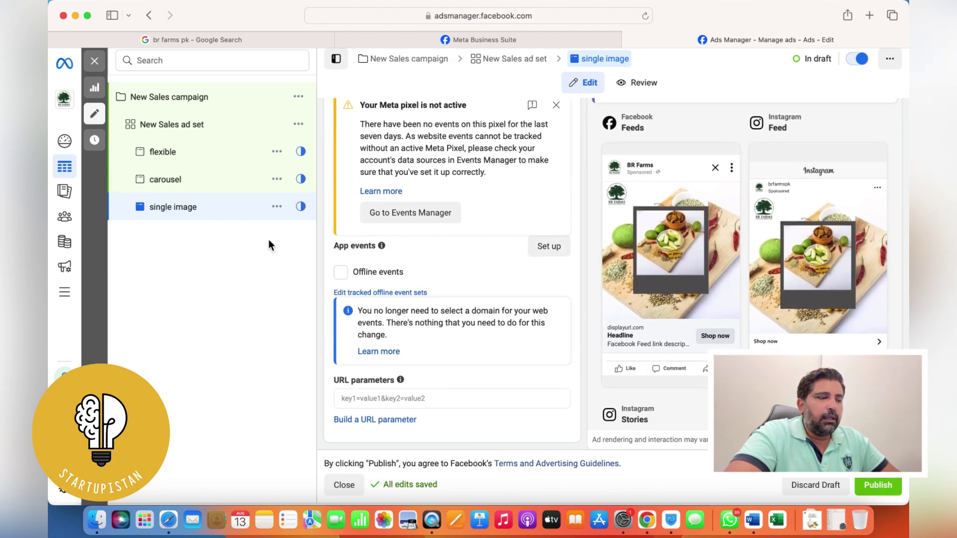
Step: Duplicate the New Sales ad set into the original campaign with 2 copies, keeping existing reactions, comments and shares shown on the new ads
{"action": "left_click", "coordinate": [299, 124]}
{"action": "left_click", "coordinate": [298, 125]}
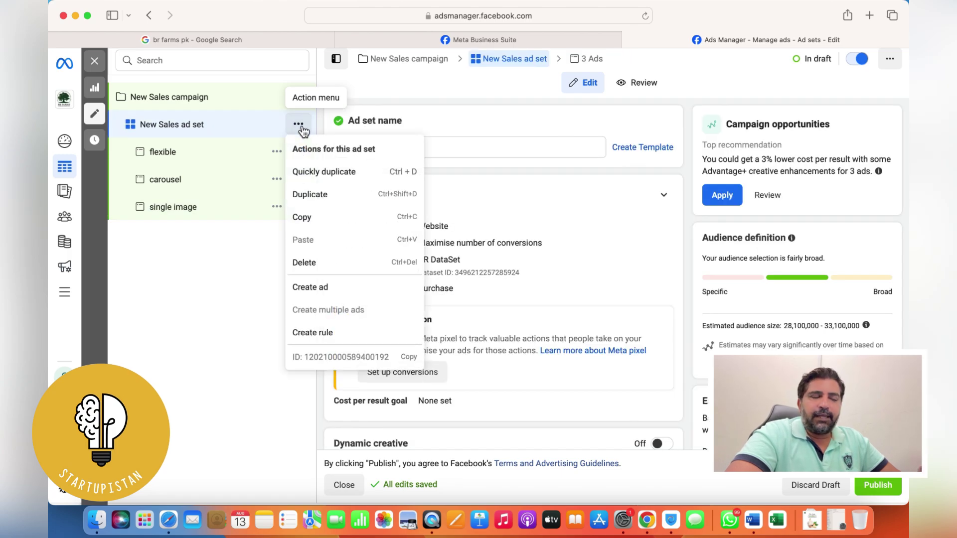
{"action": "left_click", "coordinate": [298, 124]}
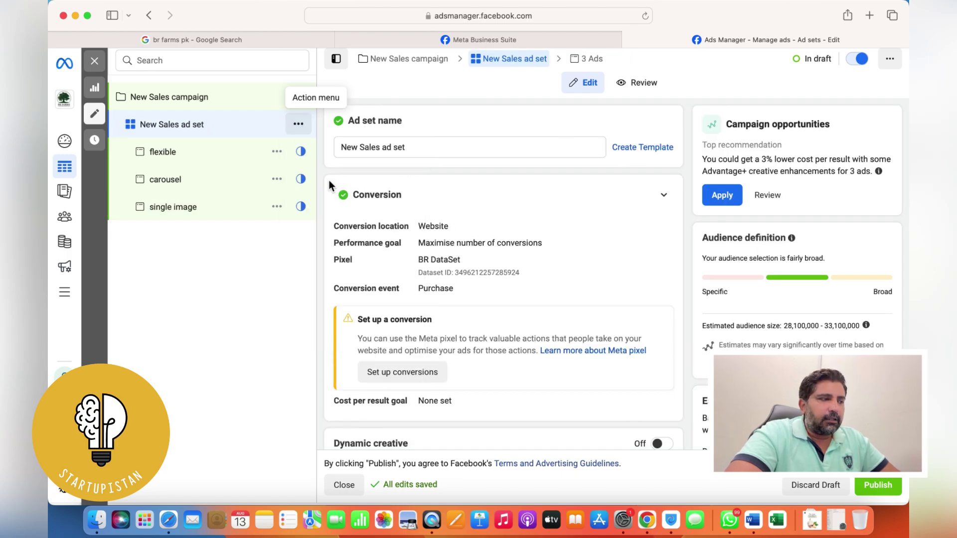
{"action": "left_click", "coordinate": [299, 125]}
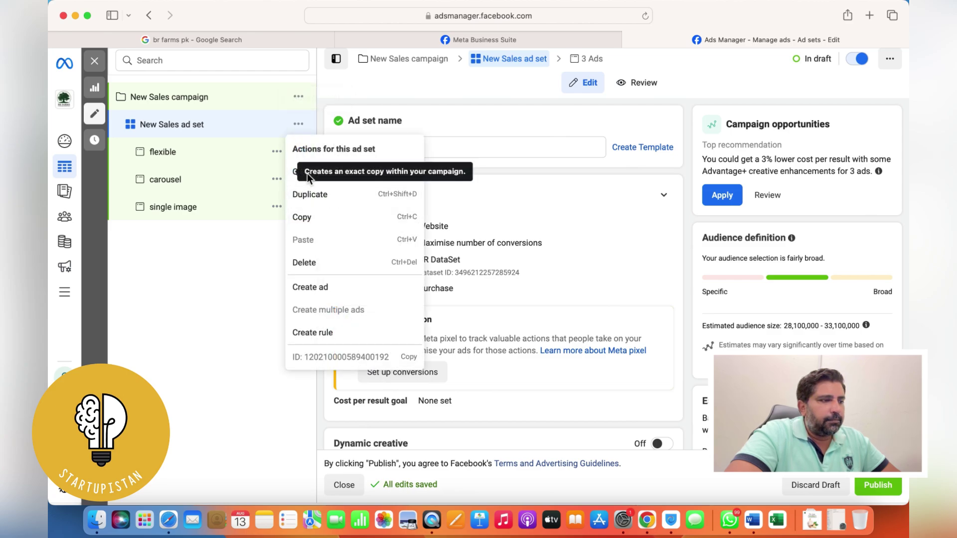
{"action": "left_click", "coordinate": [316, 195]}
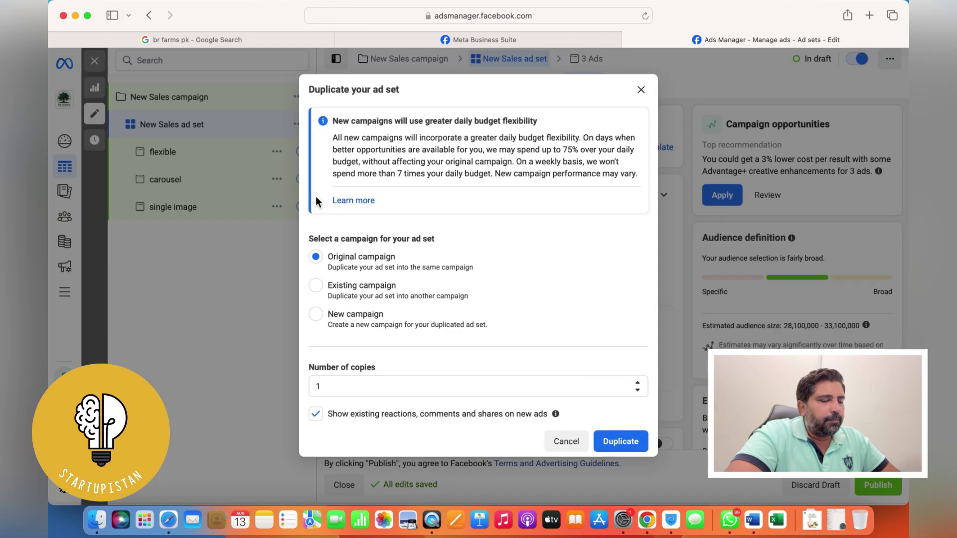
{"action": "left_click", "coordinate": [637, 383]}
{"action": "left_click", "coordinate": [634, 445]}
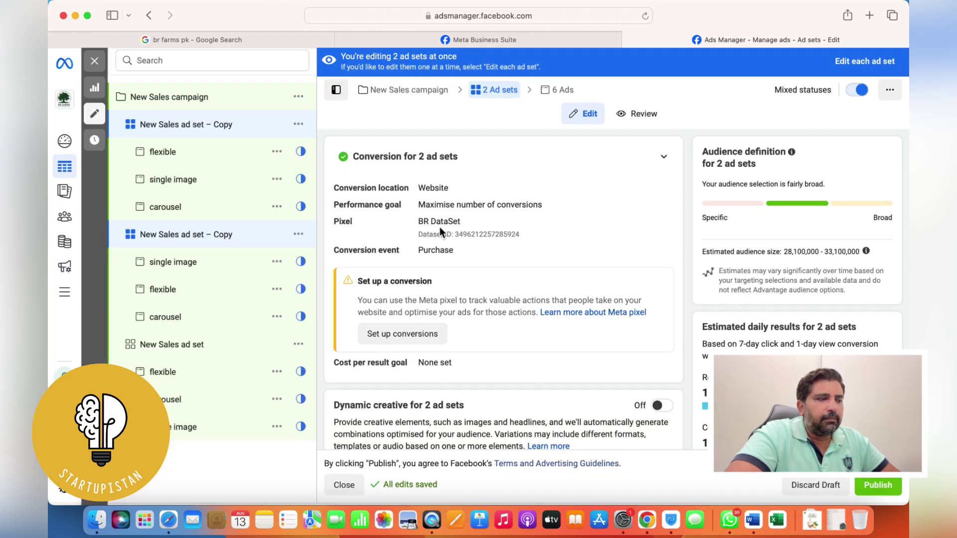
Step: Review the budget, schedule, audience controls and placement settings of the two copied ad sets
{"action": "scroll", "coordinate": [444, 232], "scroll_direction": "down", "scroll_amount": 10}
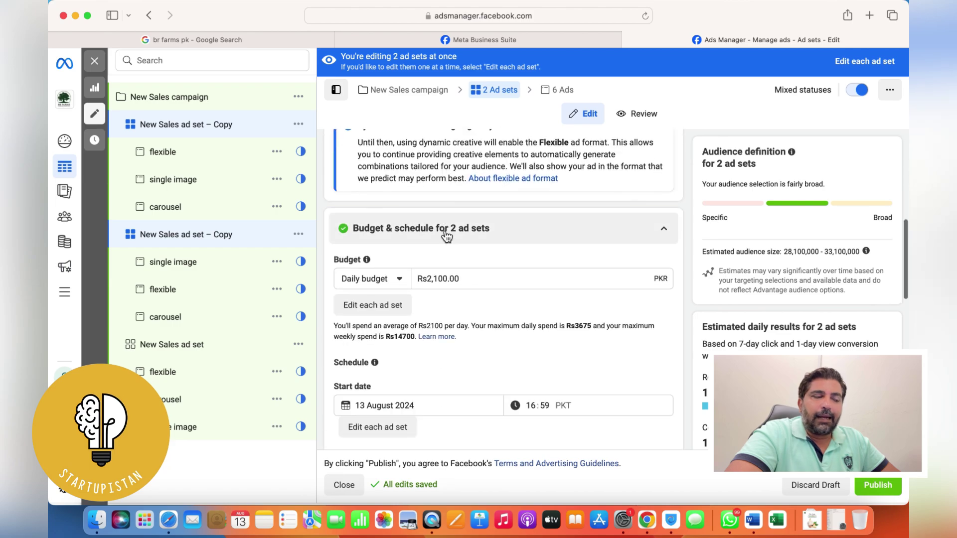
{"action": "scroll", "coordinate": [446, 236], "scroll_direction": "down", "scroll_amount": 10}
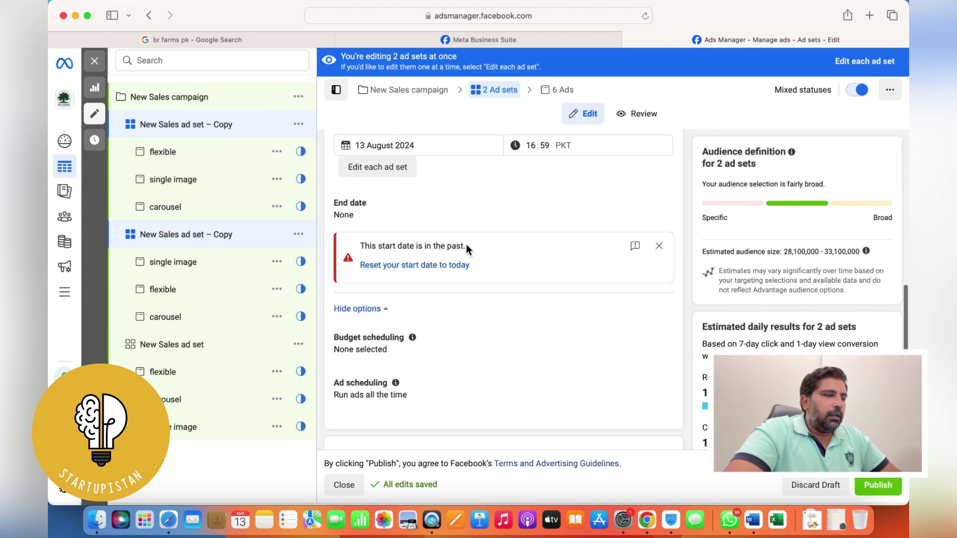
{"action": "scroll", "coordinate": [466, 244], "scroll_direction": "down", "scroll_amount": 3}
{"action": "scroll", "coordinate": [466, 244], "scroll_direction": "up", "scroll_amount": 4}
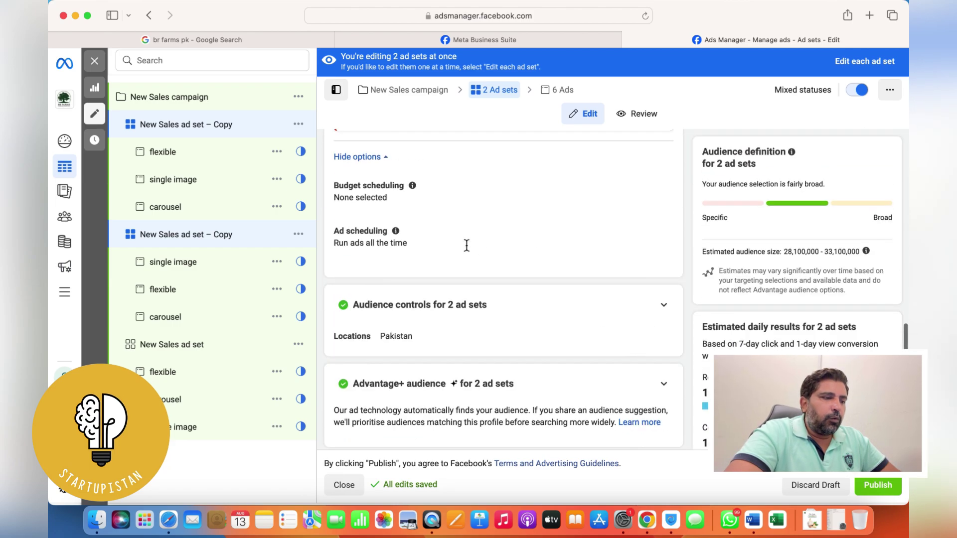
{"action": "scroll", "coordinate": [465, 245], "scroll_direction": "down", "scroll_amount": 3}
{"action": "scroll", "coordinate": [466, 244], "scroll_direction": "down", "scroll_amount": 3}
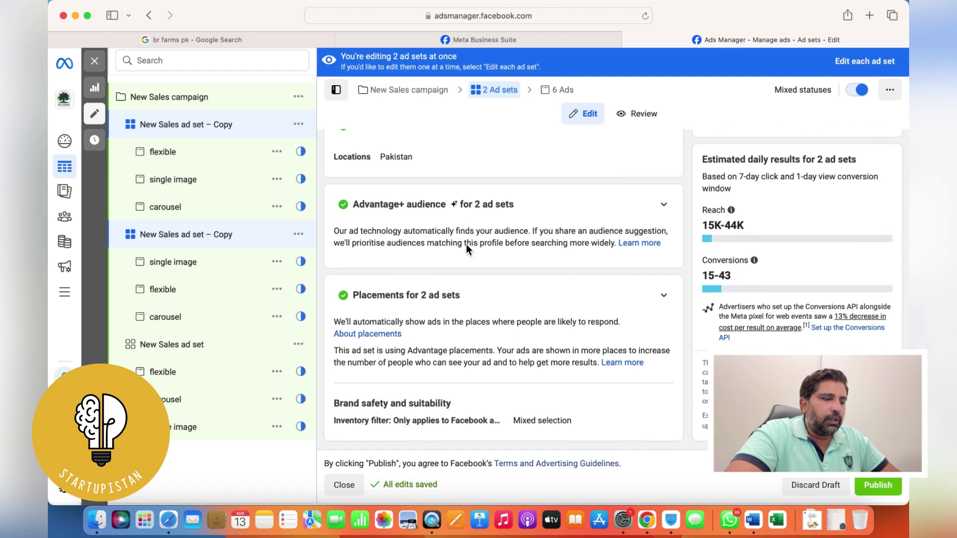
{"action": "scroll", "coordinate": [466, 245], "scroll_direction": "up", "scroll_amount": 2}
{"action": "scroll", "coordinate": [465, 244], "scroll_direction": "up", "scroll_amount": 3}
{"action": "scroll", "coordinate": [468, 250], "scroll_direction": "down", "scroll_amount": 1}
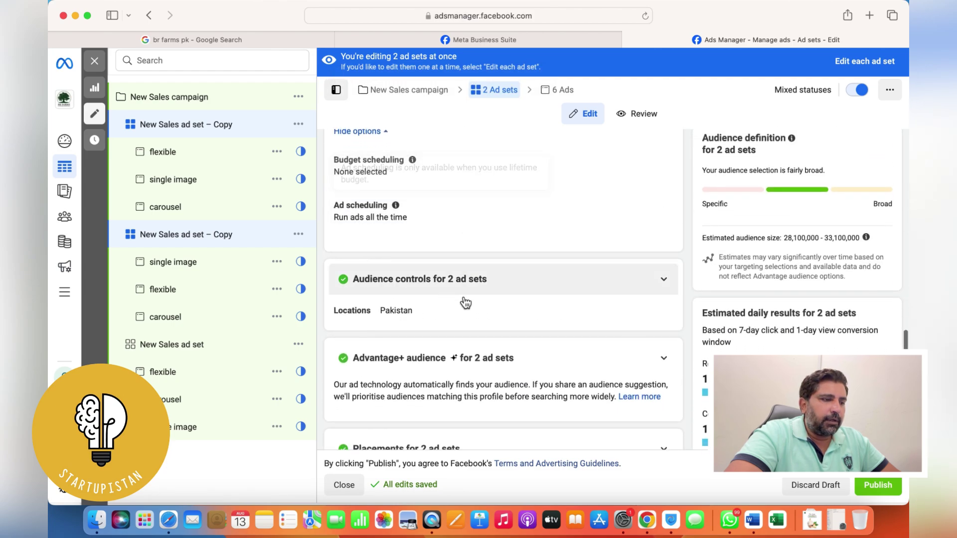
{"action": "left_click", "coordinate": [664, 280]}
{"action": "scroll", "coordinate": [508, 277], "scroll_direction": "down", "scroll_amount": 5}
{"action": "scroll", "coordinate": [505, 277], "scroll_direction": "up", "scroll_amount": 2}
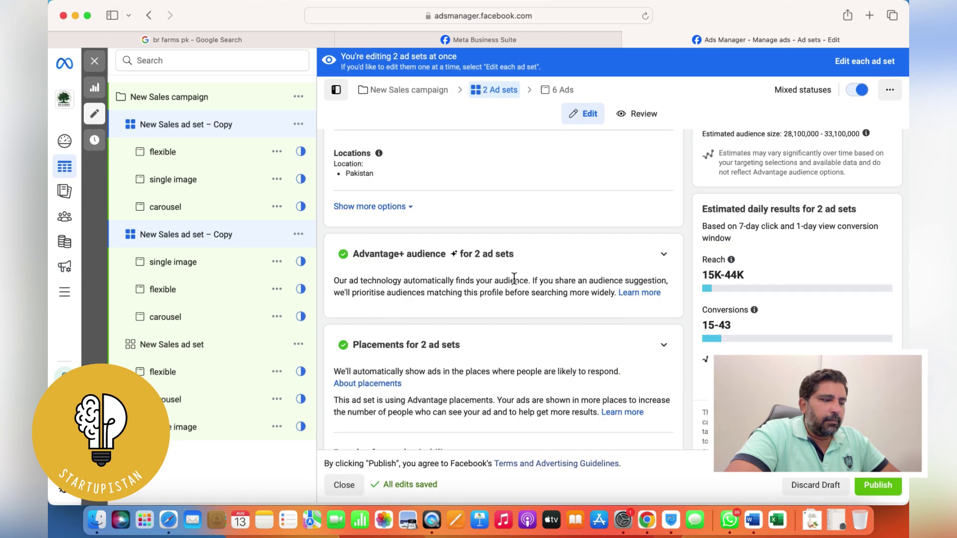
{"action": "scroll", "coordinate": [556, 278], "scroll_direction": "down", "scroll_amount": 1}
Step: Expand the audience suggestion options under Advantage+ audience for both ad set copies and check the existing custom audiences
{"action": "left_click", "coordinate": [664, 235]}
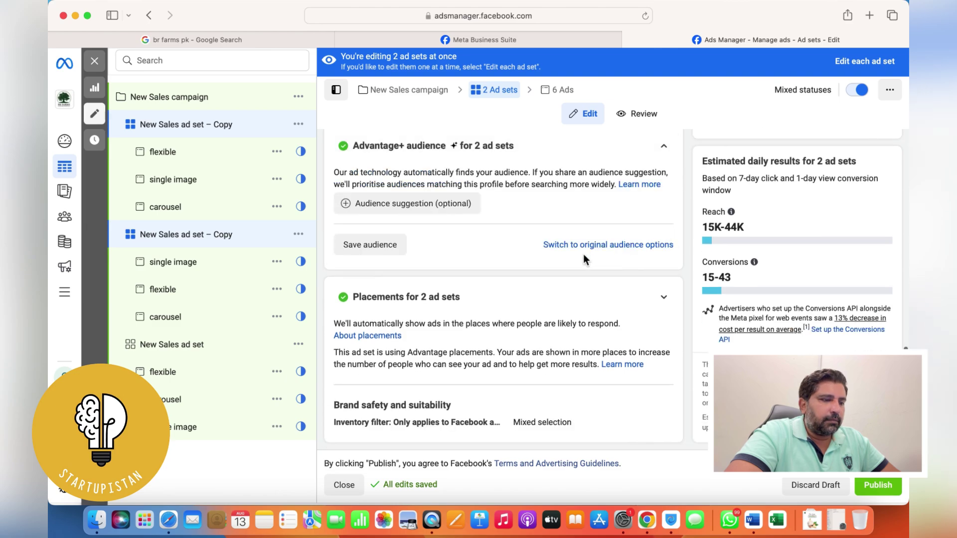
{"action": "left_click", "coordinate": [414, 205]}
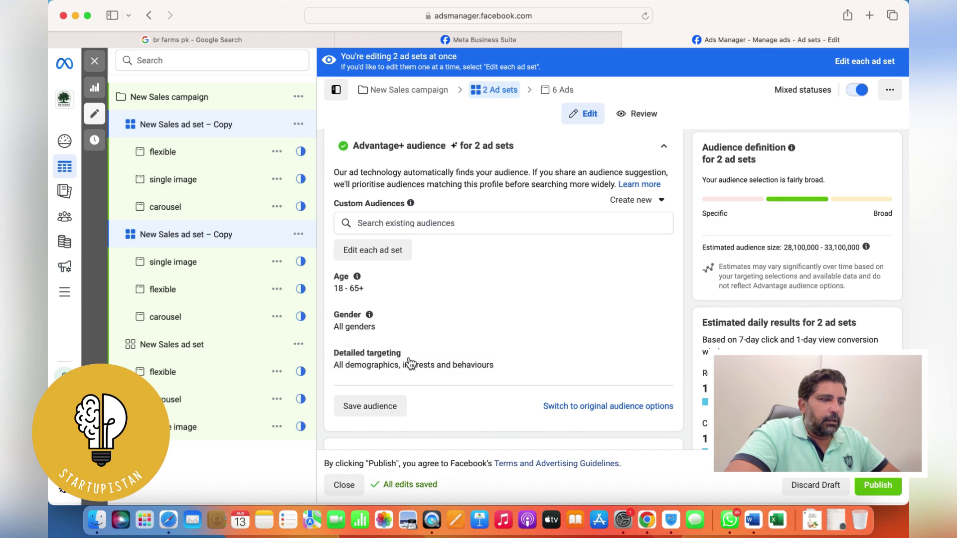
{"action": "left_click", "coordinate": [442, 224]}
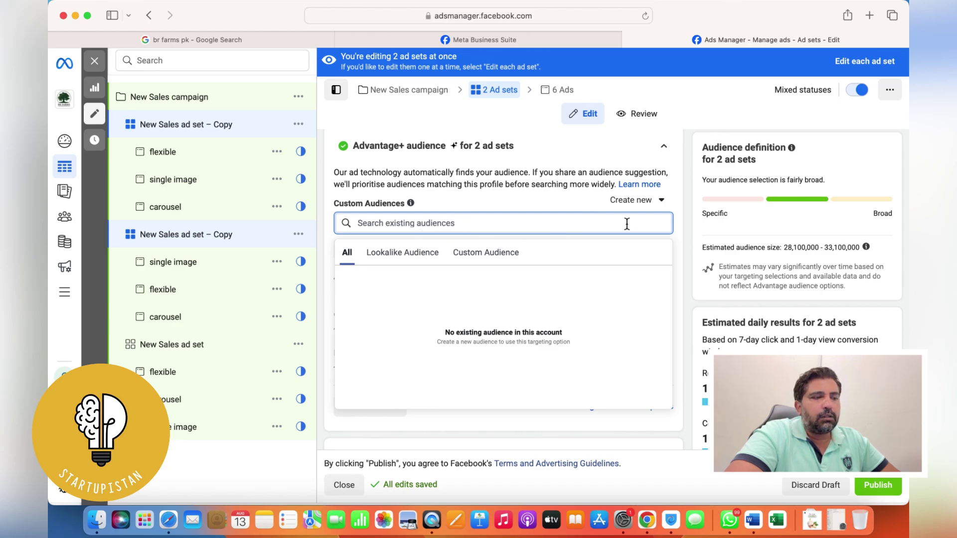
Step: Start a new lookalike audience for the two ad set copies with BR DataSet as its source
{"action": "left_click", "coordinate": [646, 206]}
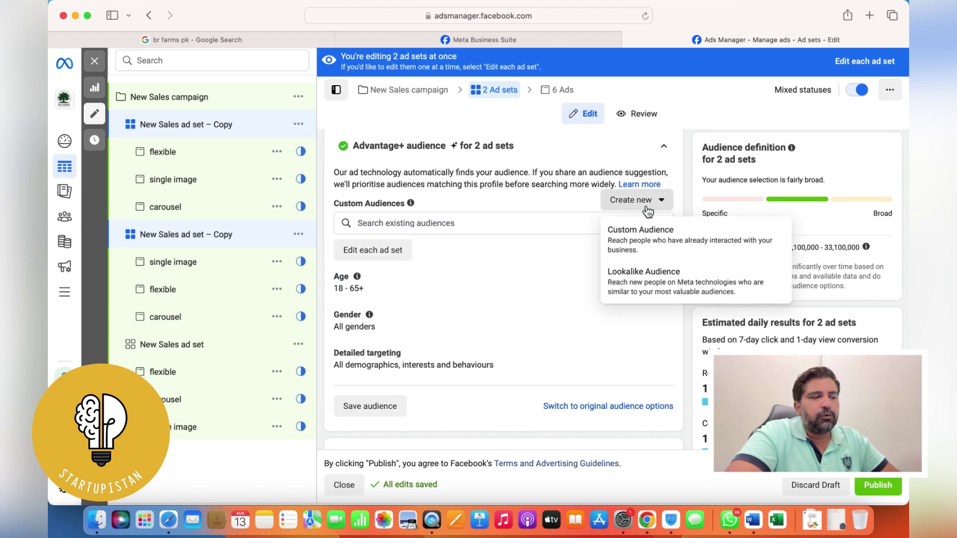
{"action": "left_click", "coordinate": [653, 280]}
{"action": "left_click", "coordinate": [340, 142]}
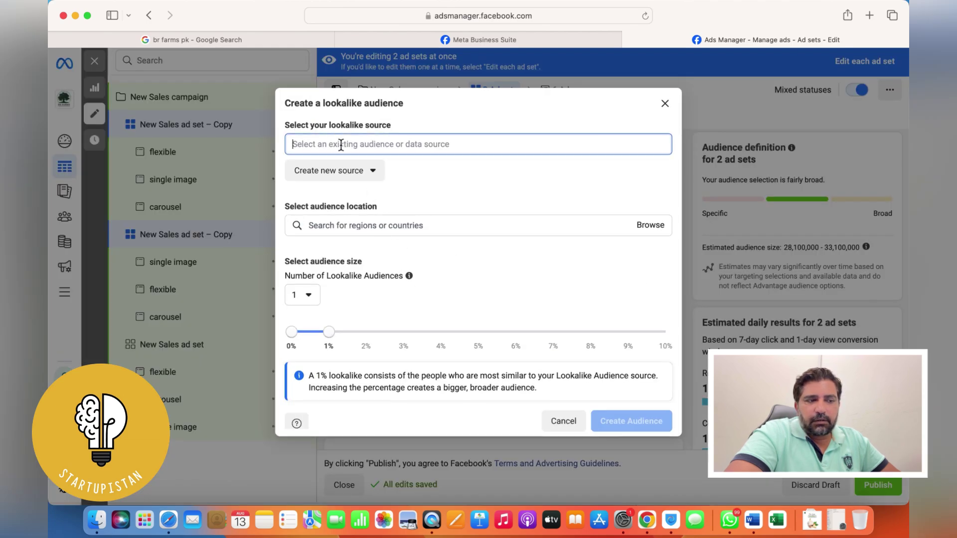
{"action": "type", "text": "dd"}
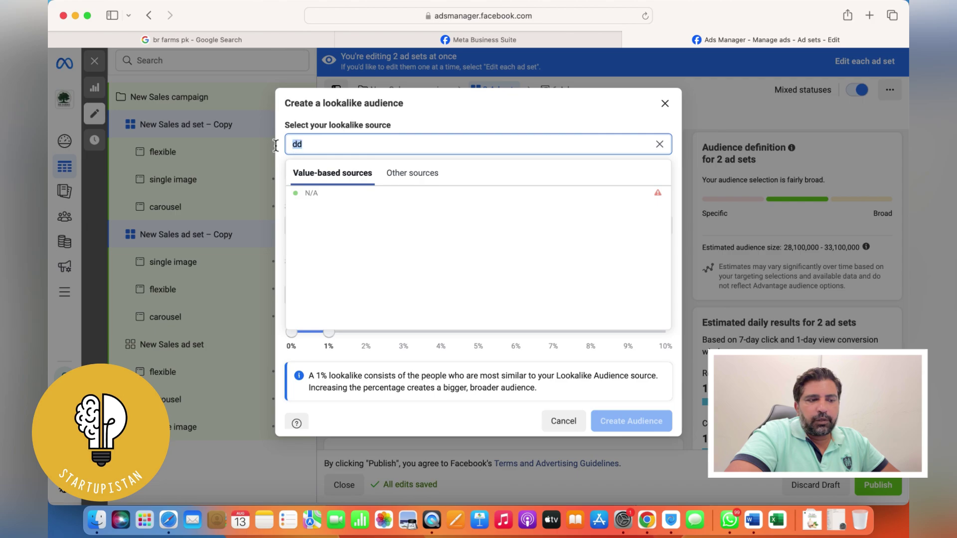
{"action": "left_click", "coordinate": [659, 144]}
{"action": "left_click", "coordinate": [342, 199]}
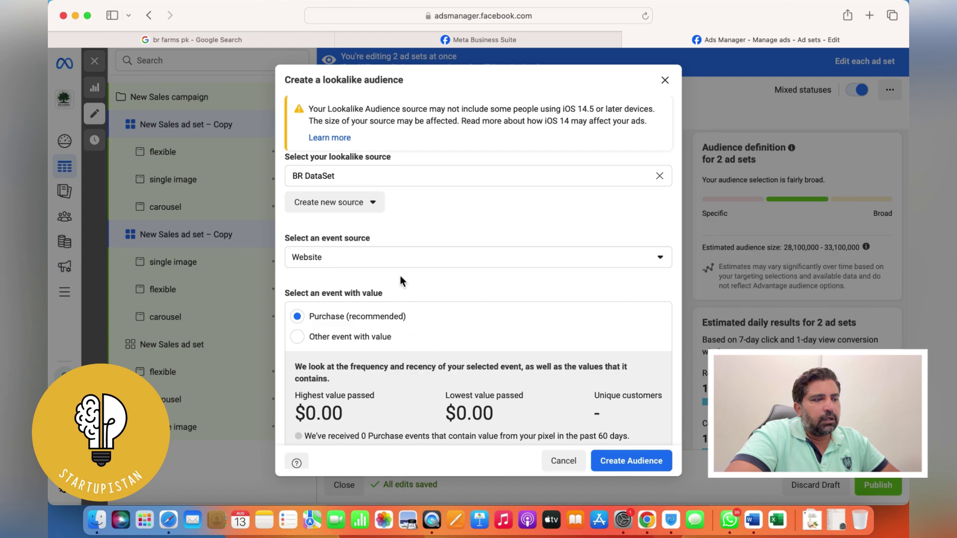
Step: Set the lookalike audience's size range to 0–5%, keeping Purchase as the value event and Pakistan as the location
{"action": "scroll", "coordinate": [403, 263], "scroll_direction": "down", "scroll_amount": 3}
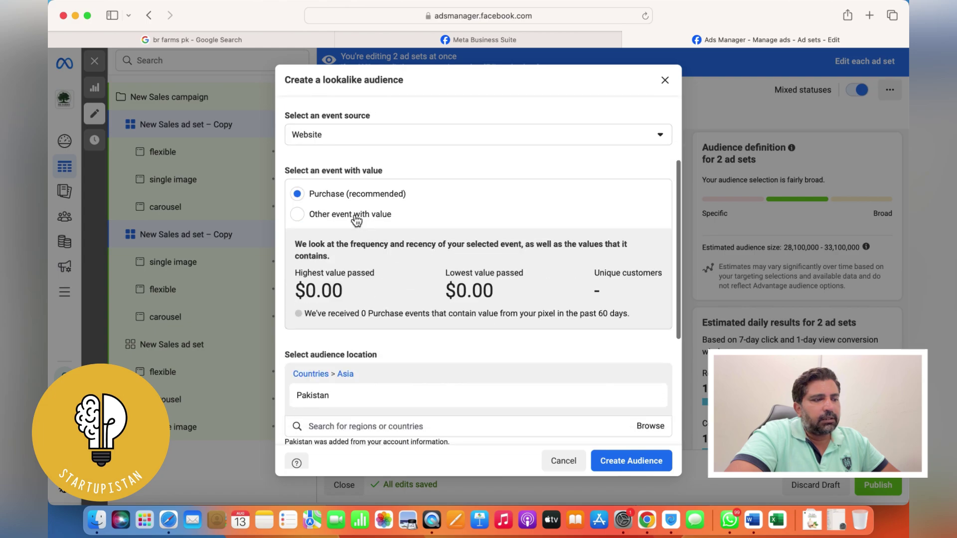
{"action": "scroll", "coordinate": [356, 219], "scroll_direction": "down", "scroll_amount": 5}
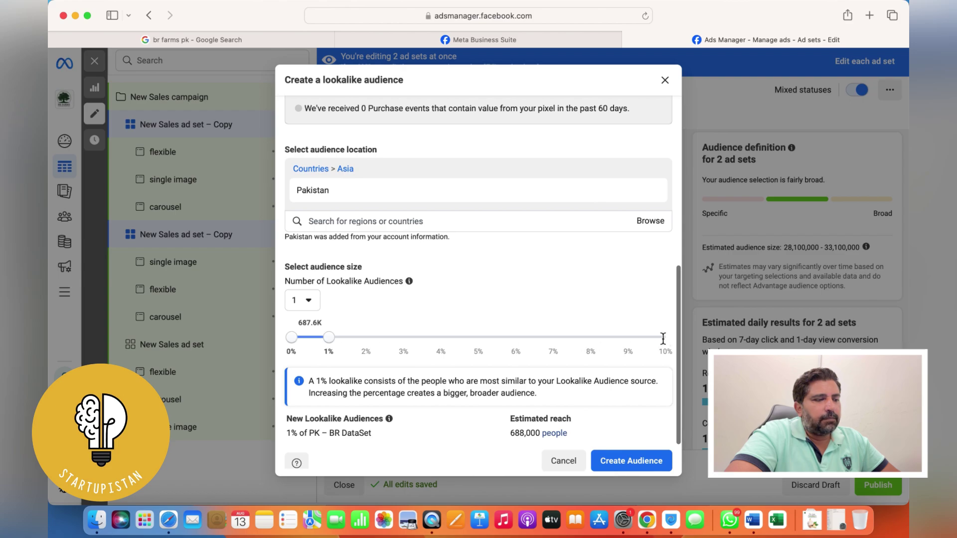
{"action": "left_click_drag", "start_coordinate": [335, 345], "coordinate": [486, 333]}
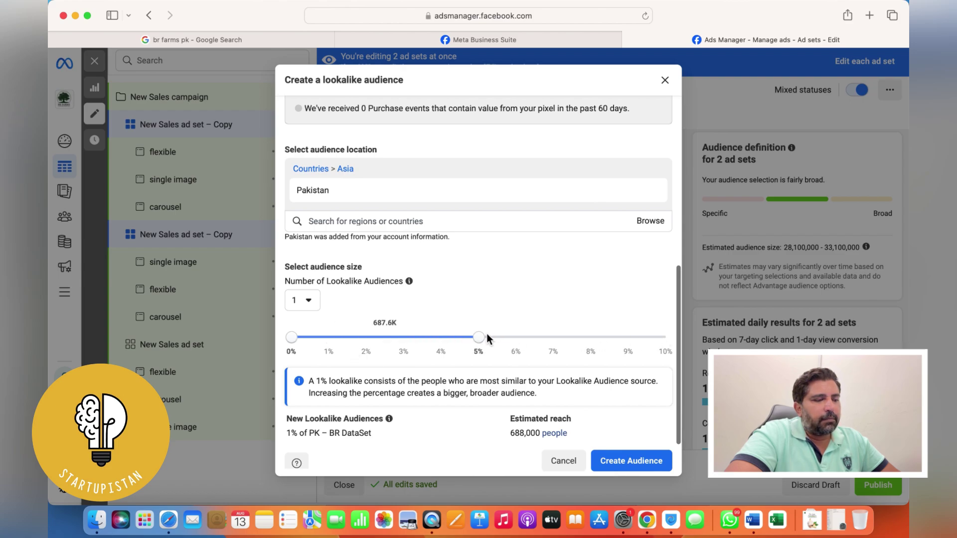
Step: Look back over the lookalike audience's source and event settings, and close its setup without creating the audience
{"action": "scroll", "coordinate": [483, 333], "scroll_direction": "up", "scroll_amount": 4}
{"action": "scroll", "coordinate": [483, 333], "scroll_direction": "up", "scroll_amount": 3}
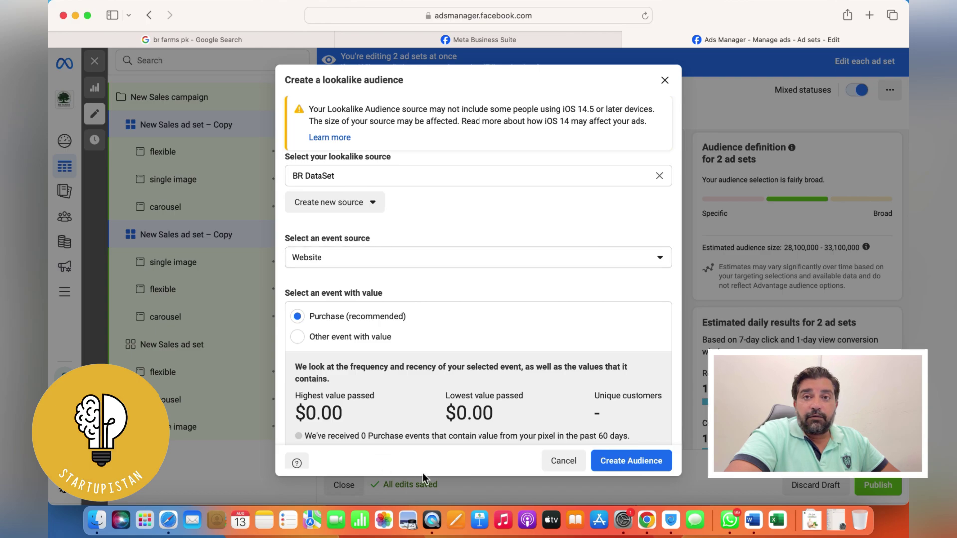
{"action": "left_click", "coordinate": [665, 80]}
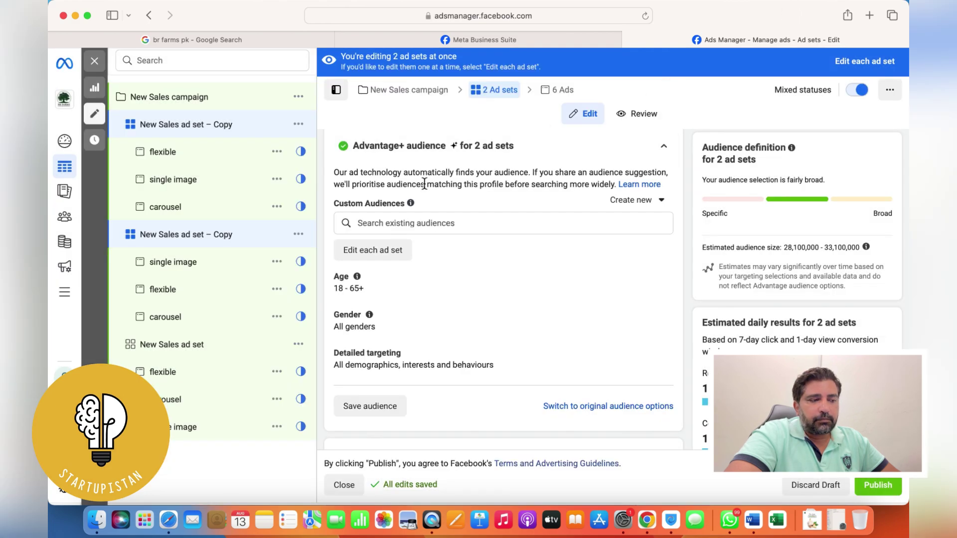
Step: Review the schedule, audience controls, Advantage+ audience suggestions and placements shared by the two ad set copies
{"action": "scroll", "coordinate": [492, 205], "scroll_direction": "down", "scroll_amount": 1}
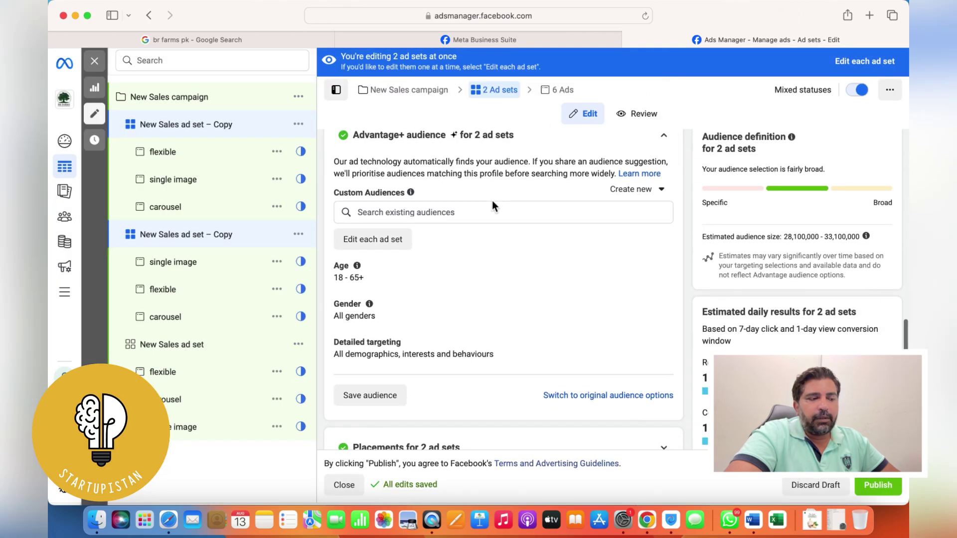
{"action": "scroll", "coordinate": [492, 205], "scroll_direction": "down", "scroll_amount": 3}
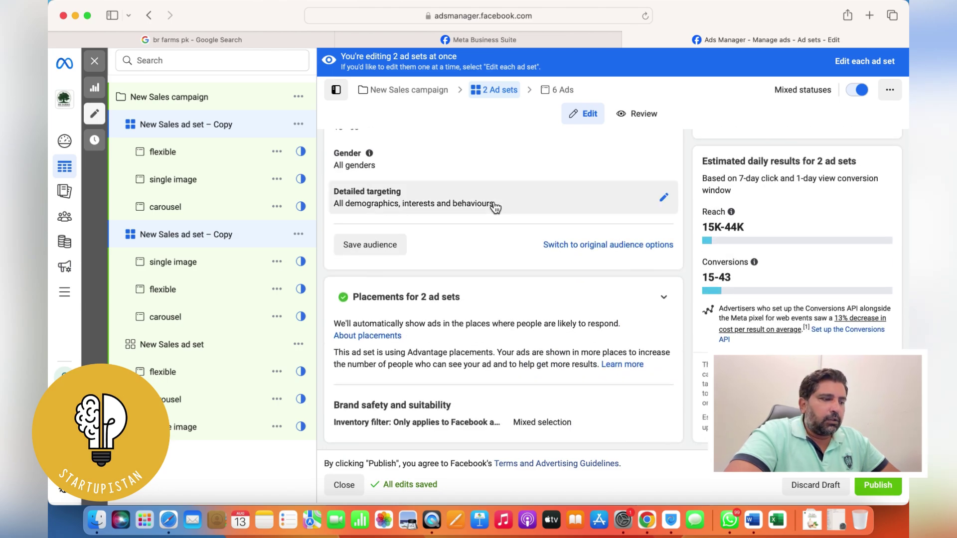
{"action": "scroll", "coordinate": [495, 207], "scroll_direction": "up", "scroll_amount": 7}
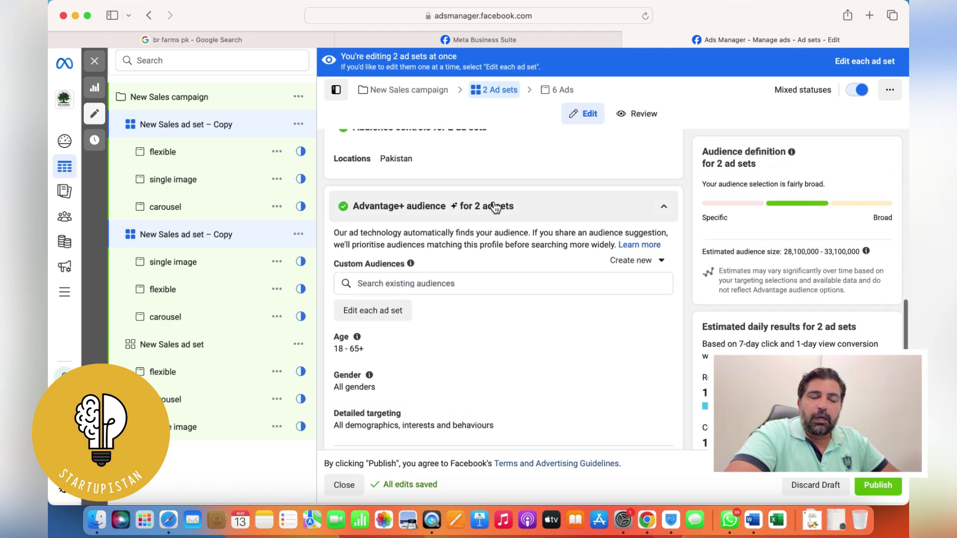
{"action": "scroll", "coordinate": [494, 203], "scroll_direction": "up", "scroll_amount": 3}
{"action": "scroll", "coordinate": [492, 201], "scroll_direction": "down", "scroll_amount": 6}
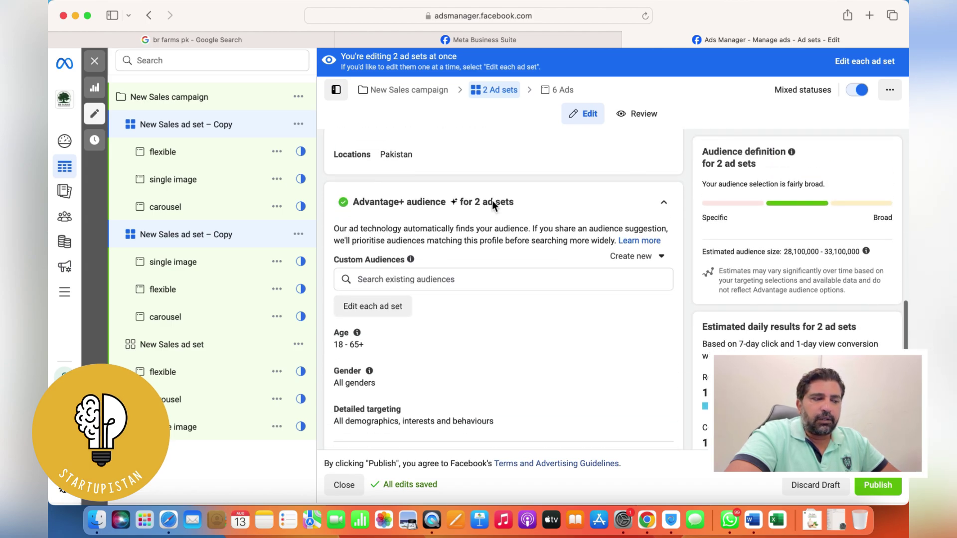
{"action": "scroll", "coordinate": [492, 200], "scroll_direction": "up", "scroll_amount": 4}
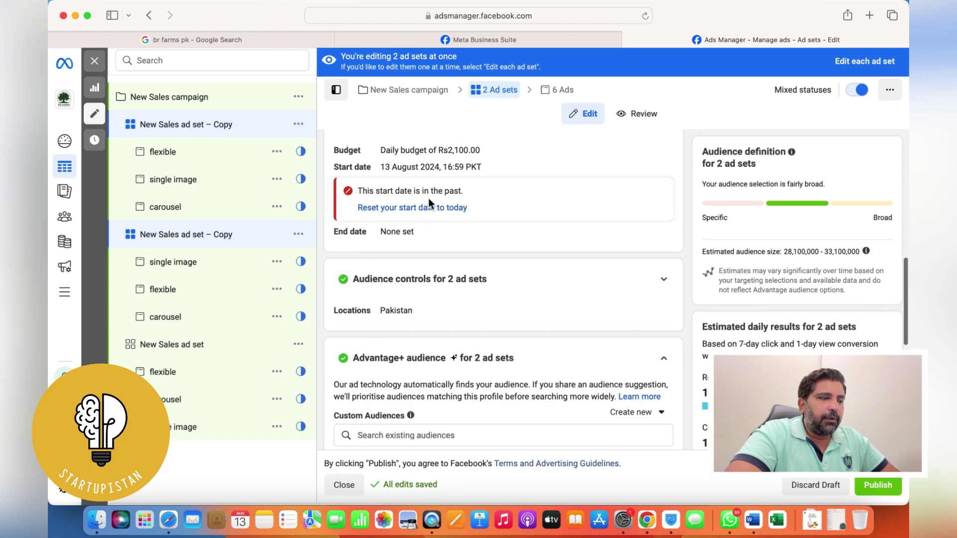
{"action": "scroll", "coordinate": [542, 244], "scroll_direction": "down", "scroll_amount": 6}
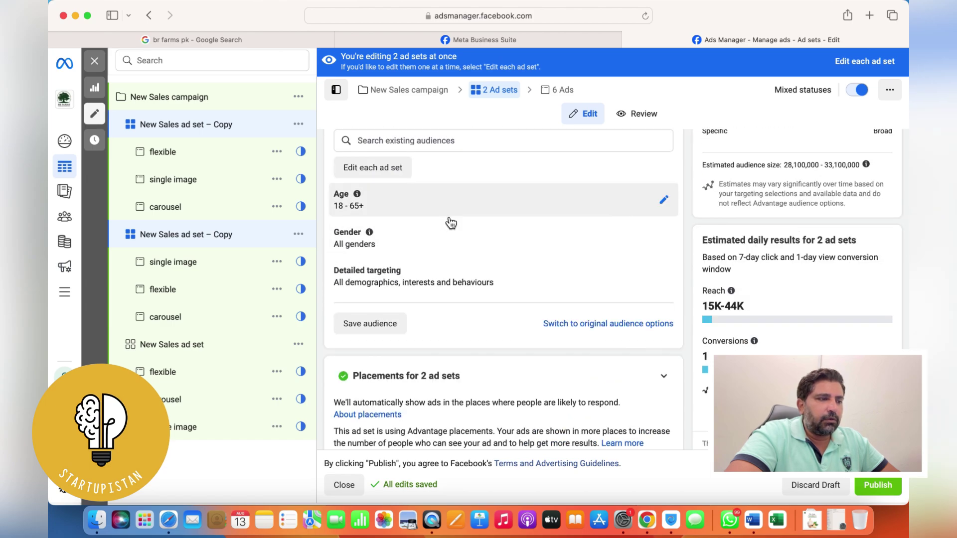
{"action": "scroll", "coordinate": [444, 224], "scroll_direction": "up", "scroll_amount": 2}
{"action": "scroll", "coordinate": [444, 233], "scroll_direction": "down", "scroll_amount": 5}
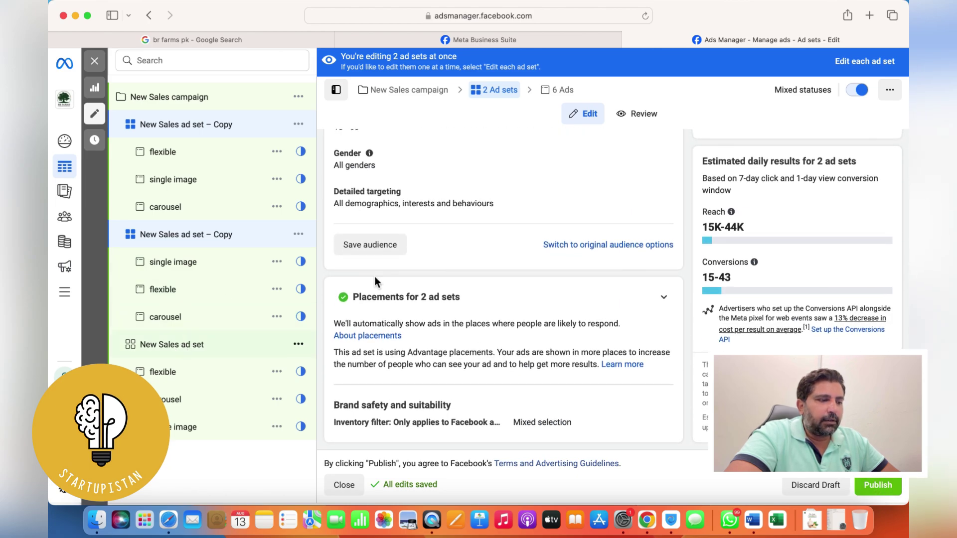
Step: Search the detailed targeting of the first New Sales ad set copy for "insta ads" and leave the search without adding any suggestion
{"action": "left_click", "coordinate": [193, 131]}
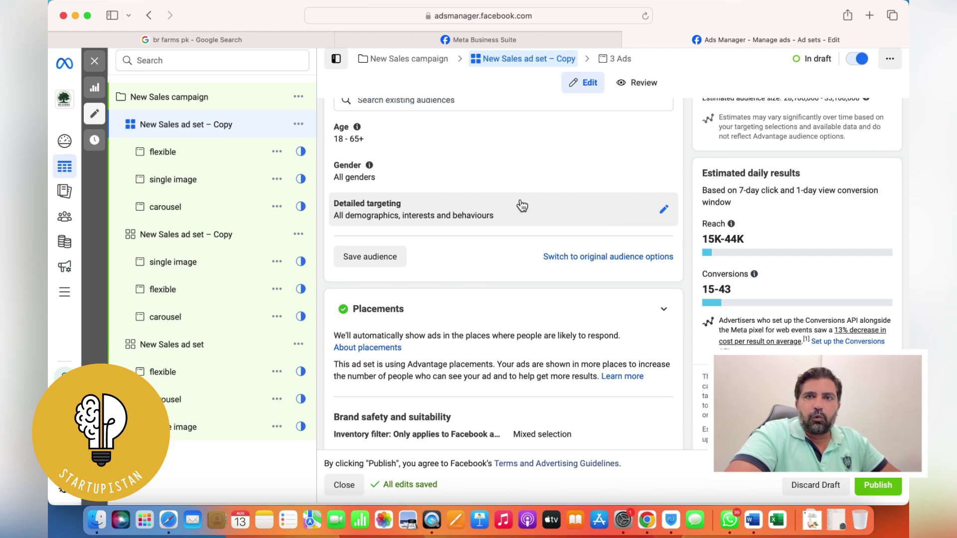
{"action": "scroll", "coordinate": [521, 205], "scroll_direction": "down", "scroll_amount": 1}
{"action": "scroll", "coordinate": [518, 209], "scroll_direction": "up", "scroll_amount": 3}
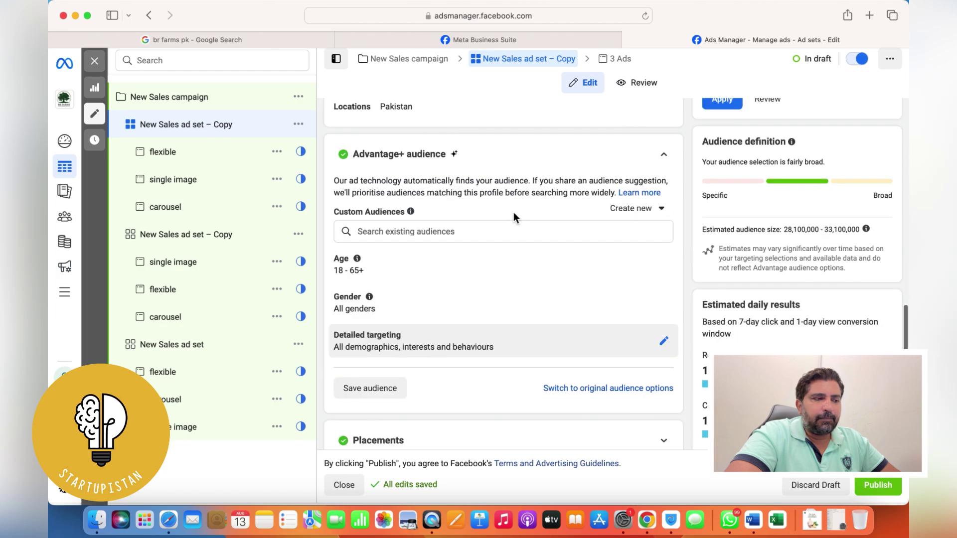
{"action": "left_click", "coordinate": [663, 342]}
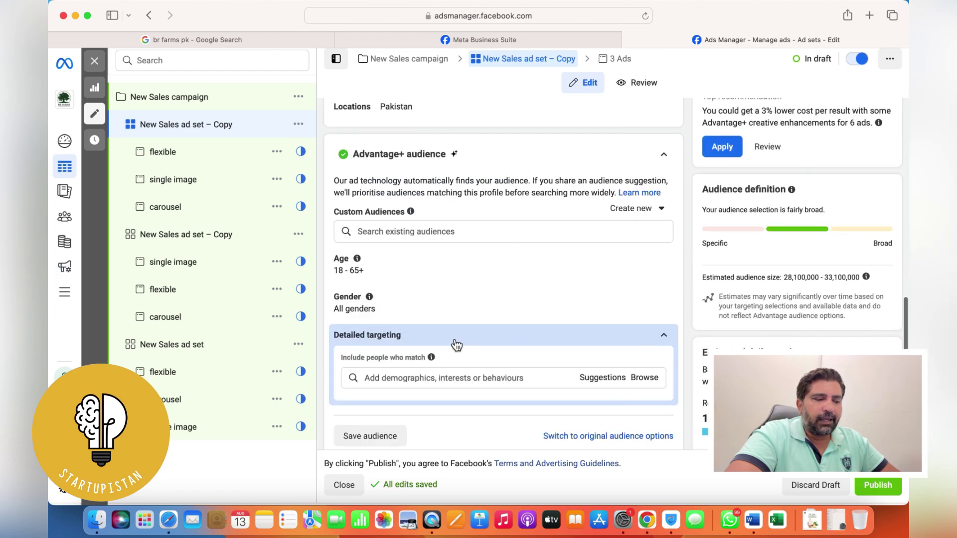
{"action": "left_click", "coordinate": [430, 379]}
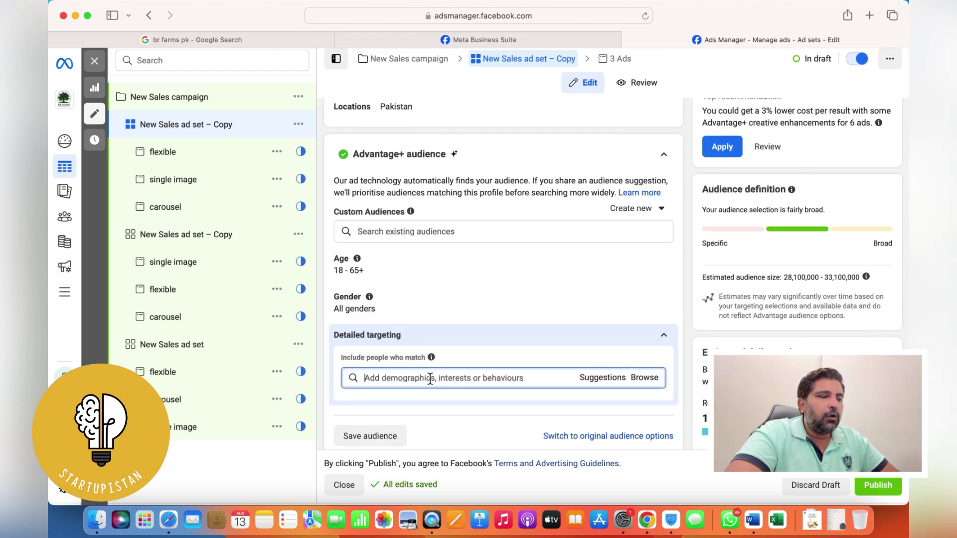
{"action": "type", "text": "ins"}
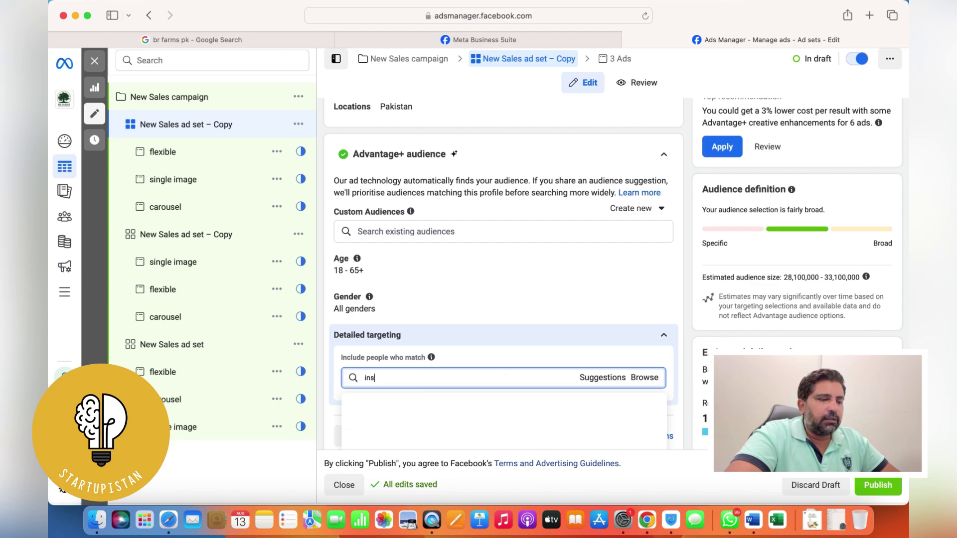
{"action": "type", "text": "ta ads"}
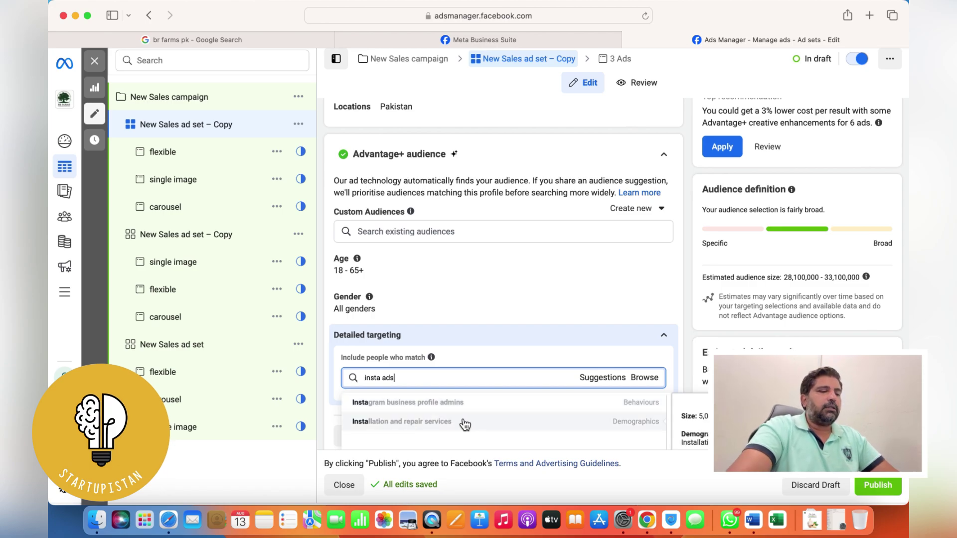
{"action": "scroll", "coordinate": [536, 273], "scroll_direction": "down", "scroll_amount": 3}
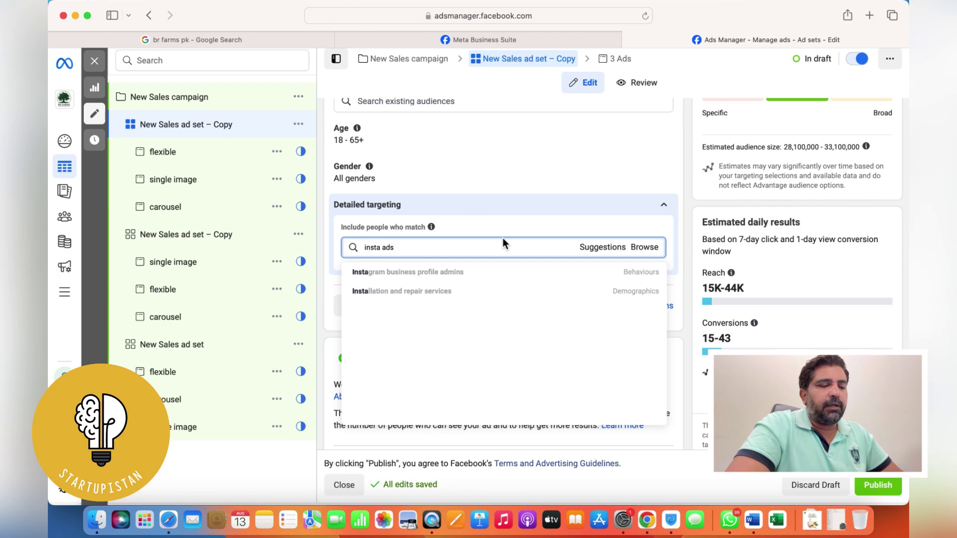
{"action": "left_click", "coordinate": [258, 466]}
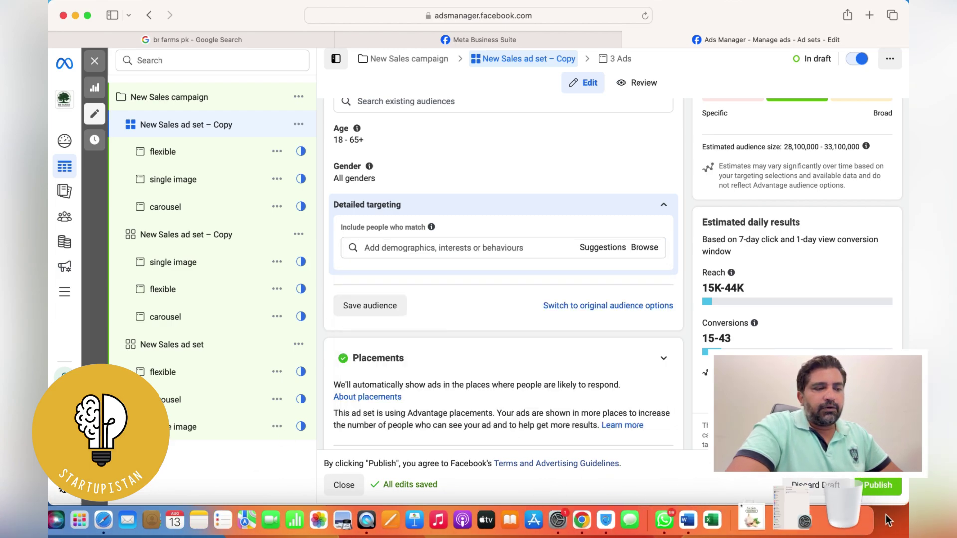
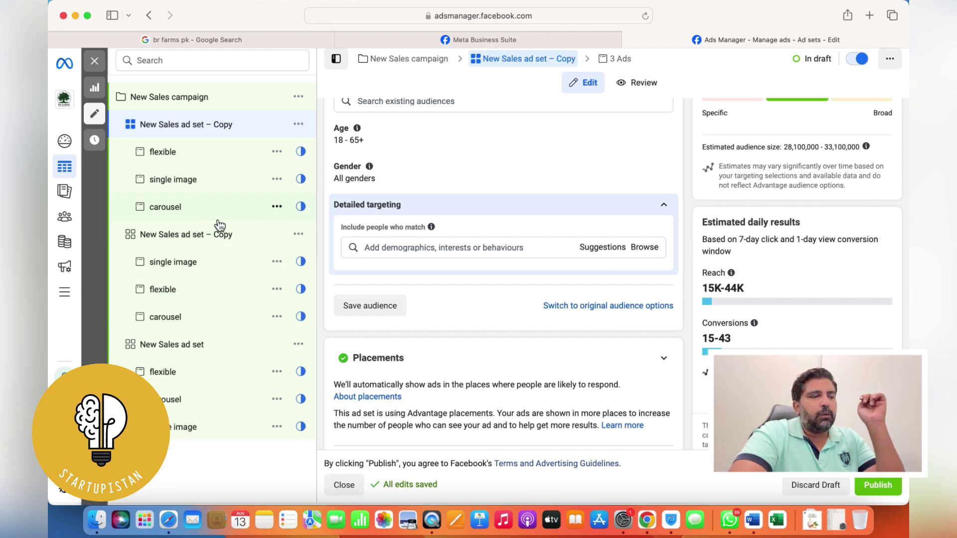
Step: Check the actions available for the original New Sales ad set and look through the single image, carousel and flexible ads in its copies
{"action": "scroll", "coordinate": [220, 225], "scroll_direction": "down", "scroll_amount": 1}
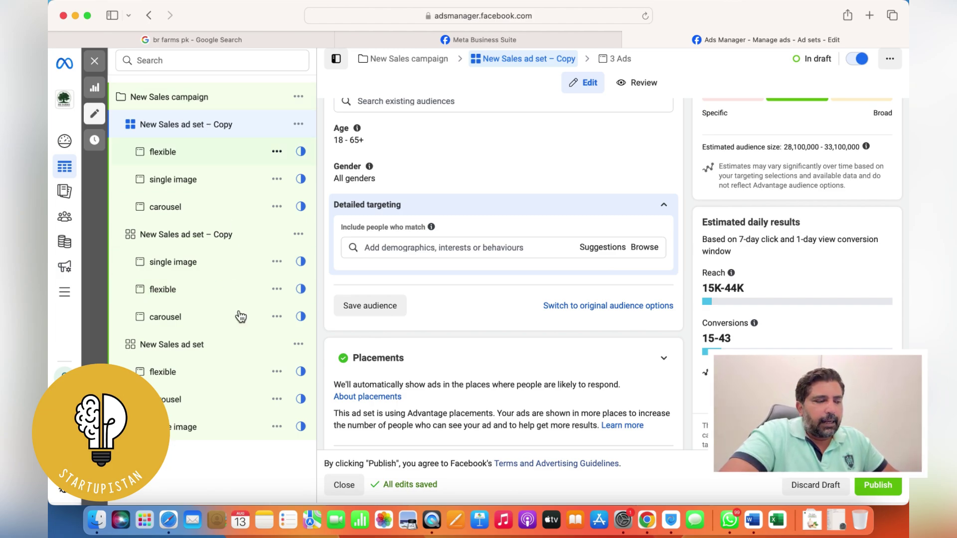
{"action": "left_click", "coordinate": [200, 351]}
{"action": "left_click", "coordinate": [299, 346]}
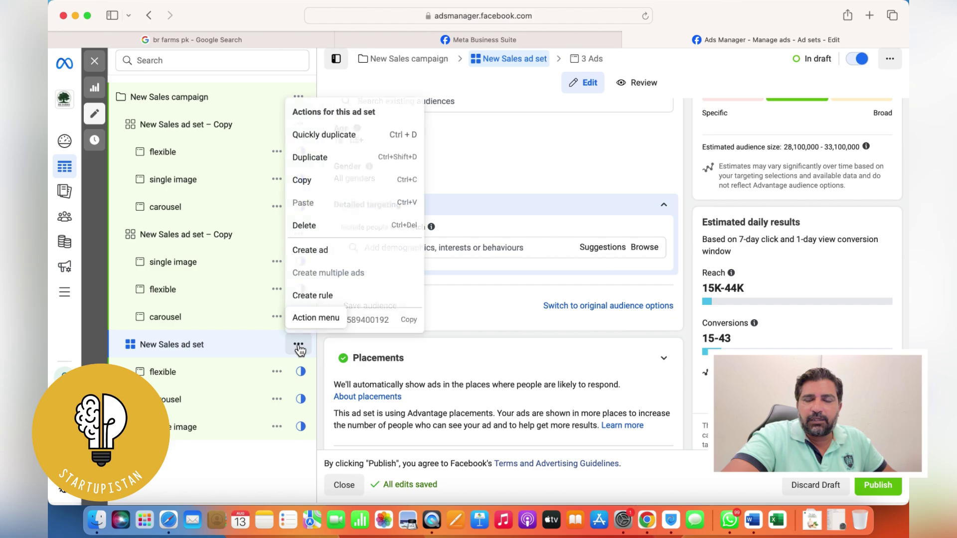
{"action": "left_click", "coordinate": [199, 348]}
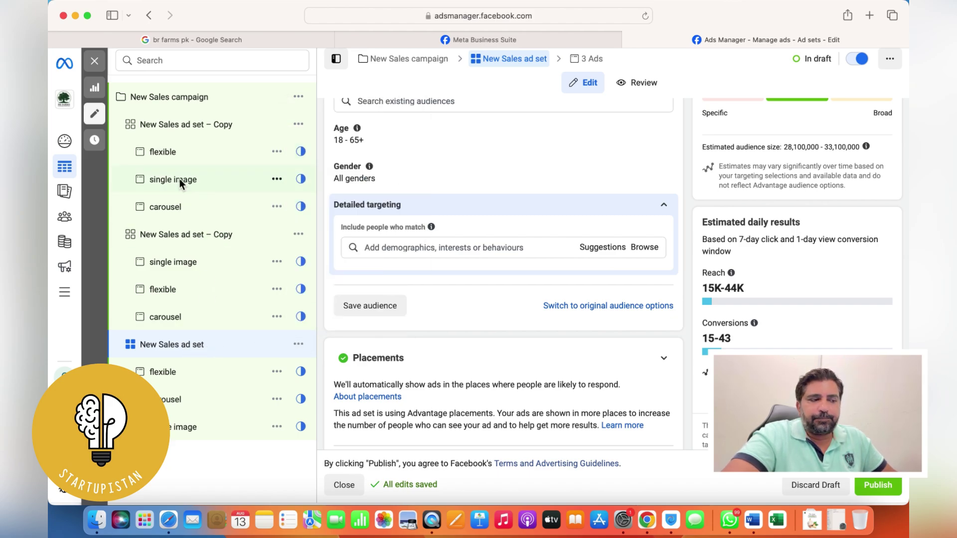
{"action": "left_click", "coordinate": [179, 178]}
{"action": "left_click", "coordinate": [169, 318]}
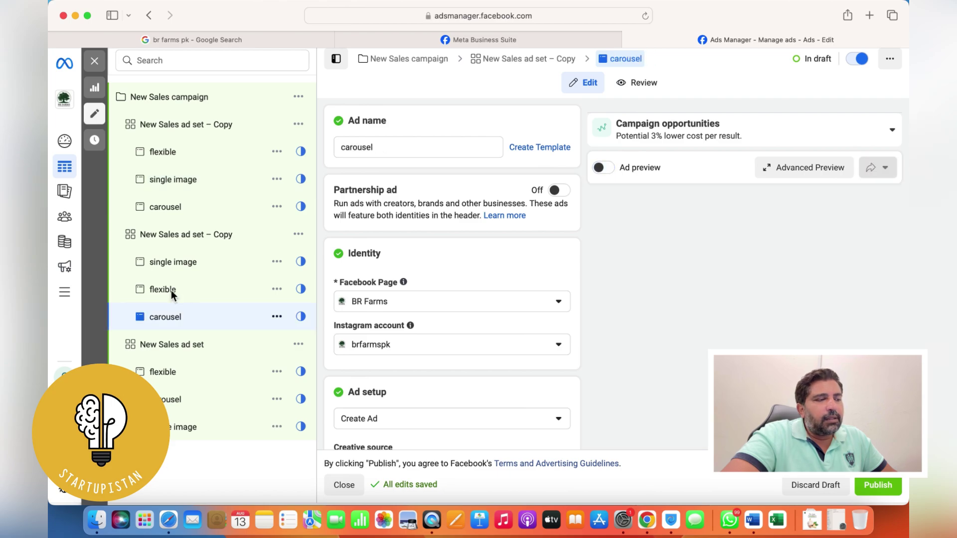
{"action": "left_click", "coordinate": [171, 291]}
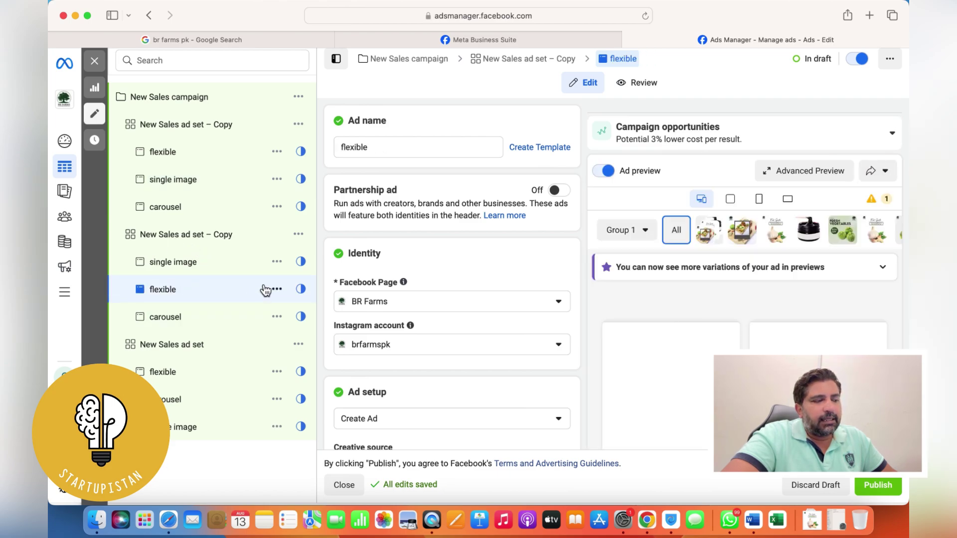